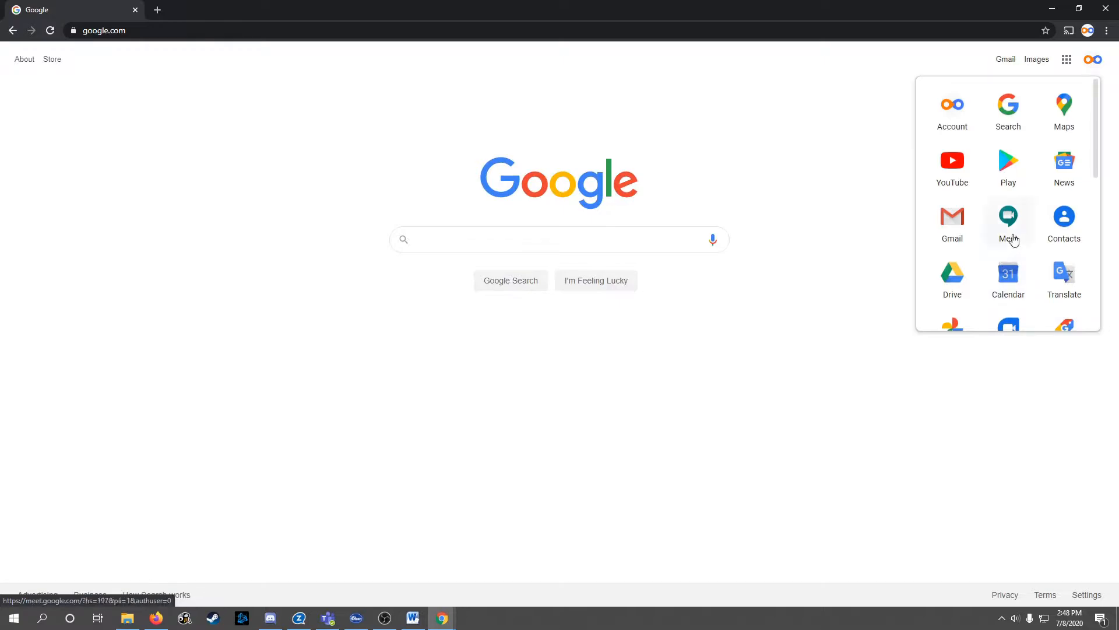
Open Google Calendar, then open Gmail in a new tab from the apps grid
click(1011, 279)
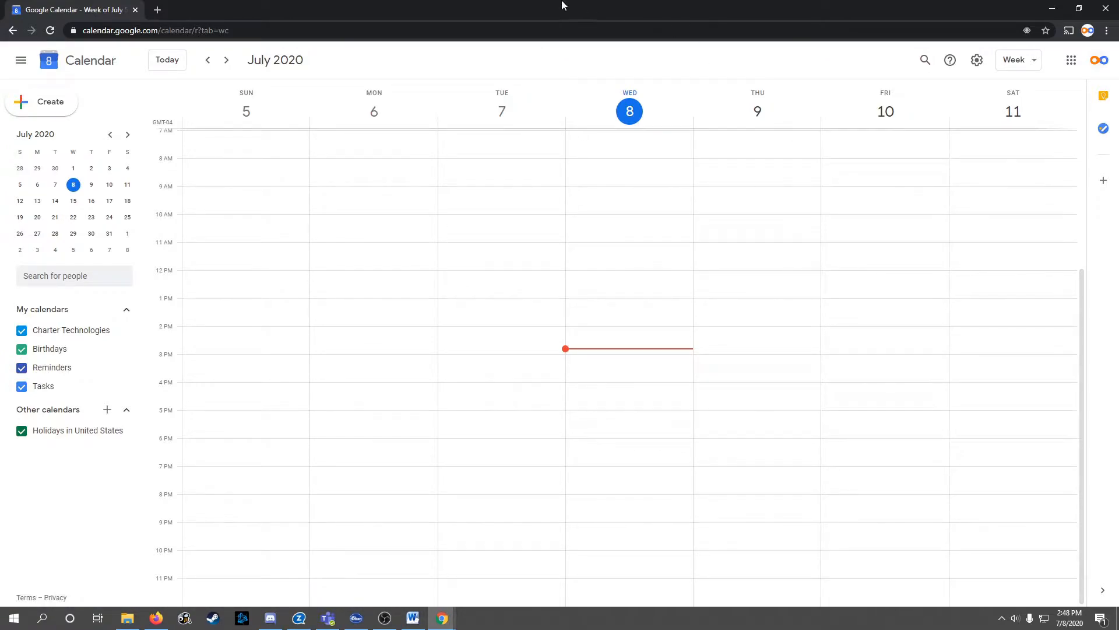
click(1071, 60)
click(957, 236)
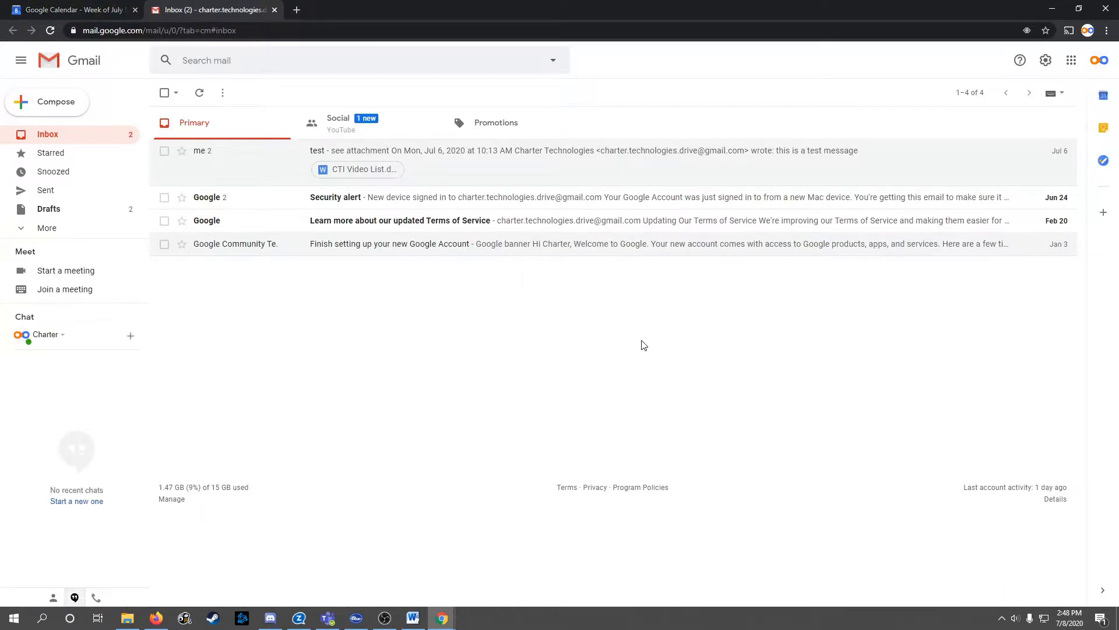
Open Calendar again from Gmail's apps grid, then close the duplicate Calendar tab
click(1071, 61)
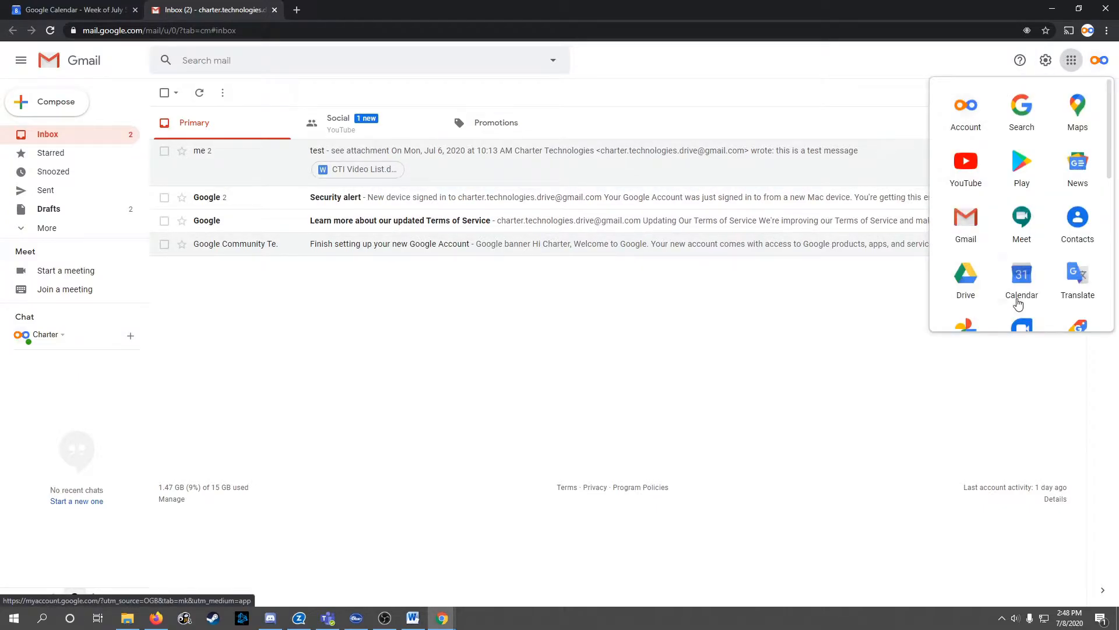
click(1021, 278)
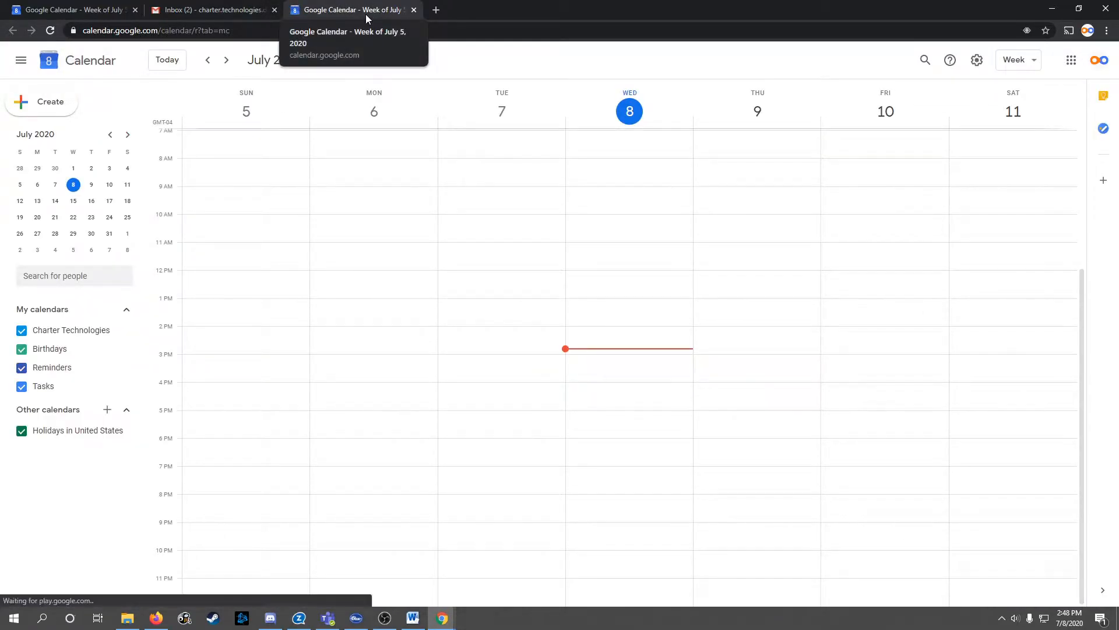
click(414, 9)
Load calendar.google.com in a fresh tab by typing 'ca' in the address bar
click(297, 11)
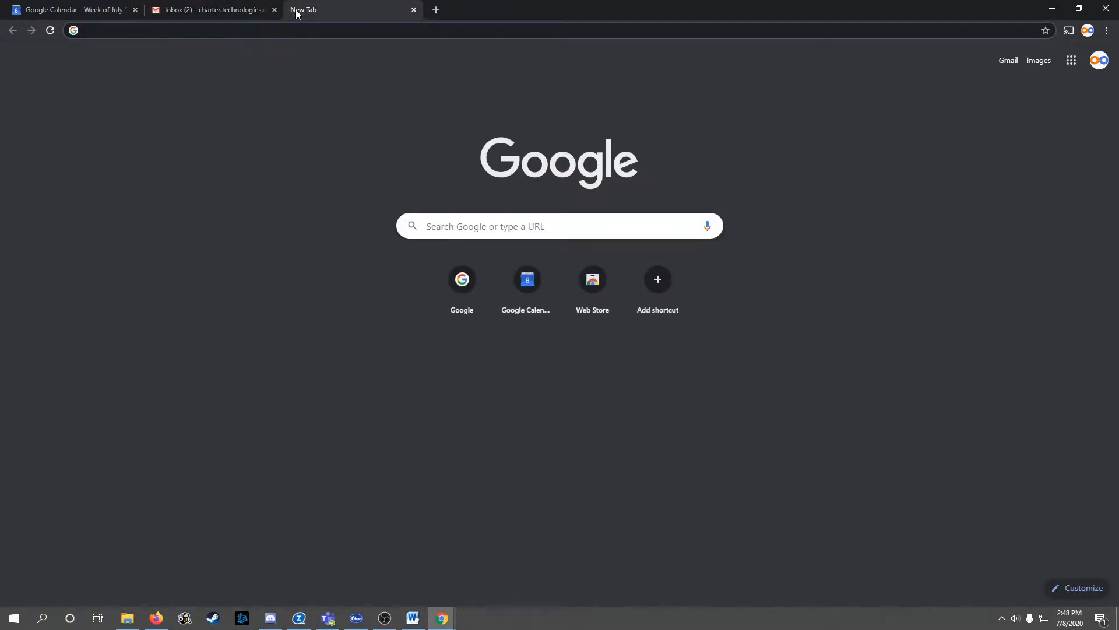
text(ca)
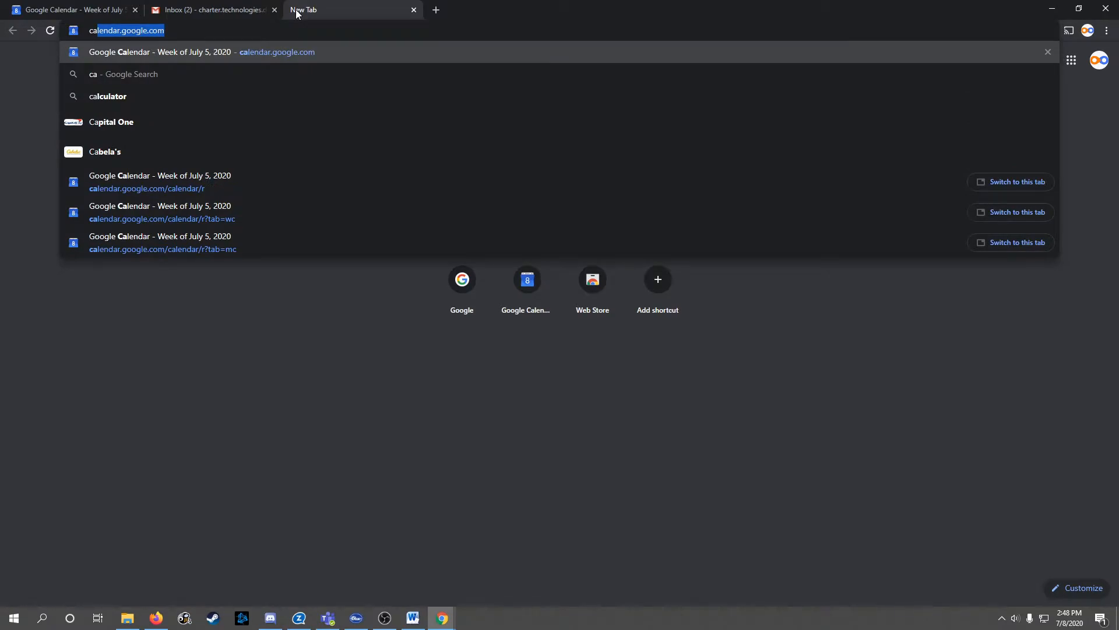
key(Return)
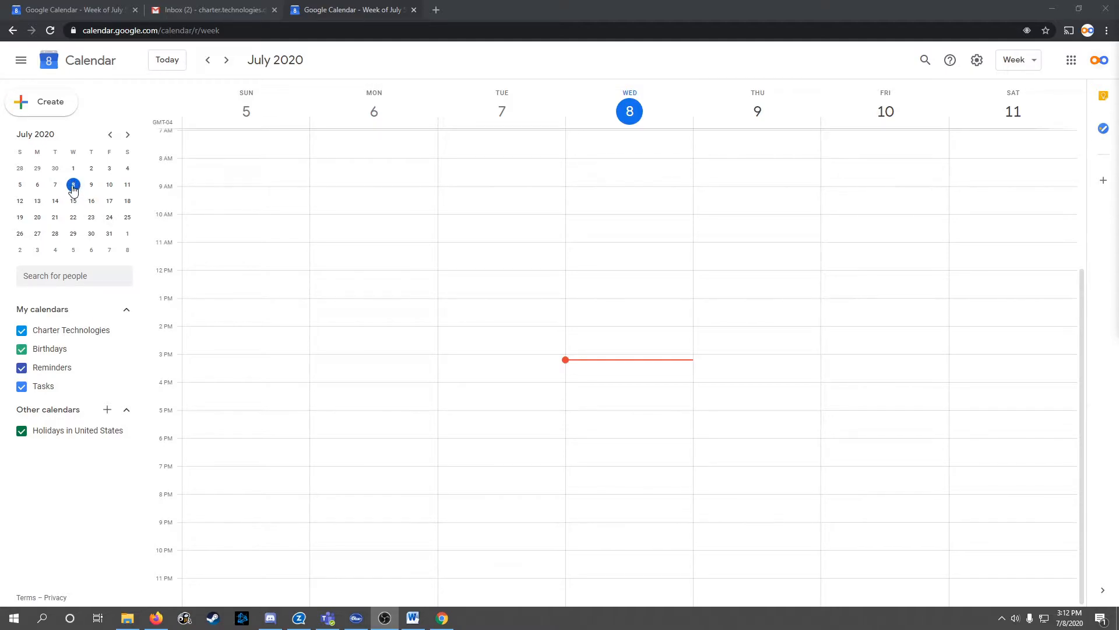
Browse weeks in the mini calendar, from July 23 through September to October 7
click(92, 218)
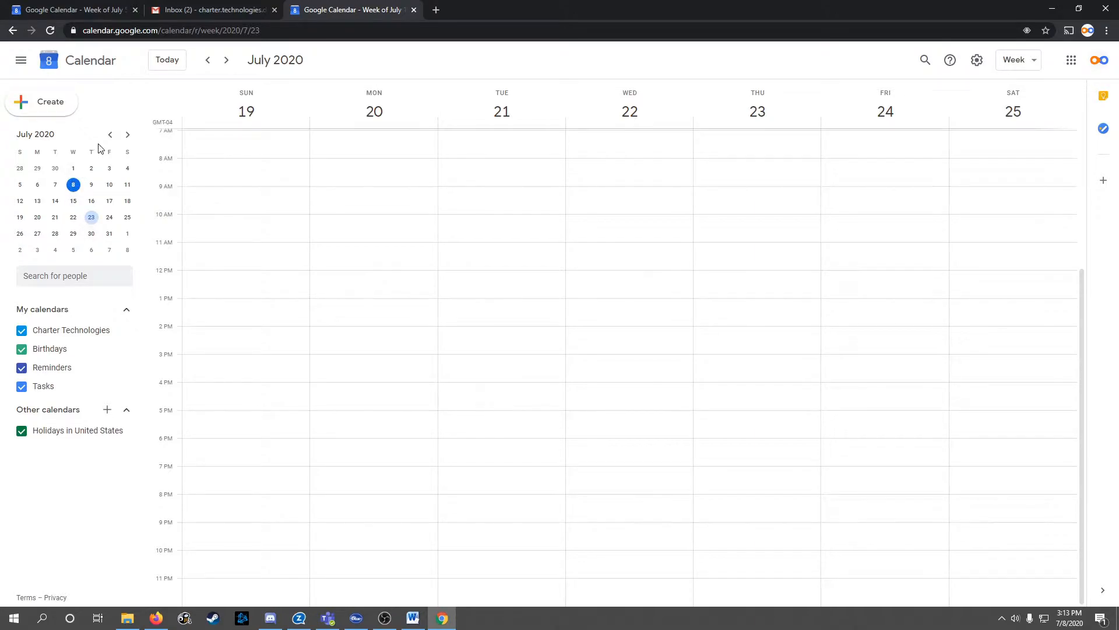
click(128, 137)
click(128, 137)
click(114, 138)
click(128, 135)
click(73, 201)
click(91, 233)
click(50, 219)
click(70, 190)
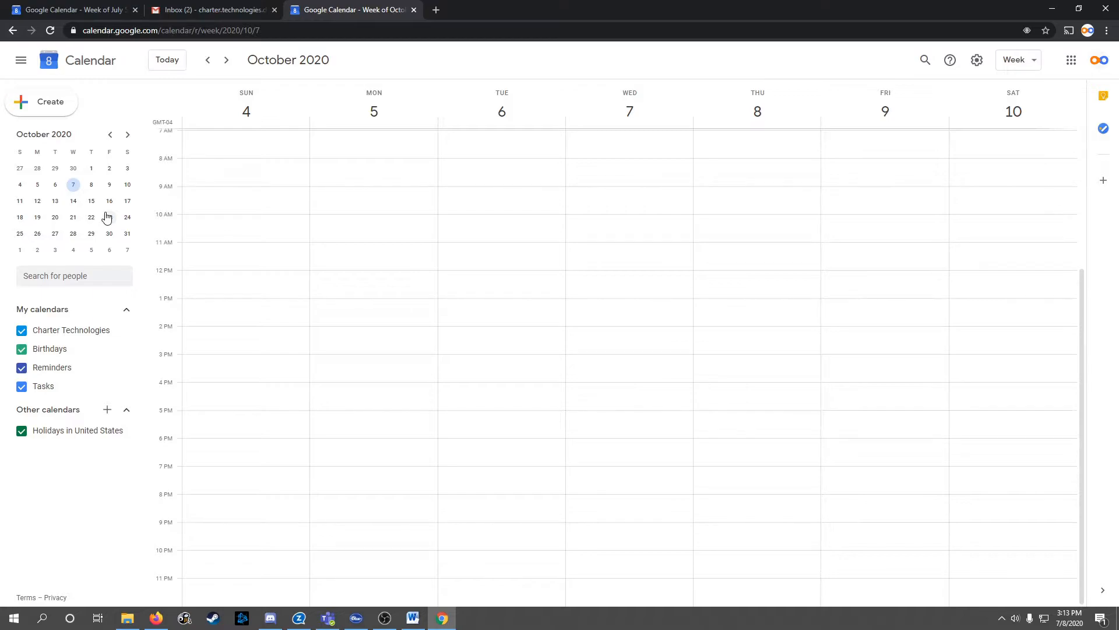
Return to today, then step forward week by week to August 9–15, 2020
click(169, 65)
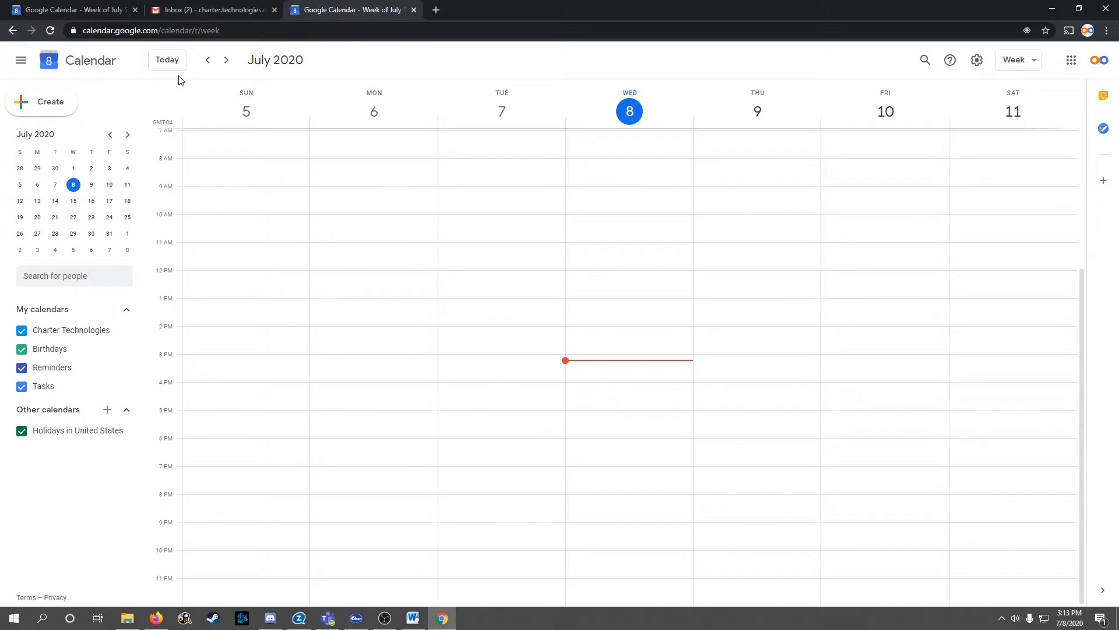
click(227, 61)
click(227, 61)
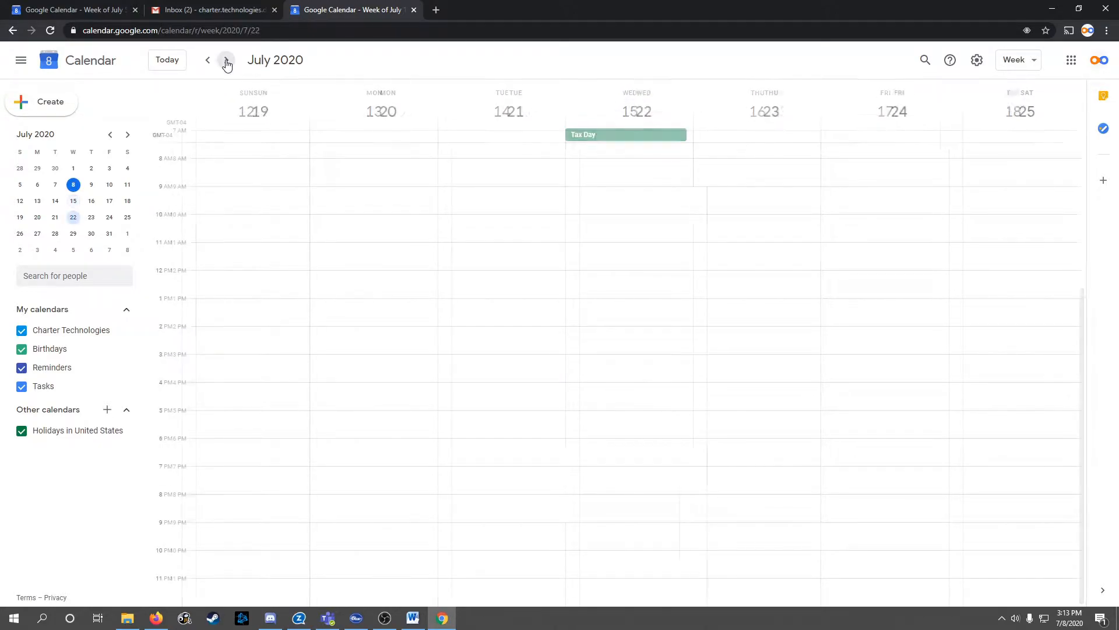
click(226, 61)
click(225, 61)
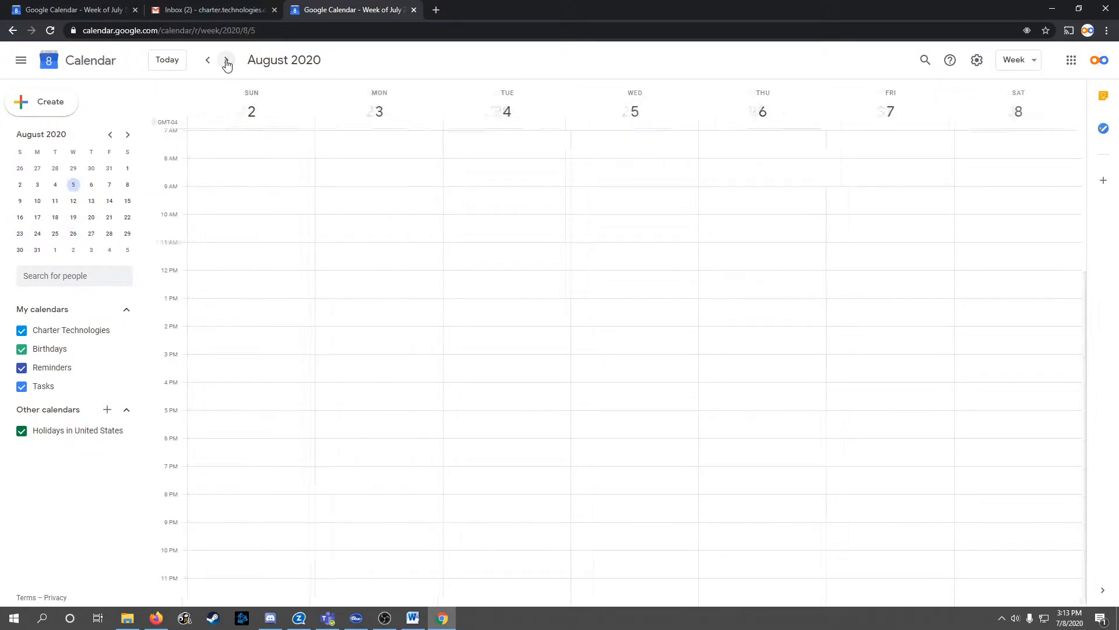
click(226, 60)
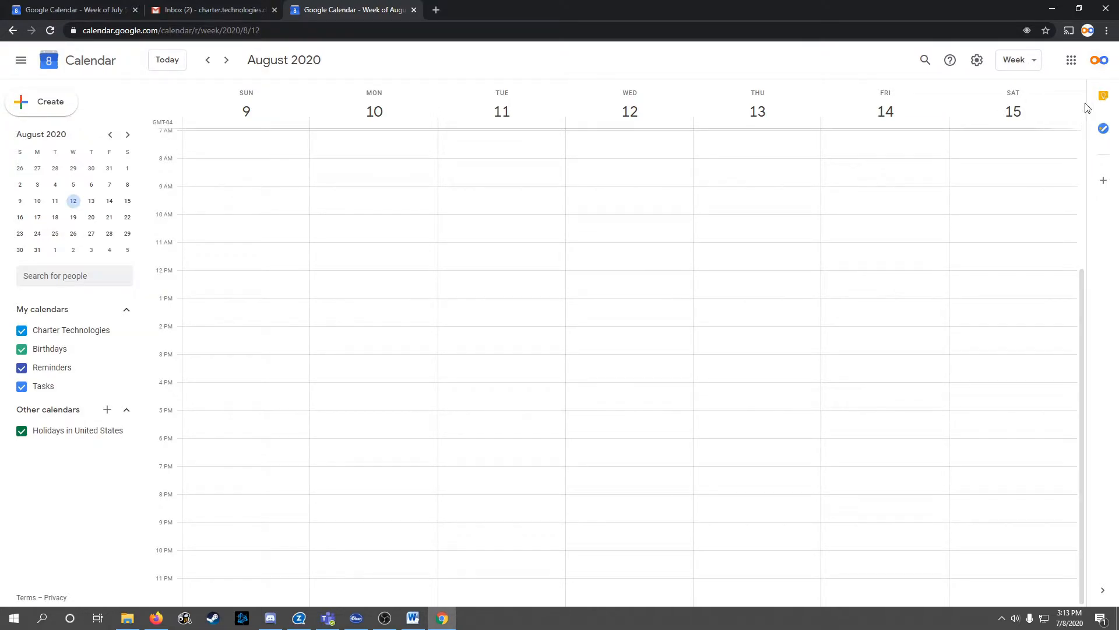
click(1037, 61)
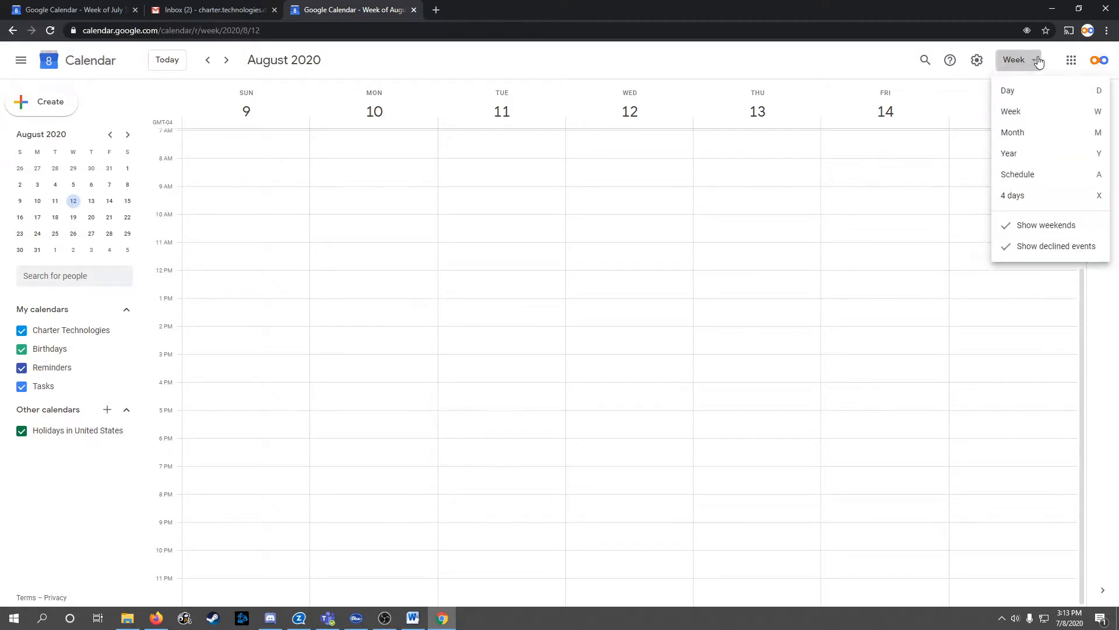
Try Day view, then Month view back to June 2020, then switch to Schedule view
click(1020, 92)
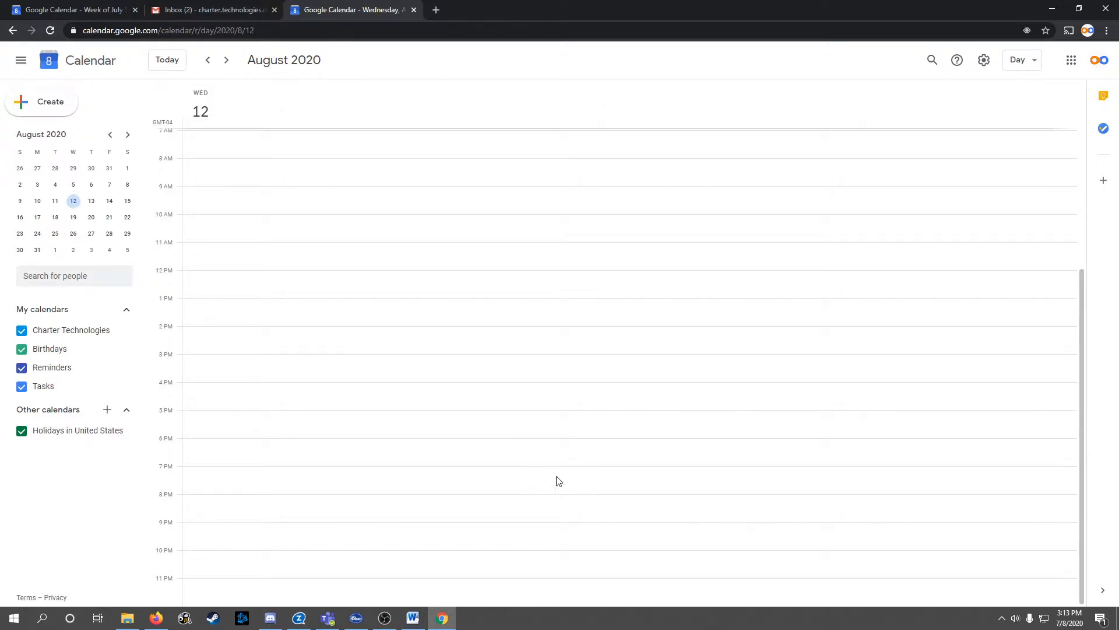
click(1038, 60)
click(1022, 134)
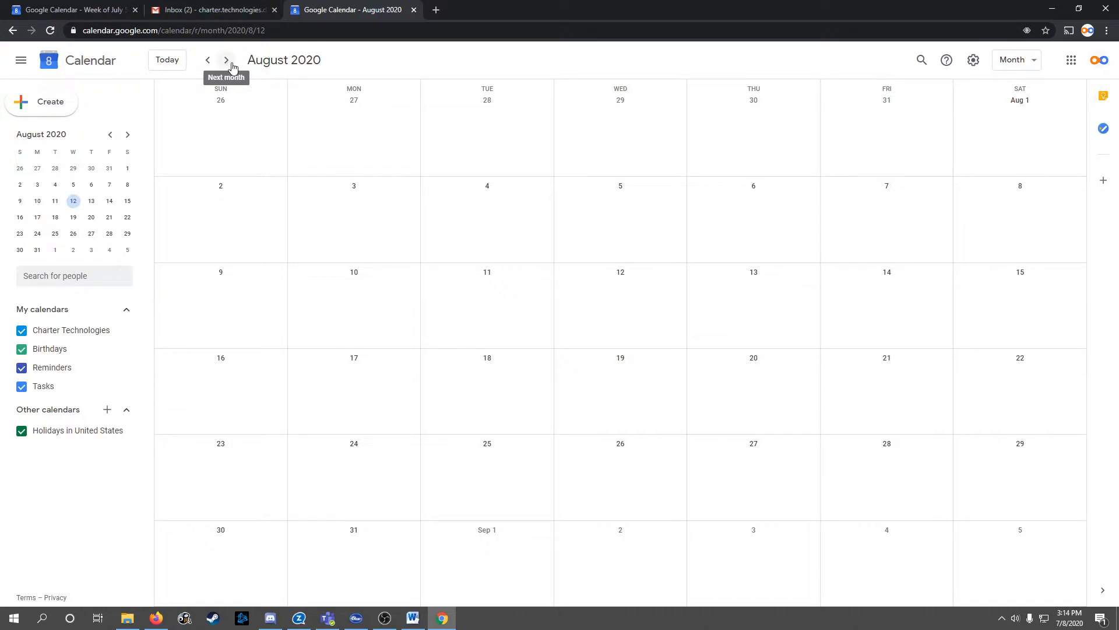
click(206, 61)
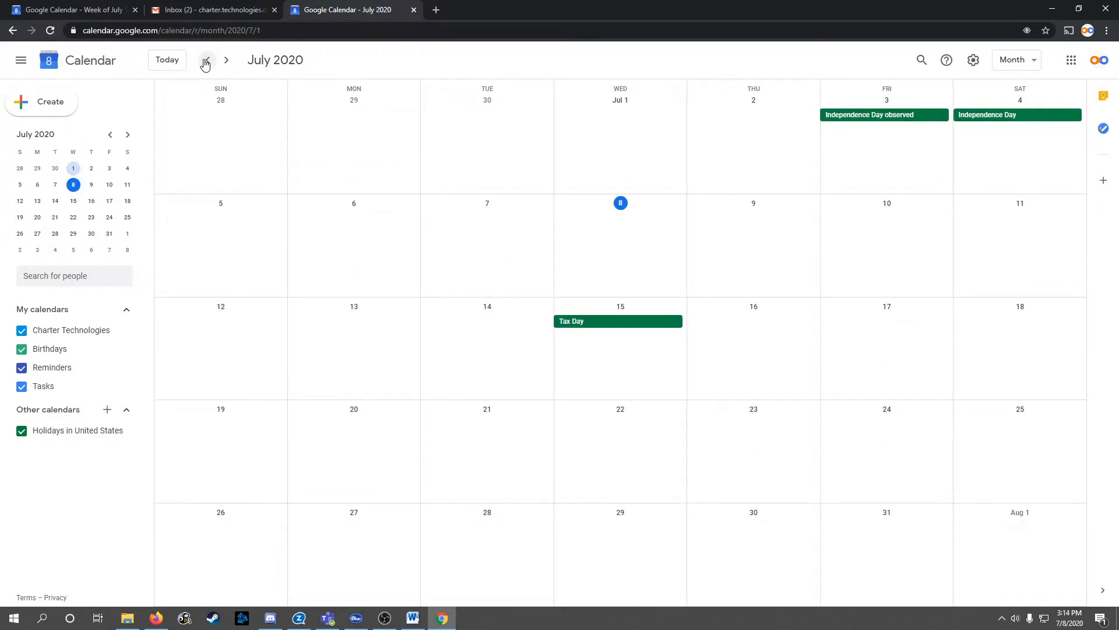
click(206, 62)
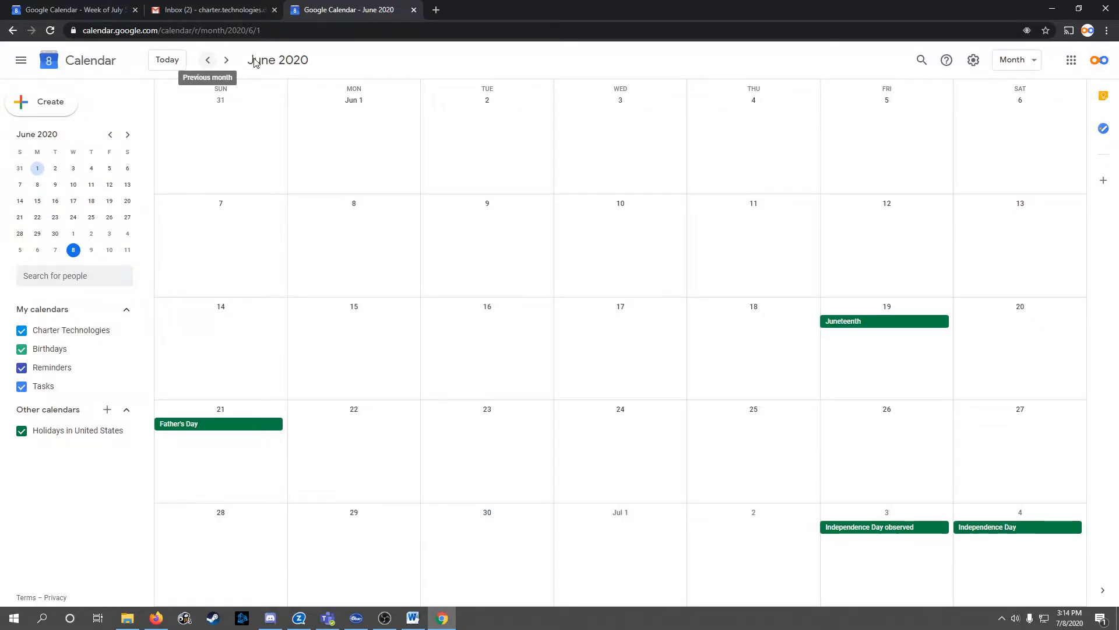
click(1035, 65)
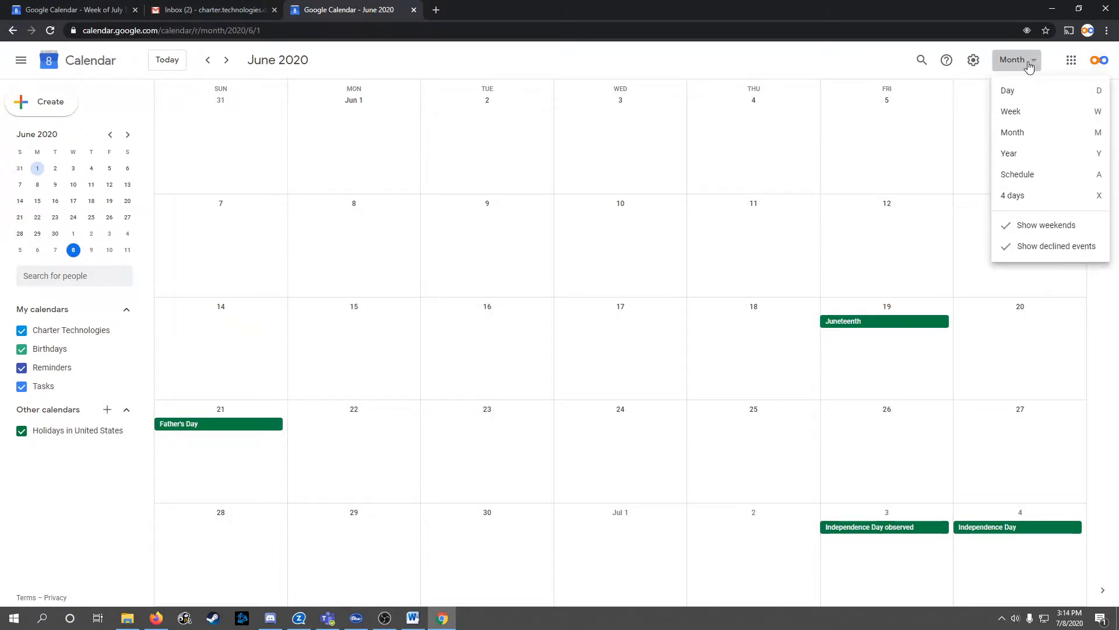
click(1018, 181)
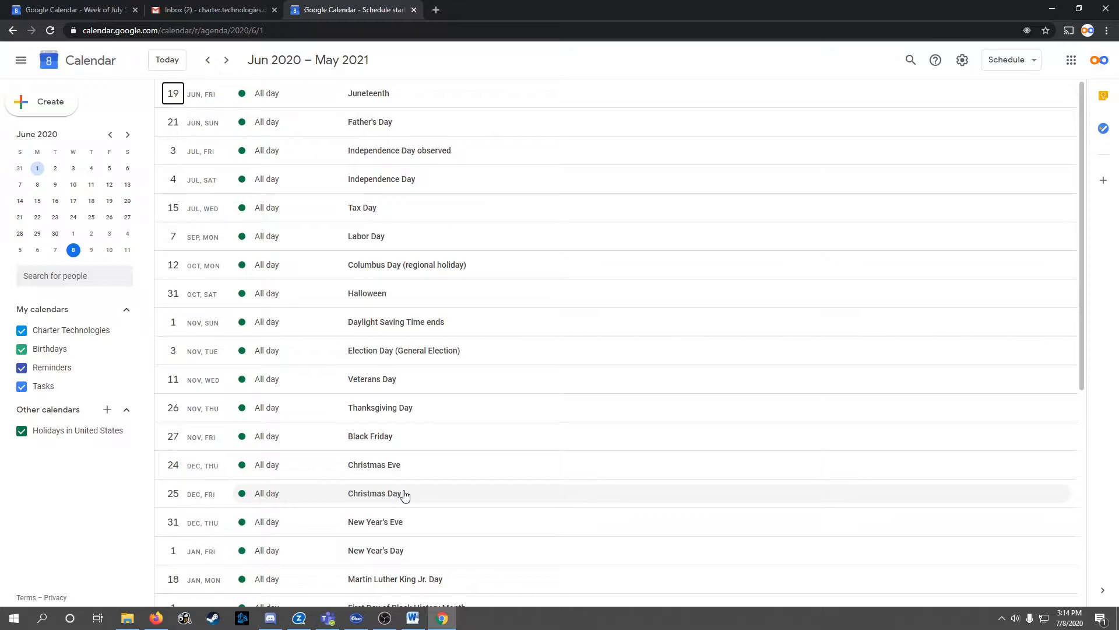
Switch to the 4-day layout and show June 17–20, 2020
scroll(601, 245, down, 3)
scroll(600, 264, up, 3)
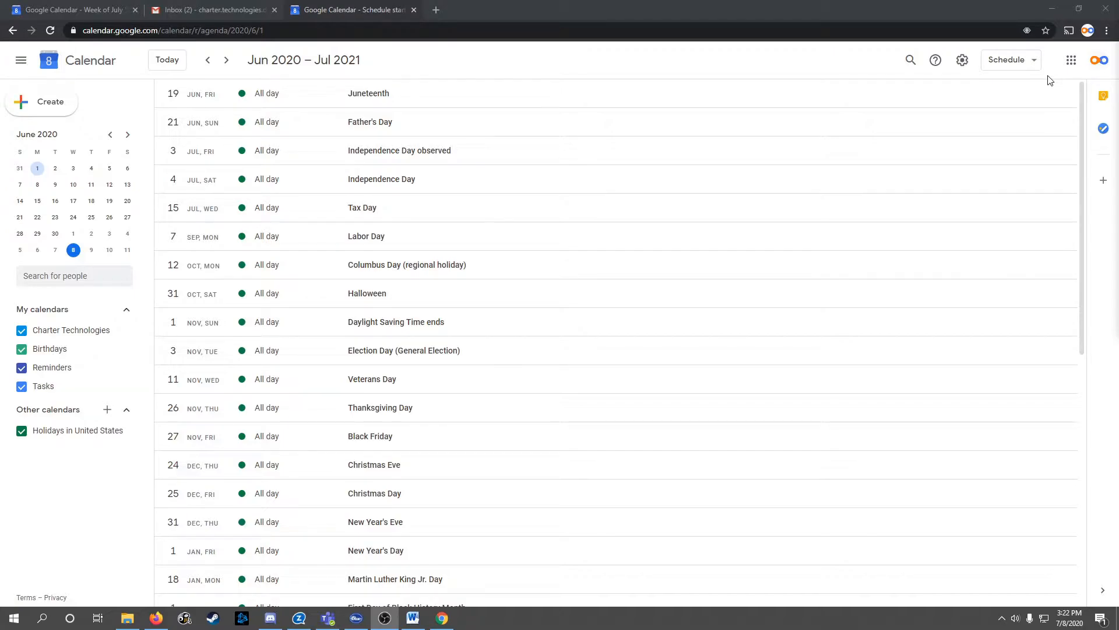
click(1036, 59)
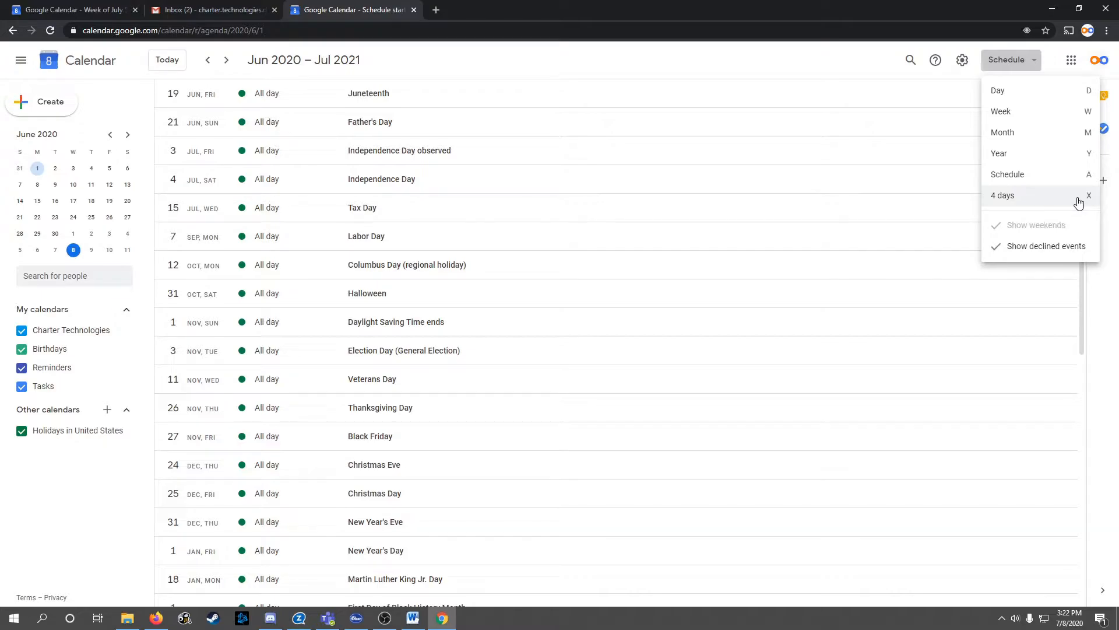
click(1011, 201)
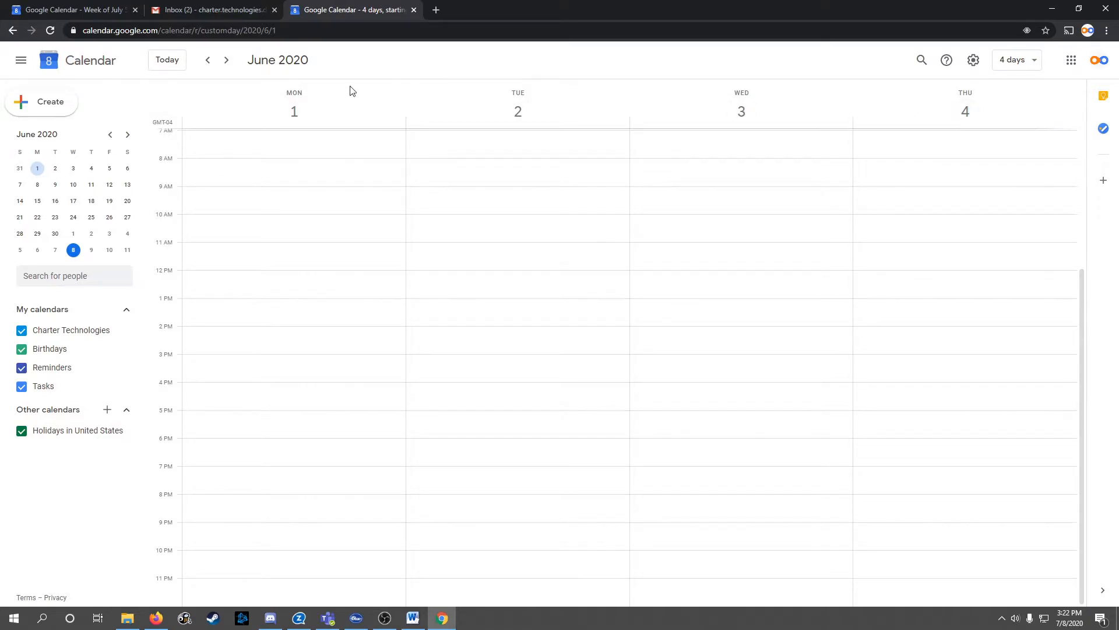
click(73, 201)
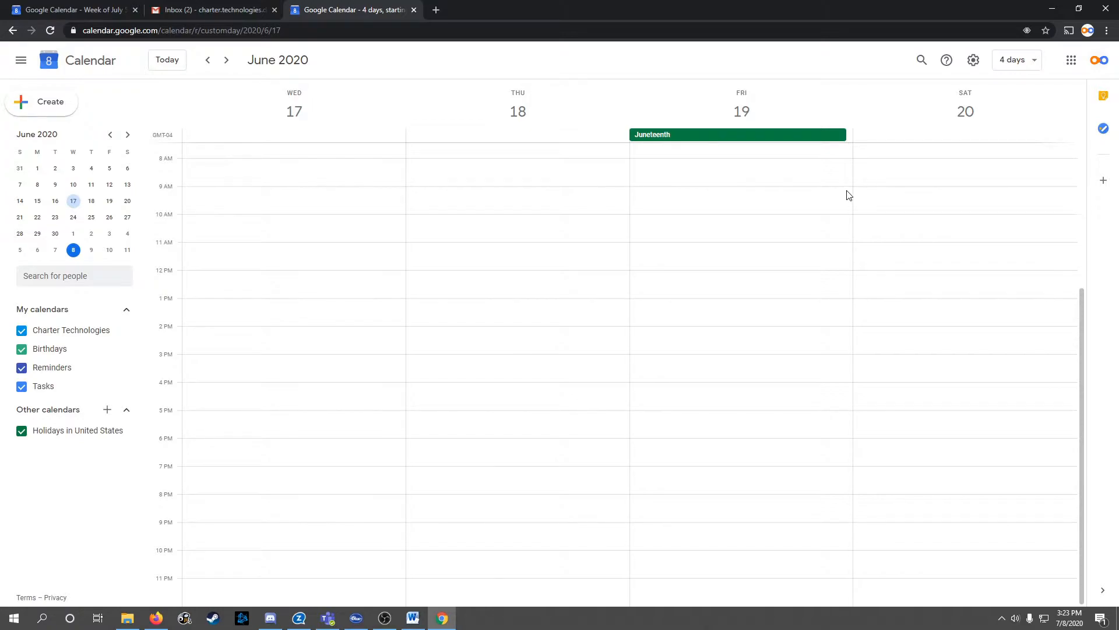
Set the custom view to 2 weeks in Settings > View options, then return to the calendar
click(974, 62)
click(985, 93)
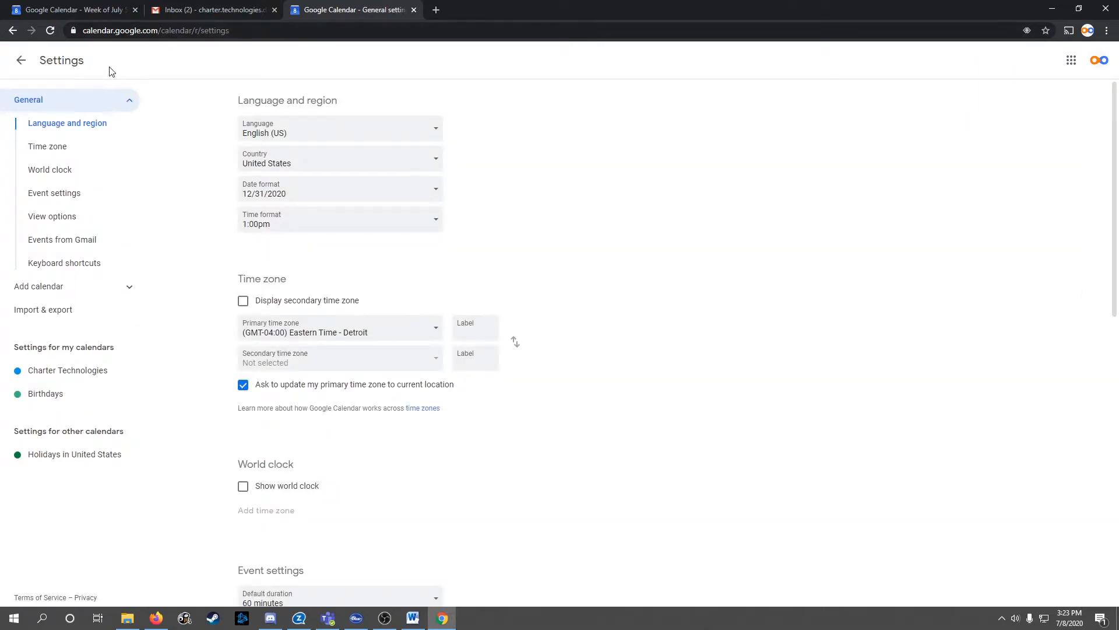
click(52, 219)
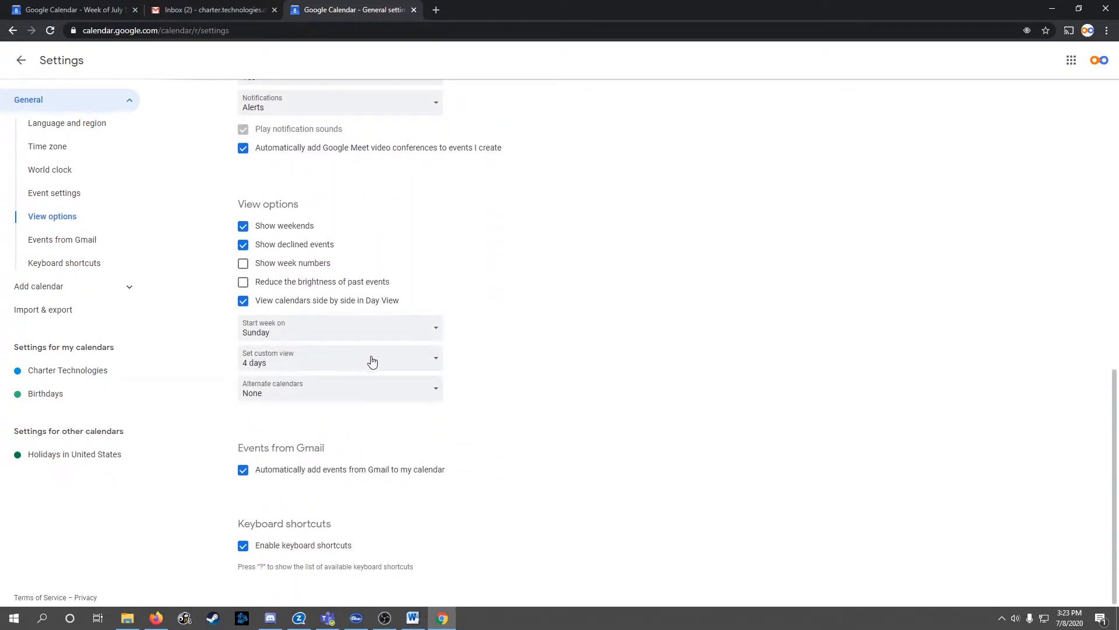
click(436, 363)
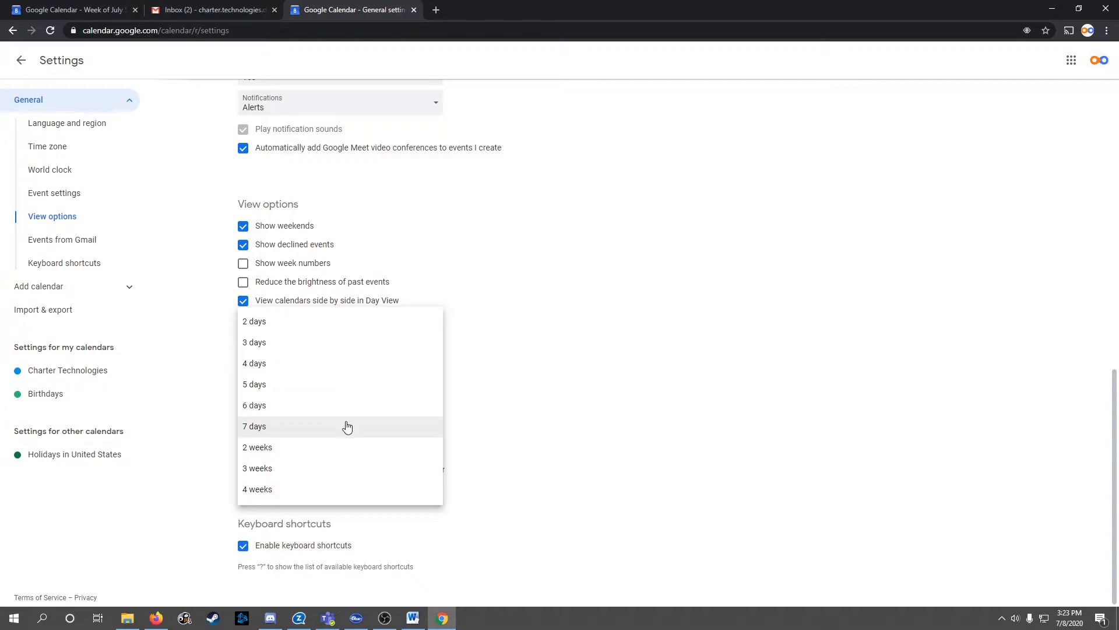
click(315, 447)
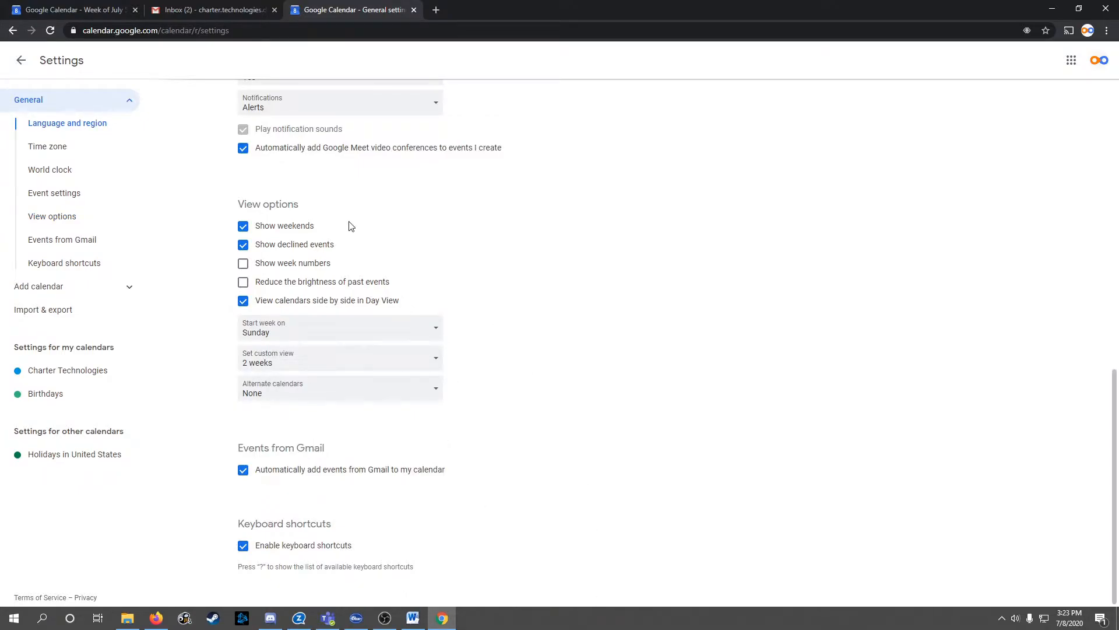
click(21, 66)
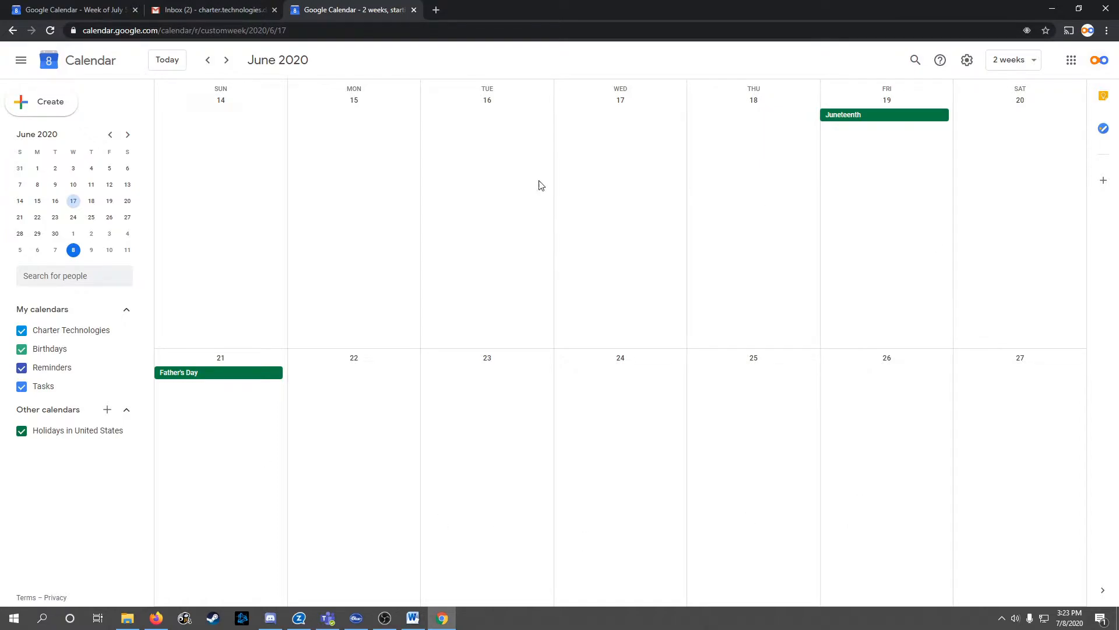
Move the two-week view to late June, then switch to Week view for the current week
click(1036, 65)
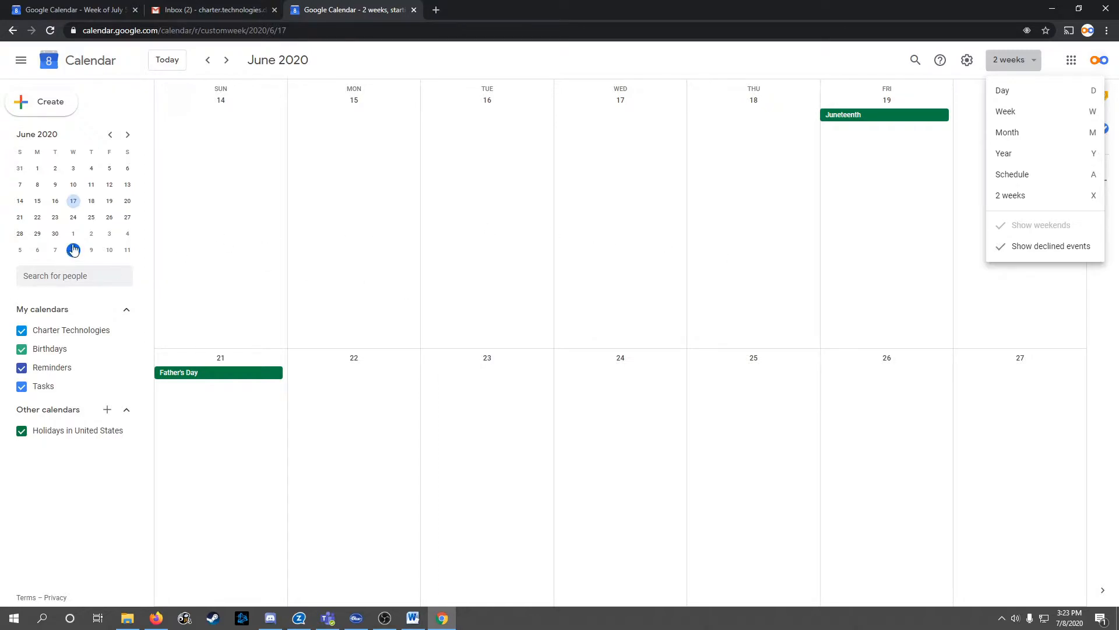
click(91, 216)
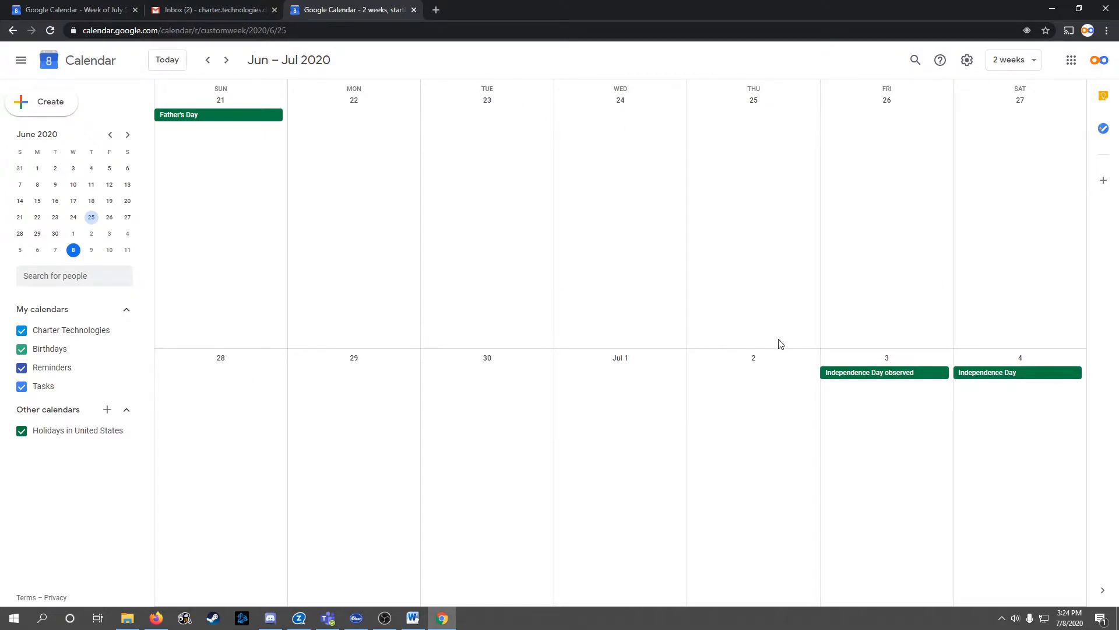
click(1034, 64)
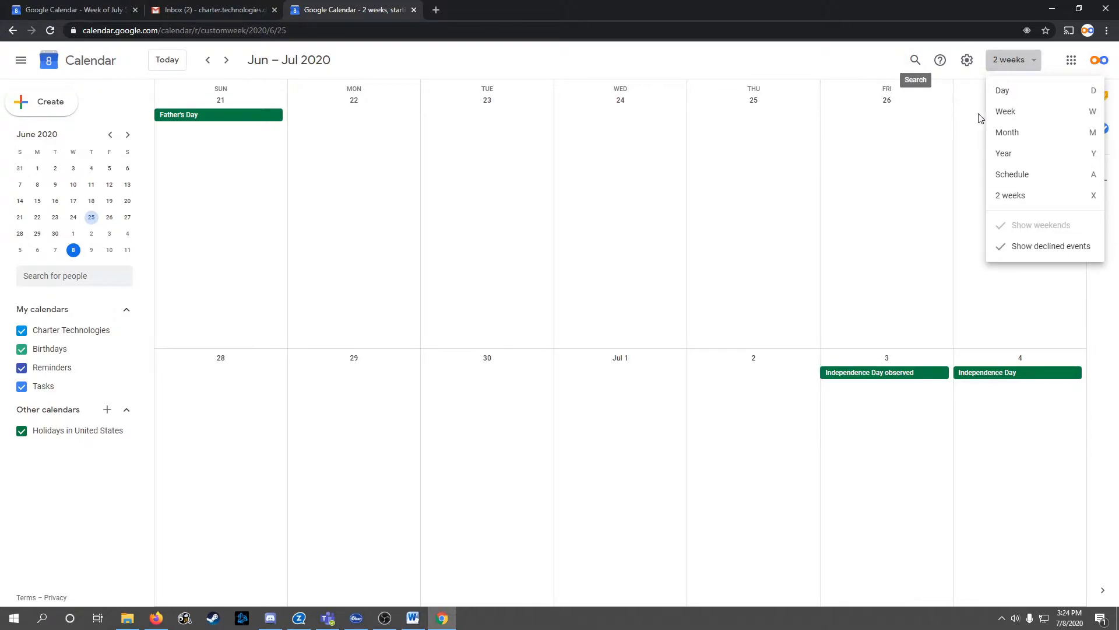
click(1012, 113)
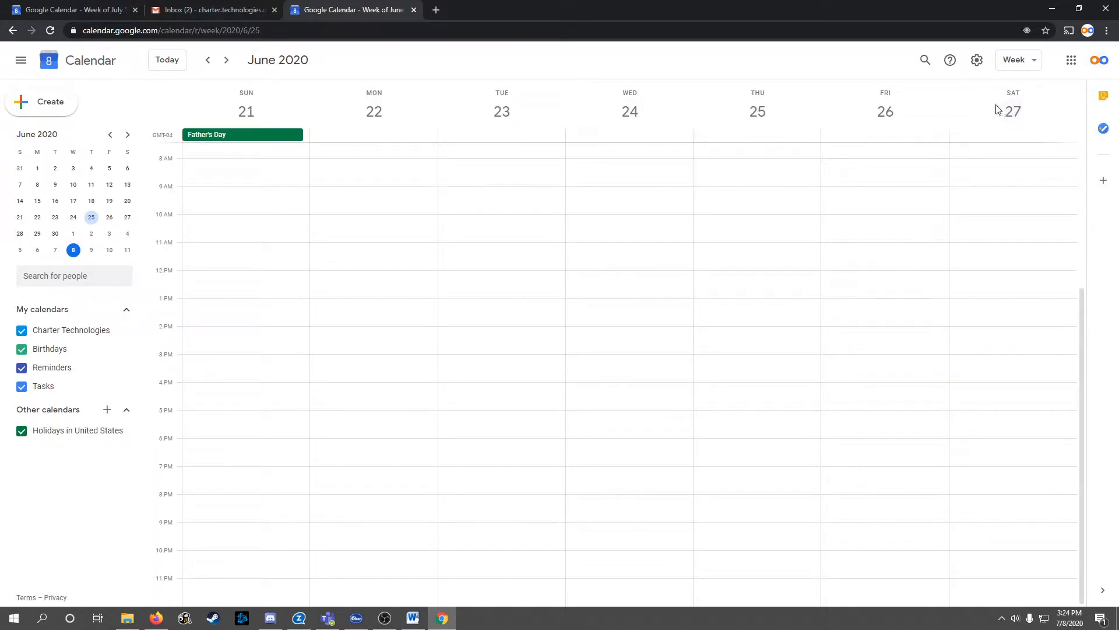
click(158, 63)
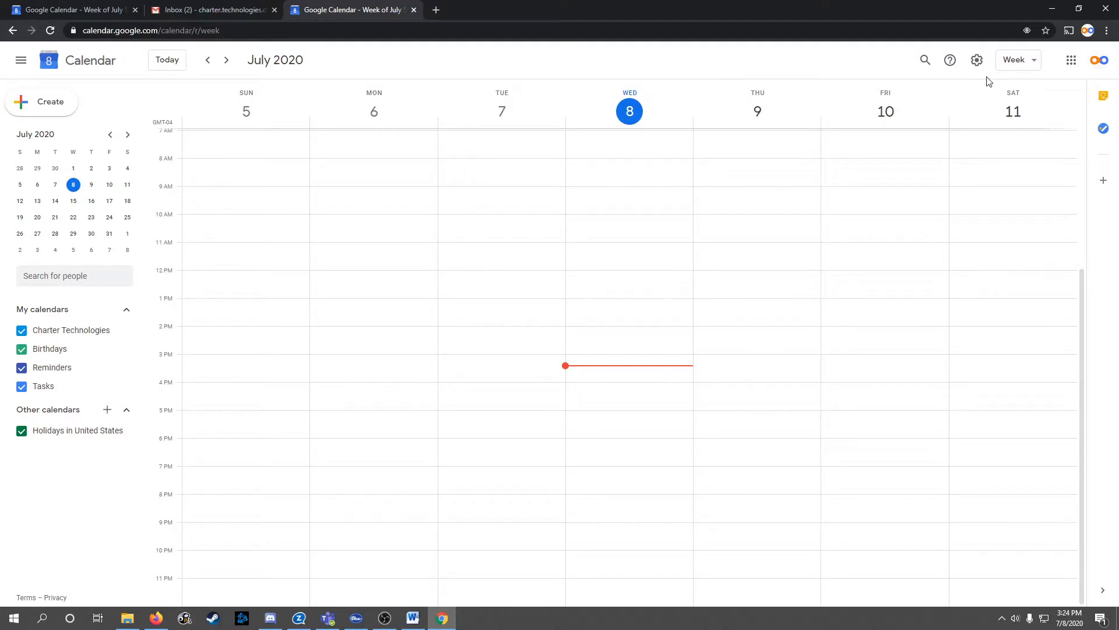
Try Day view for July 10 and today, then open Friday, July 10 from Week view
click(1032, 62)
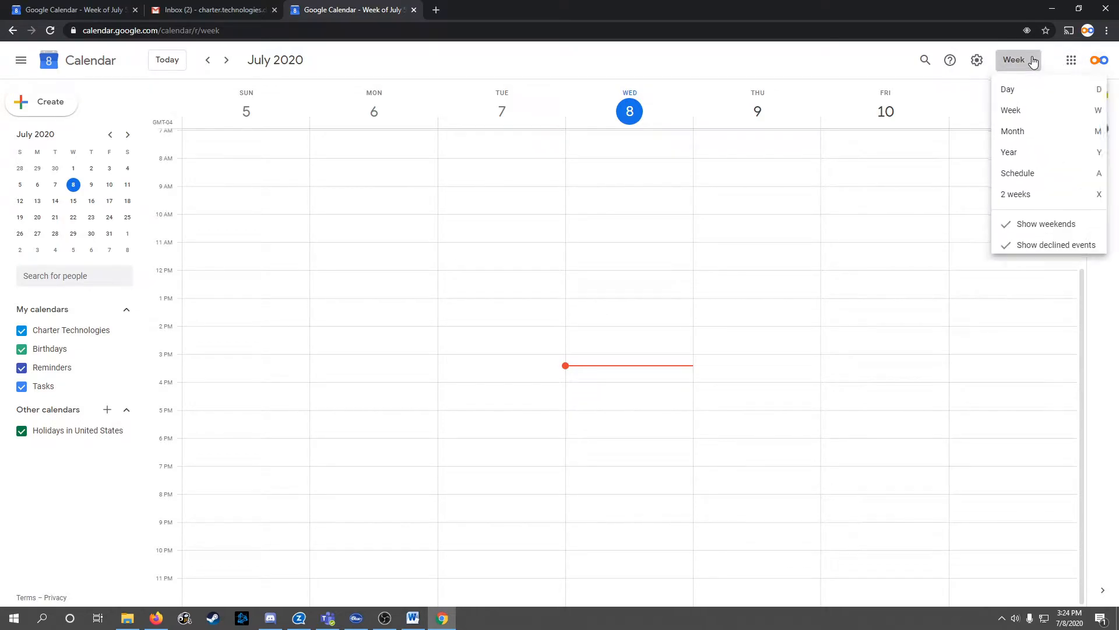
click(1021, 92)
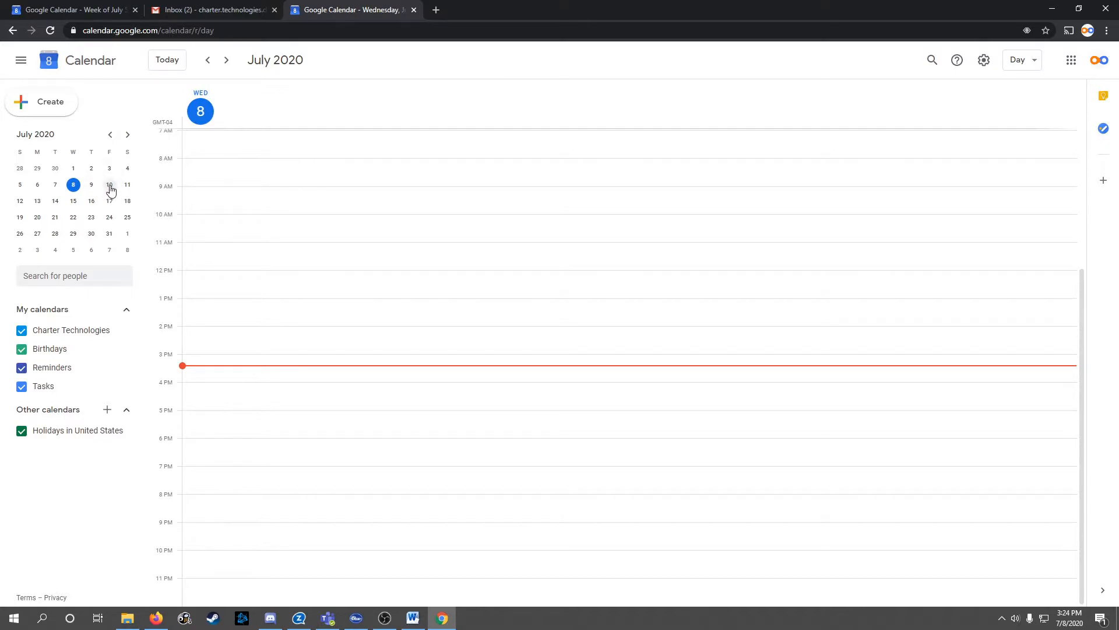
click(111, 185)
click(167, 59)
click(1021, 60)
click(1013, 110)
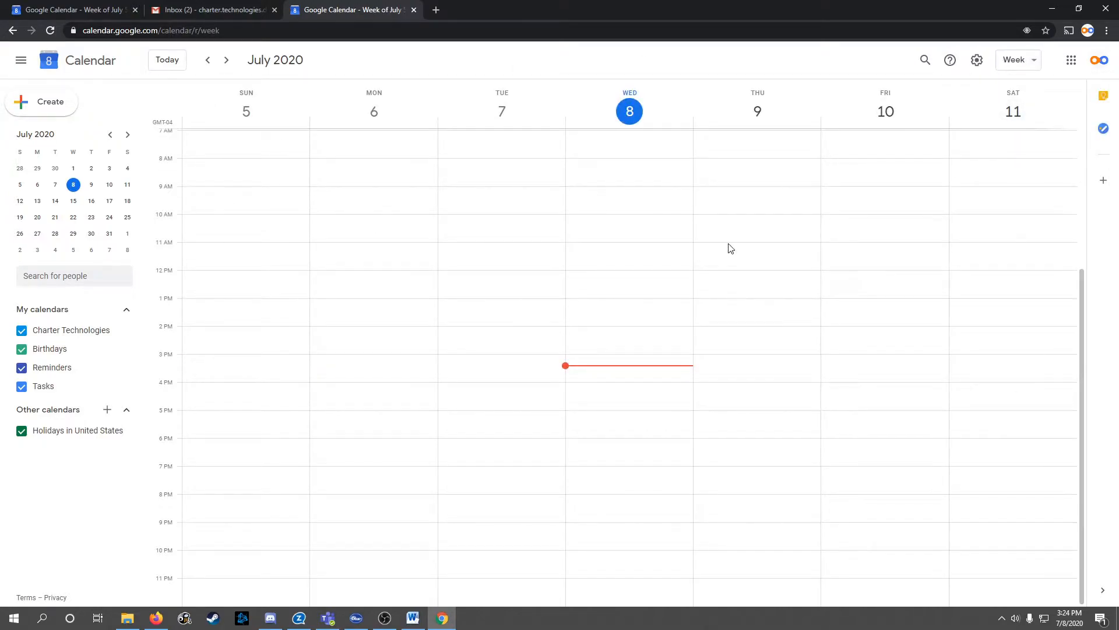
click(886, 112)
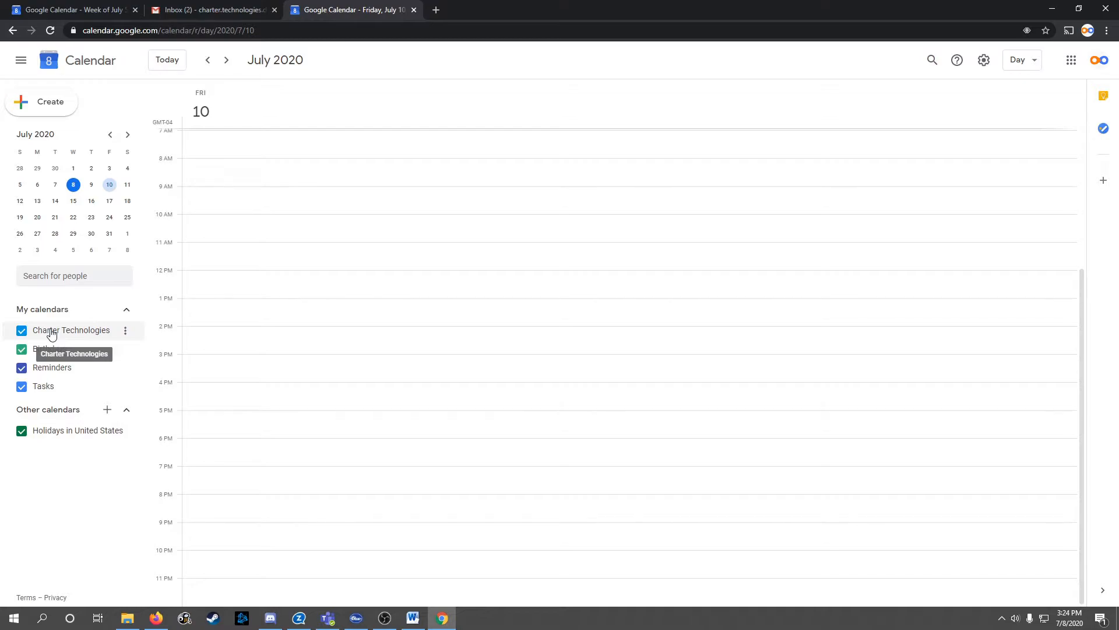
Look at the Charter Technologies calendar's colour options, then close the menu
click(126, 330)
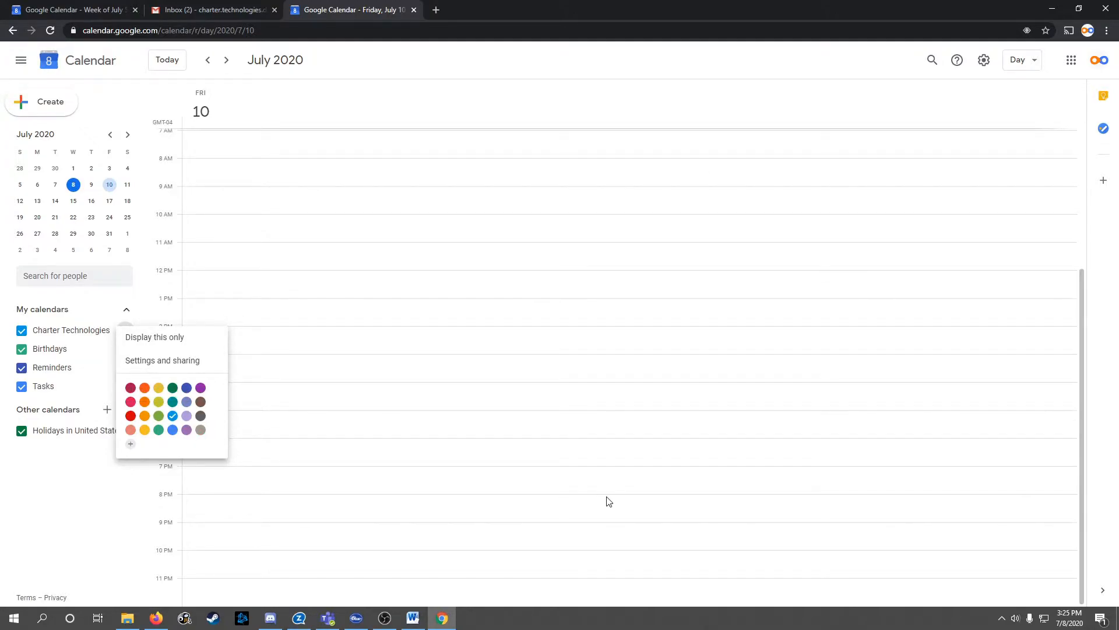
click(68, 490)
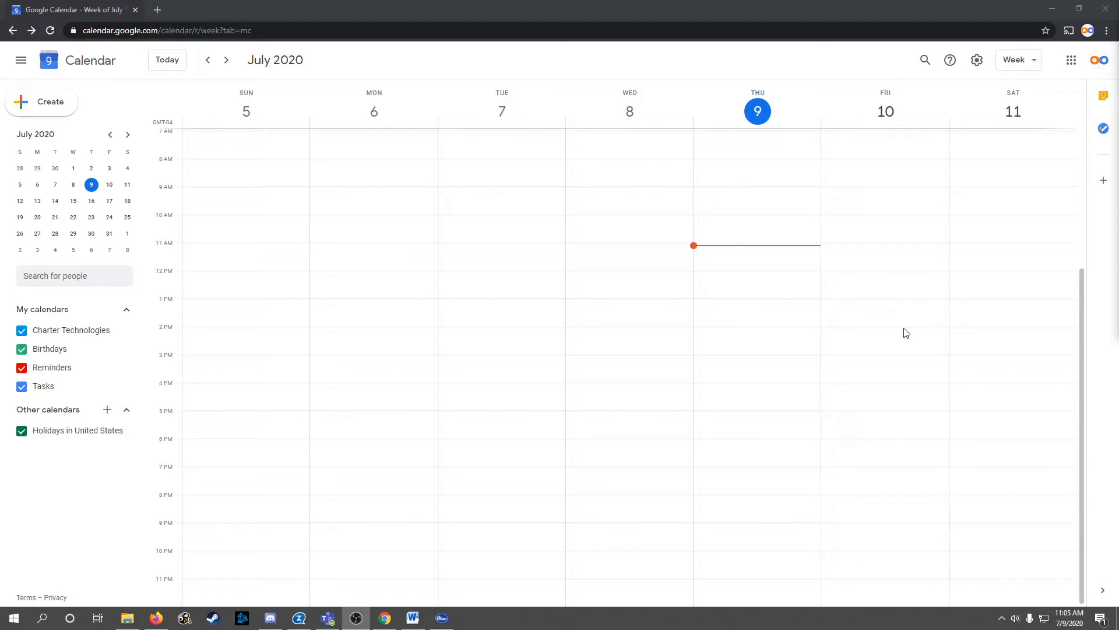
click(50, 104)
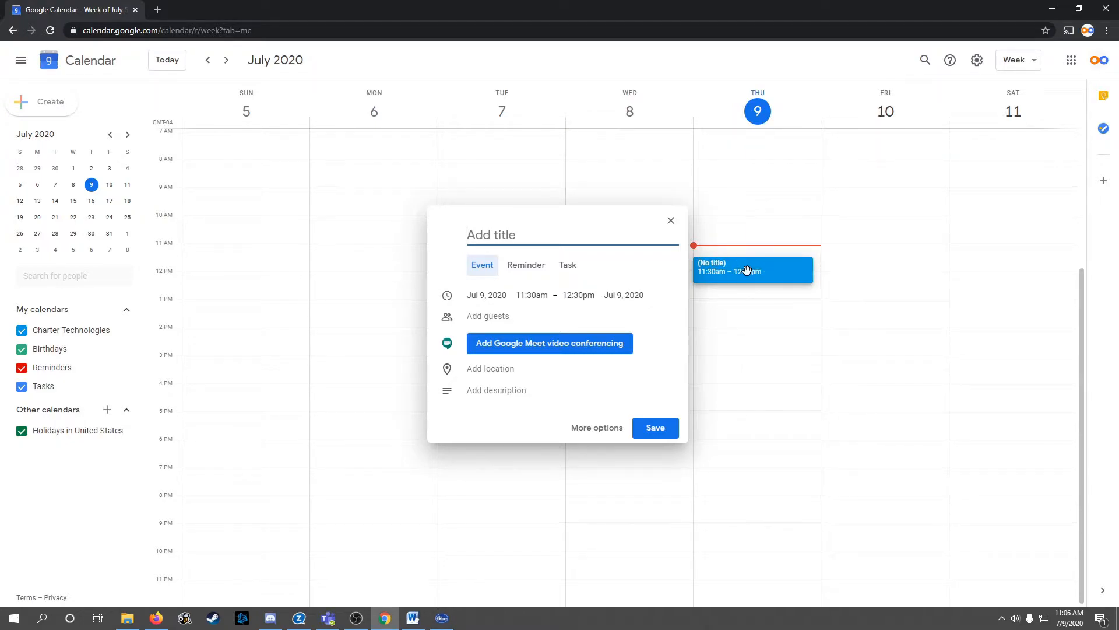
click(667, 434)
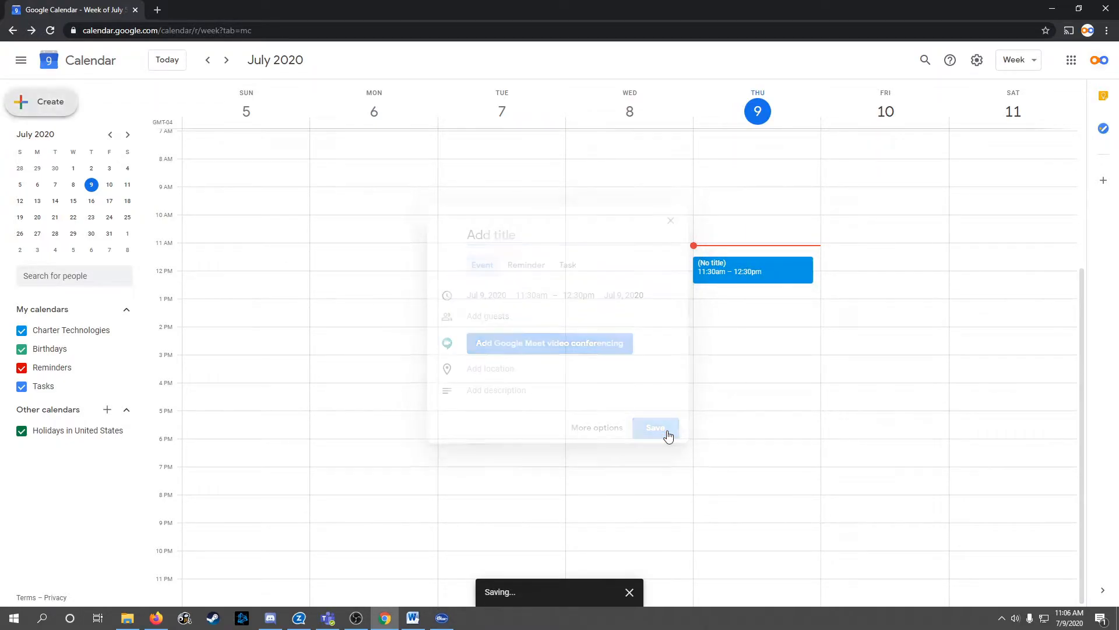
click(43, 105)
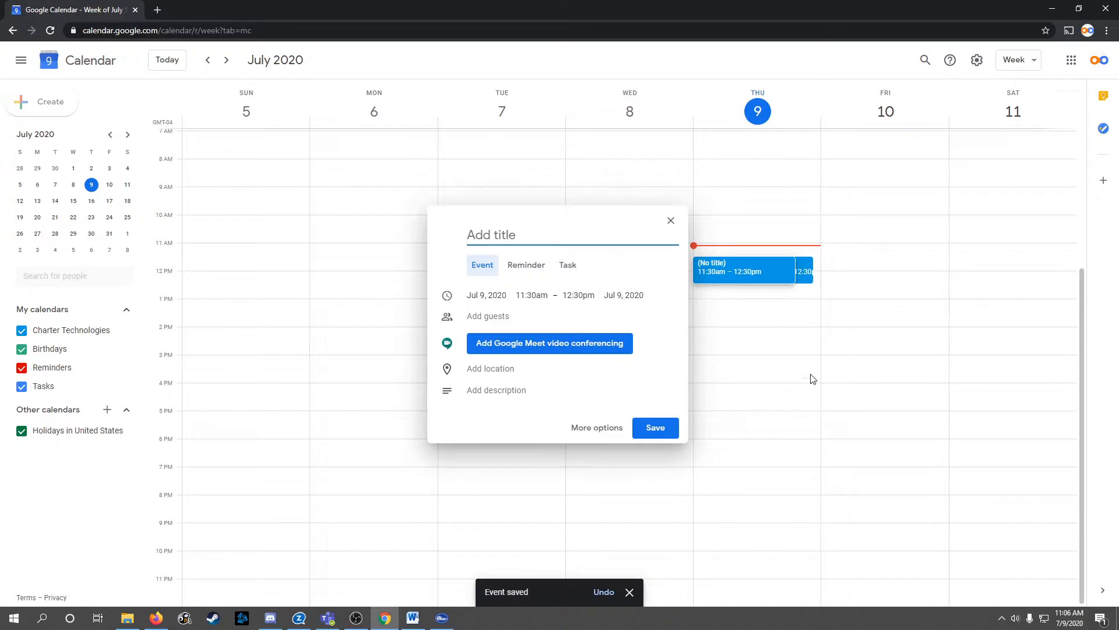
click(670, 222)
right_click(756, 273)
click(797, 283)
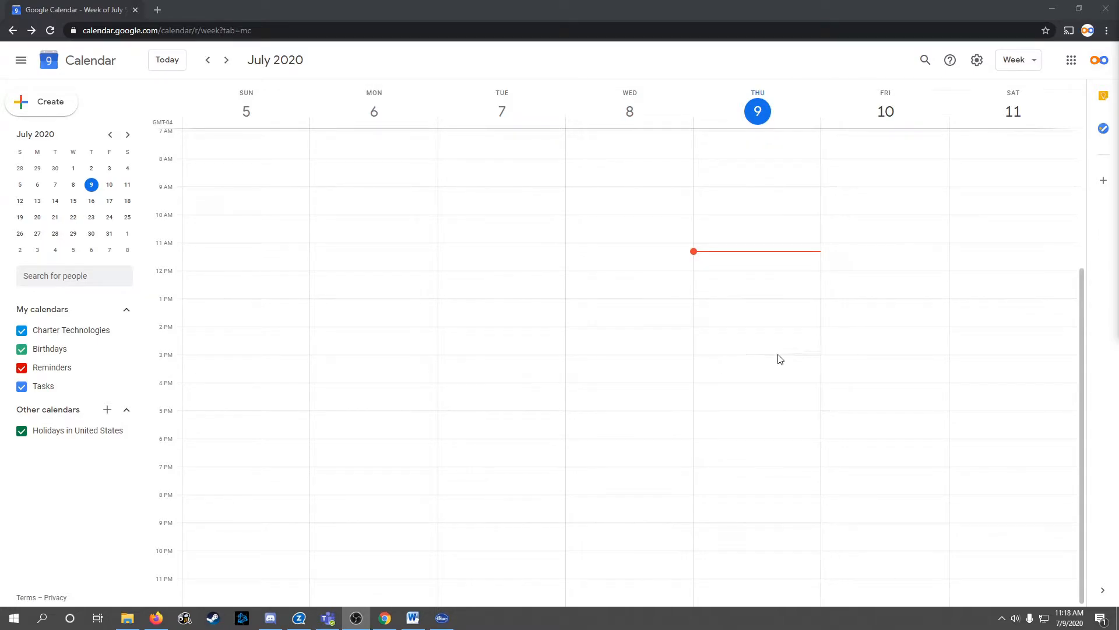
Start a new event in Friday afternoon's slot on July 10
click(886, 351)
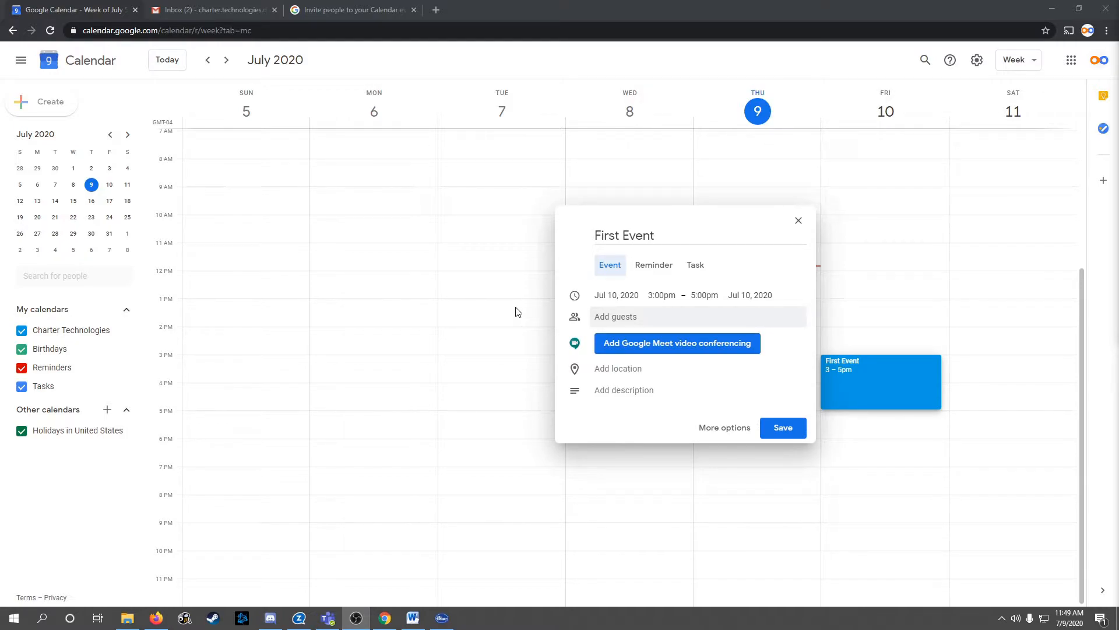
Add three guest e-mail addresses, separated by commas, to First Event
click(618, 316)
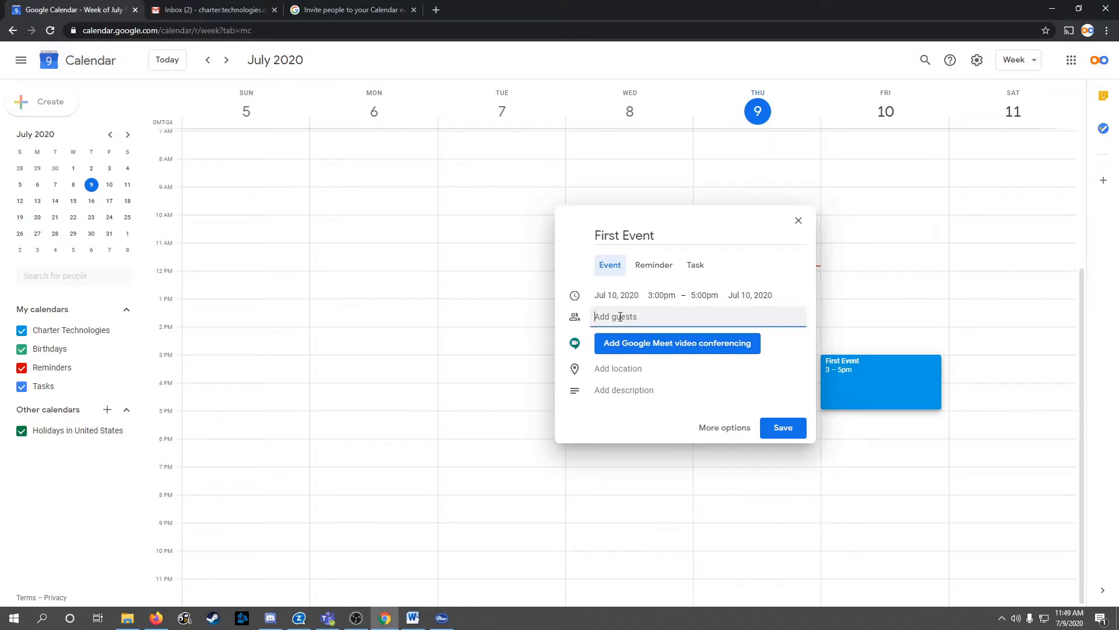
text(person@organization.org)
text(, otherpers)
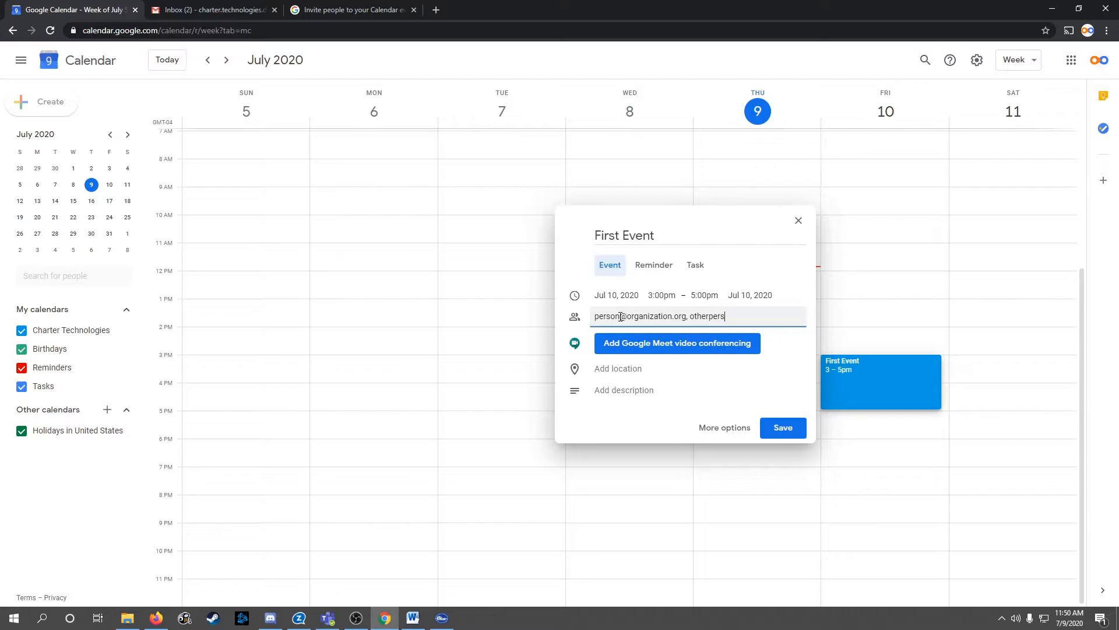
text(on@organization.org,)
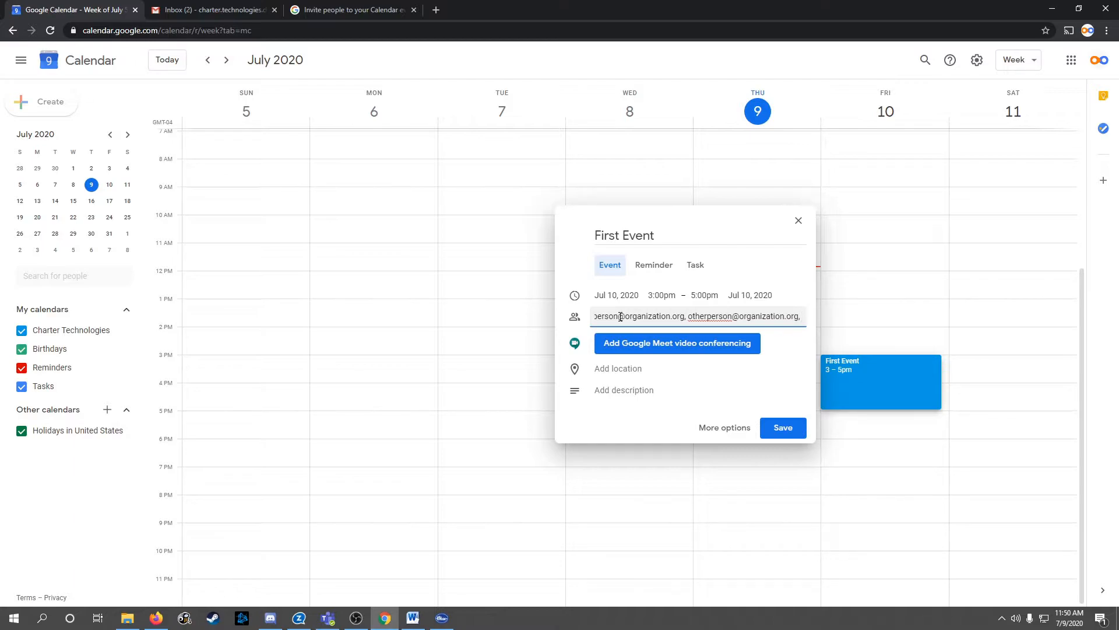
text(team@)
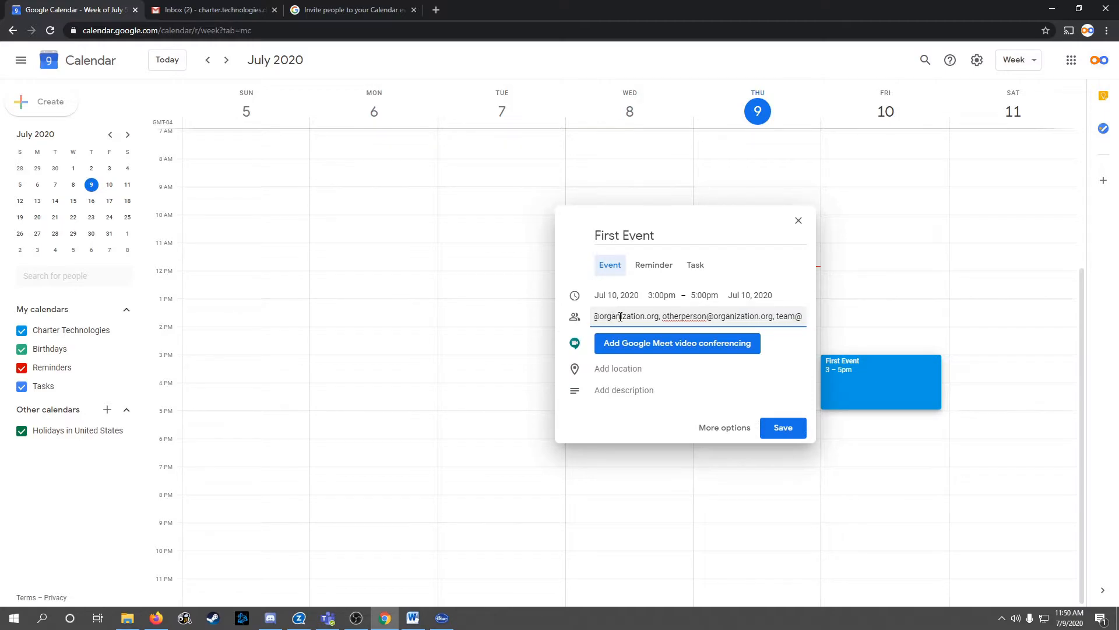
text(organiza)
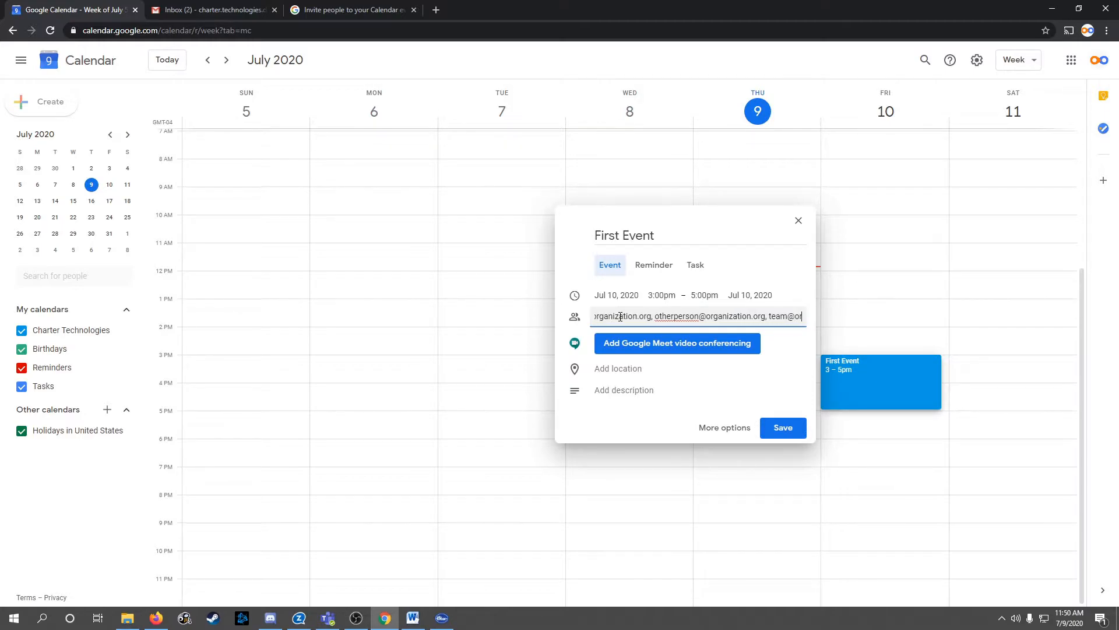
text(tion.or)
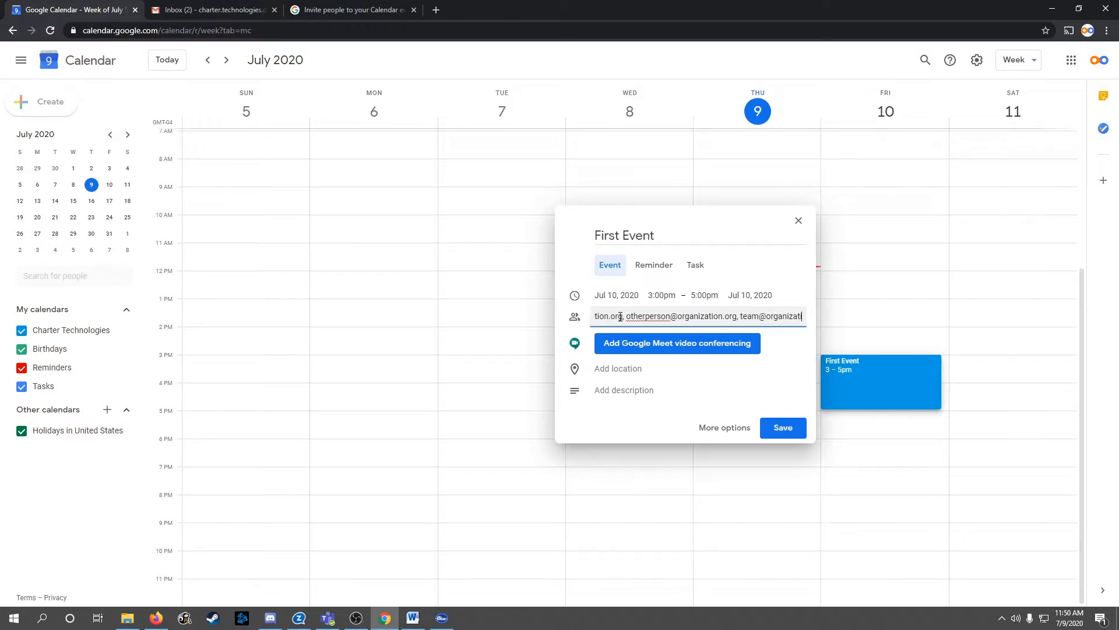
text(g)
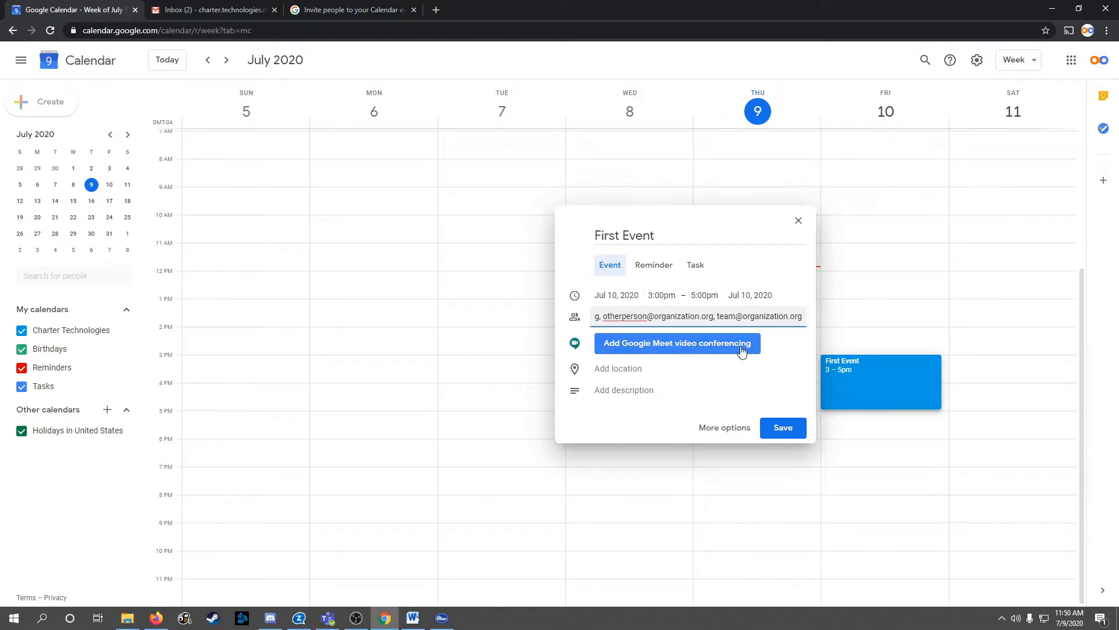
Attach a Google Meet video link to First Event and enter 'conference room B' as its location
click(706, 347)
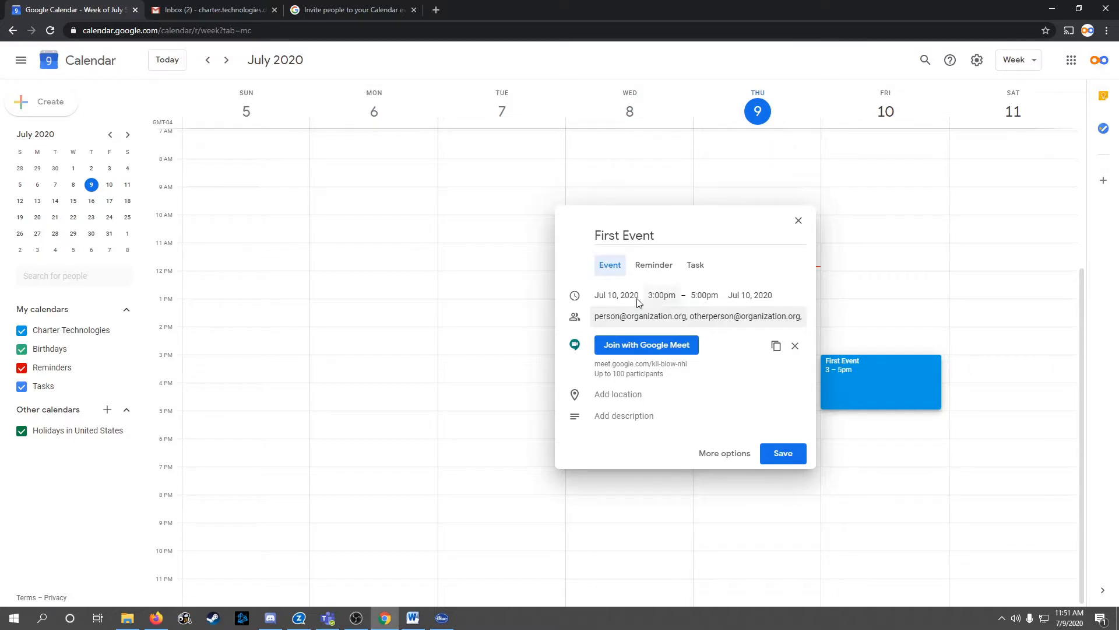
click(666, 397)
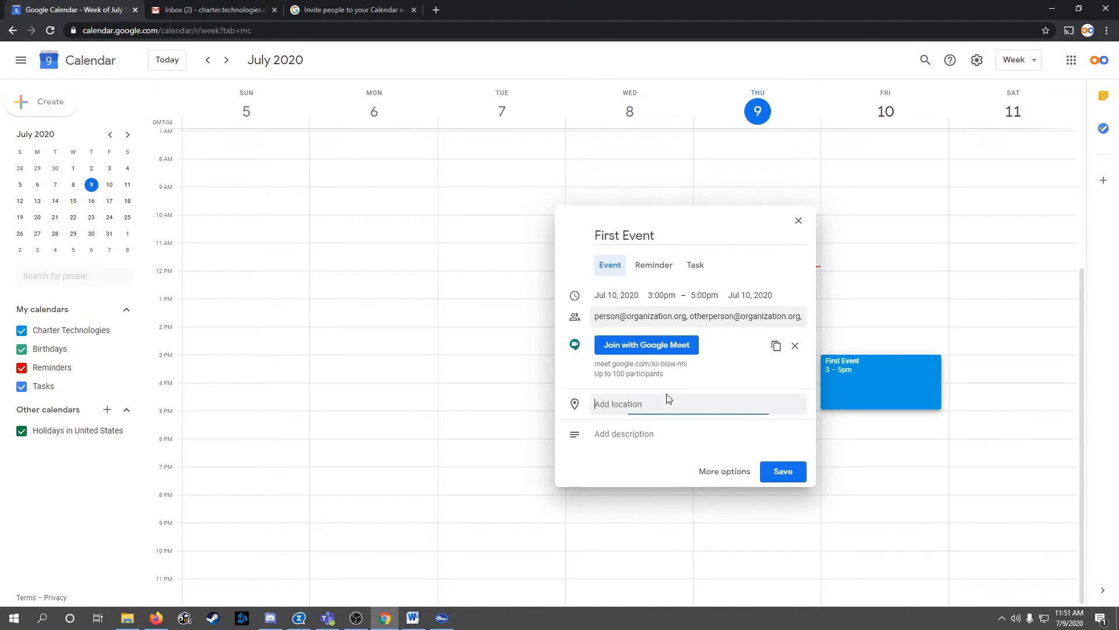
text(co)
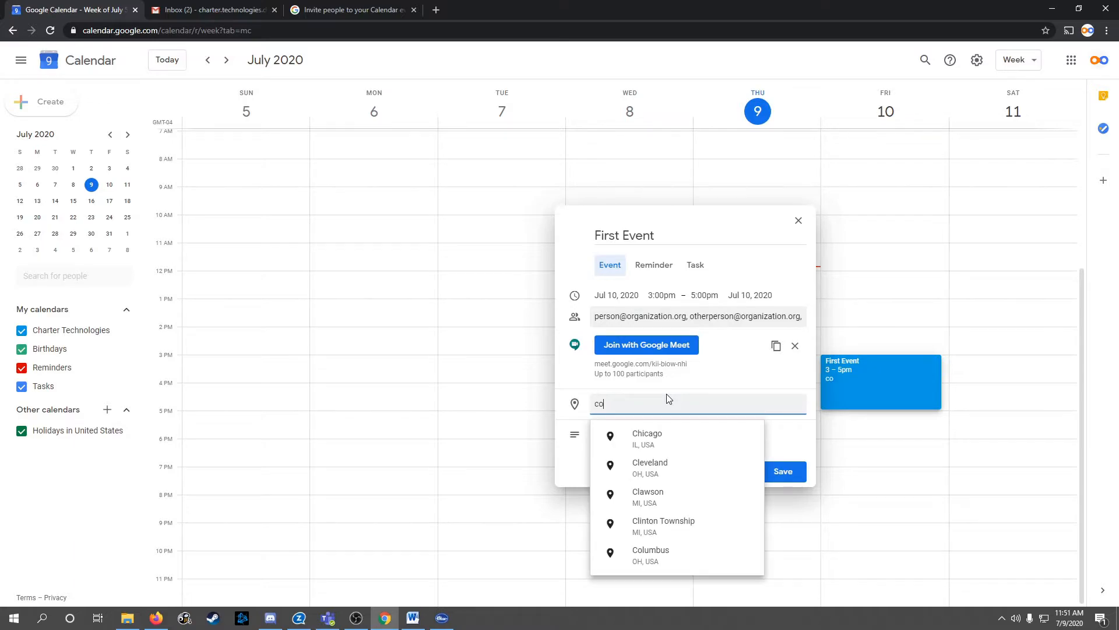
text(nference r)
key(BackSpace)
text(rence r)
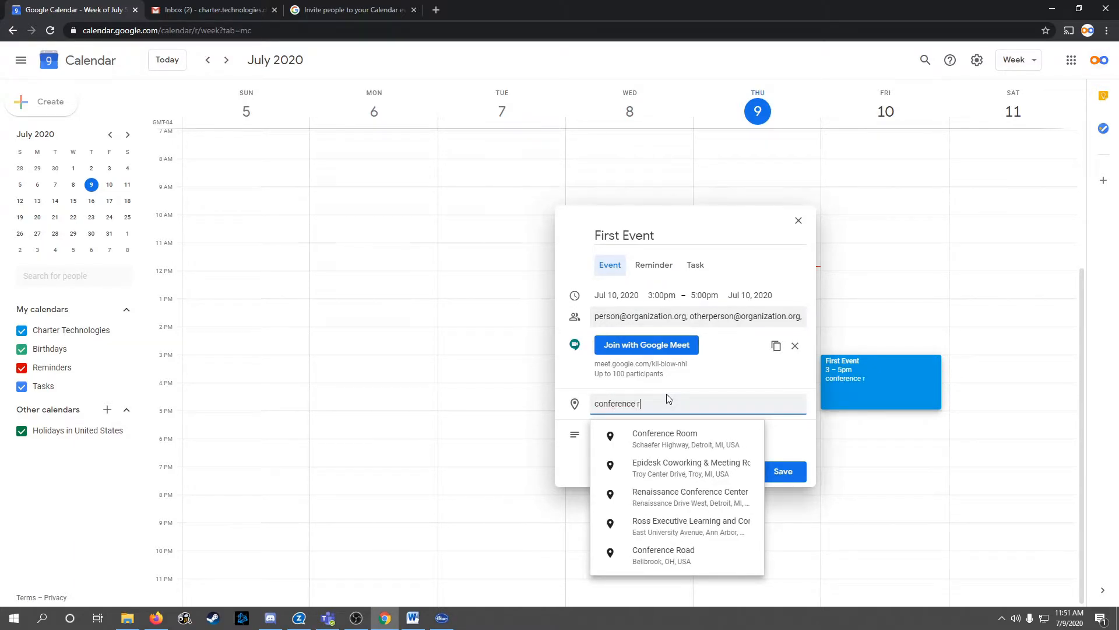
text(oom B)
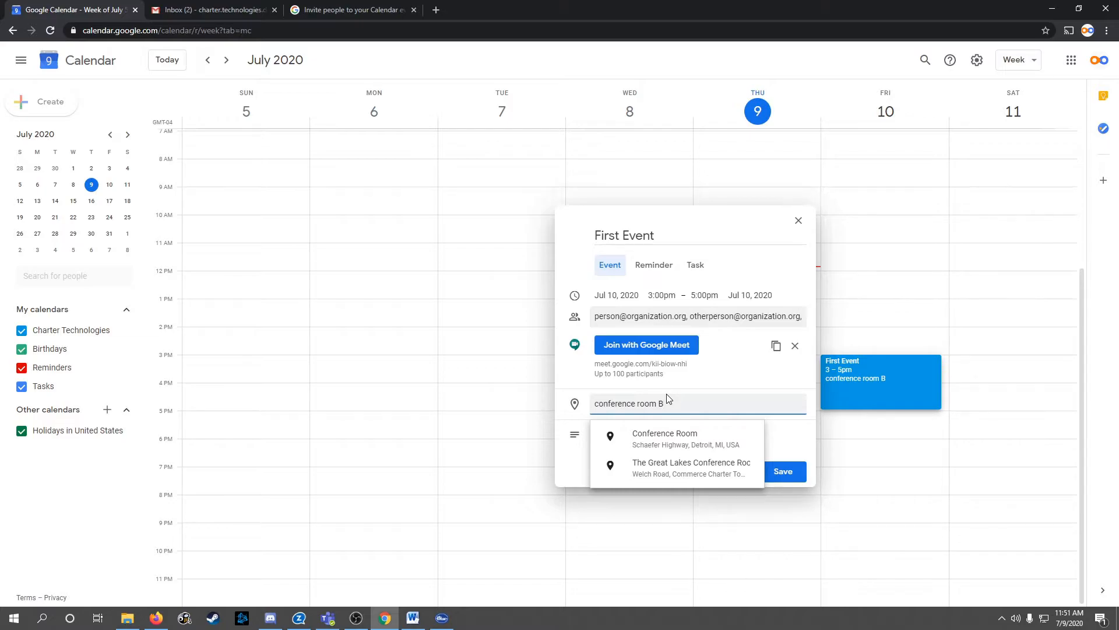
Add the description 'This is our first meeting of the year' to First Event and save it
click(571, 471)
click(653, 443)
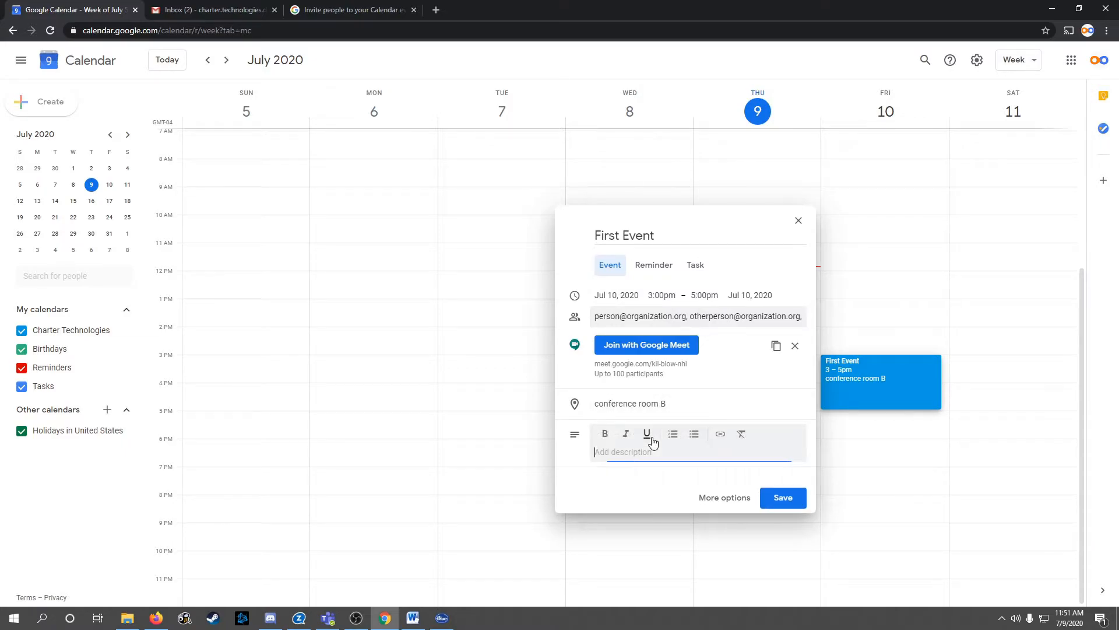
text(This is our first meeting of the year)
click(788, 499)
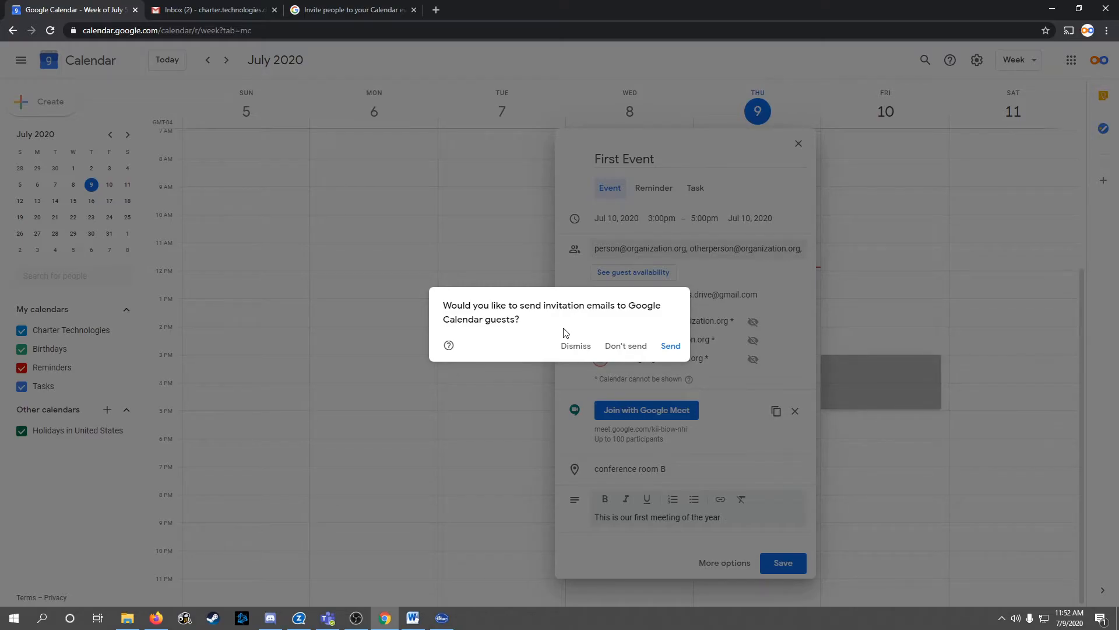
Send the guest invitation emails, then open First Event's details on Friday 3–5pm
click(671, 346)
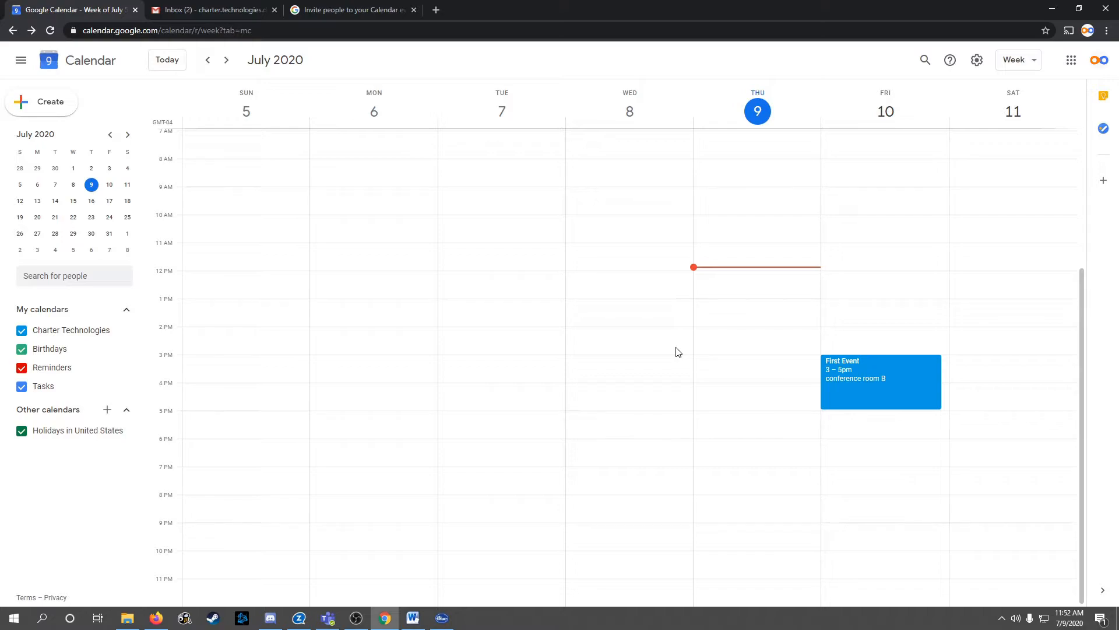
click(917, 382)
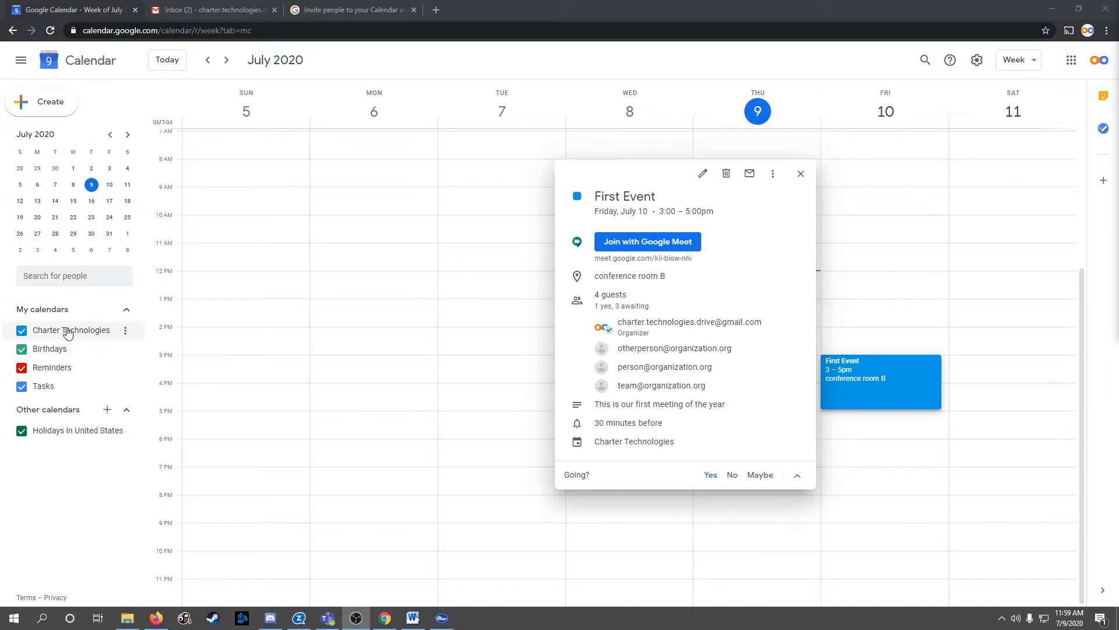
Switch the Charter Technologies calendar to the Citron colour and reopen First Event's details
click(127, 337)
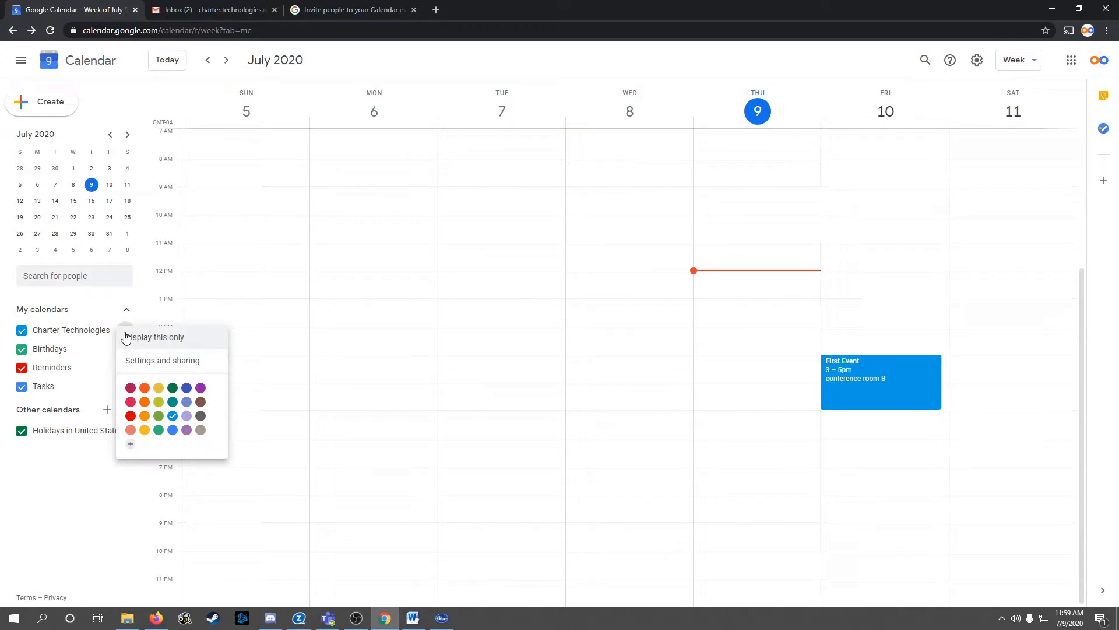
click(158, 395)
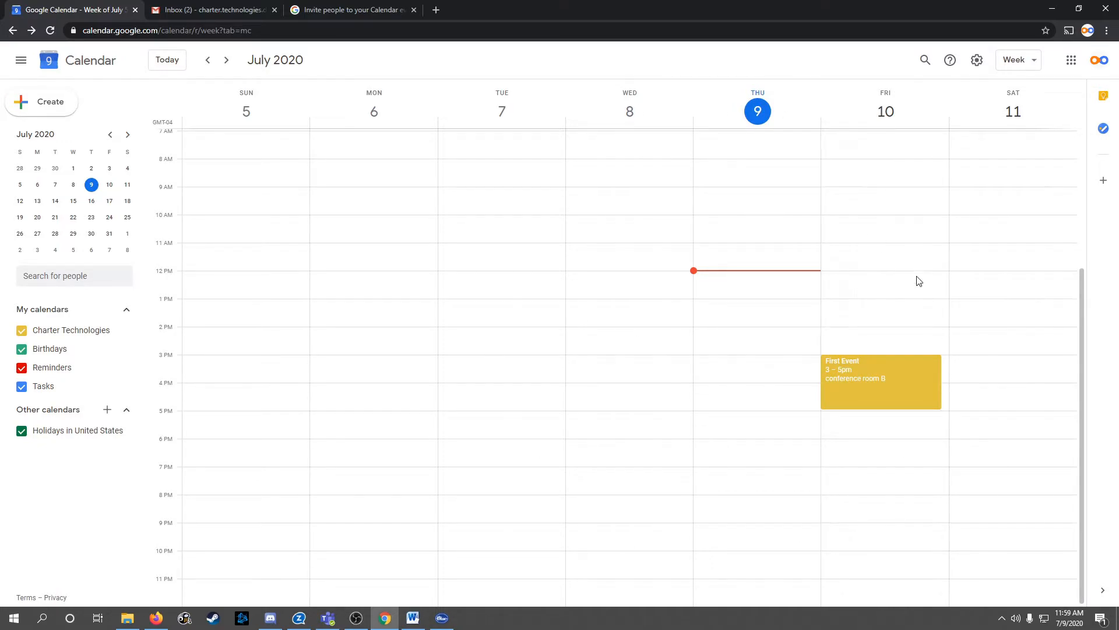
click(912, 388)
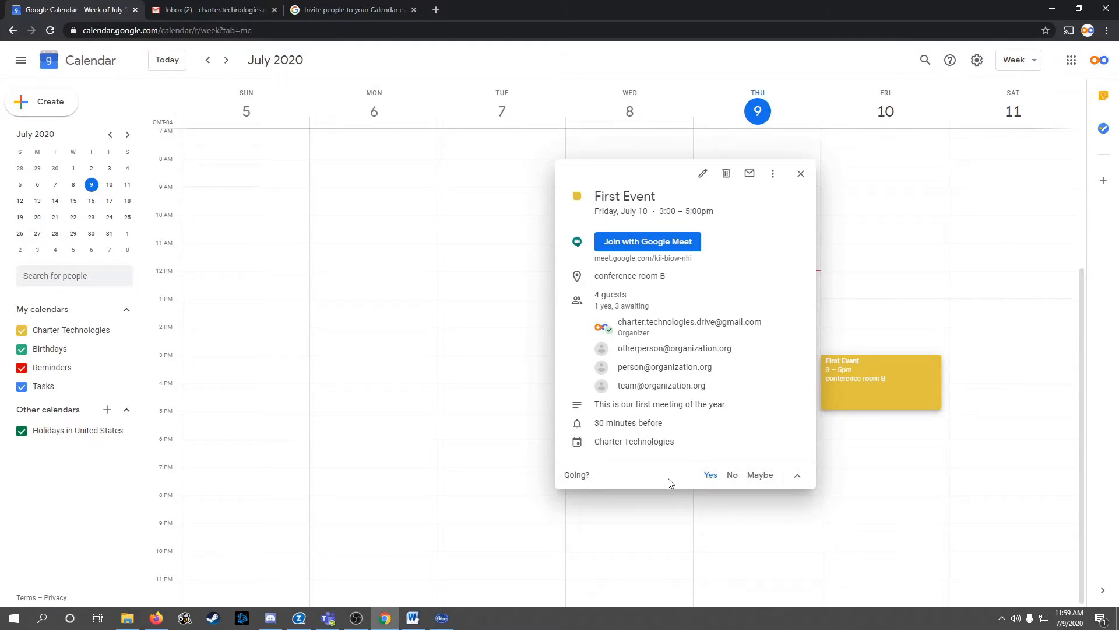
RSVP No, then Maybe, then finally Yes to First Event, reopening its details each time
click(733, 477)
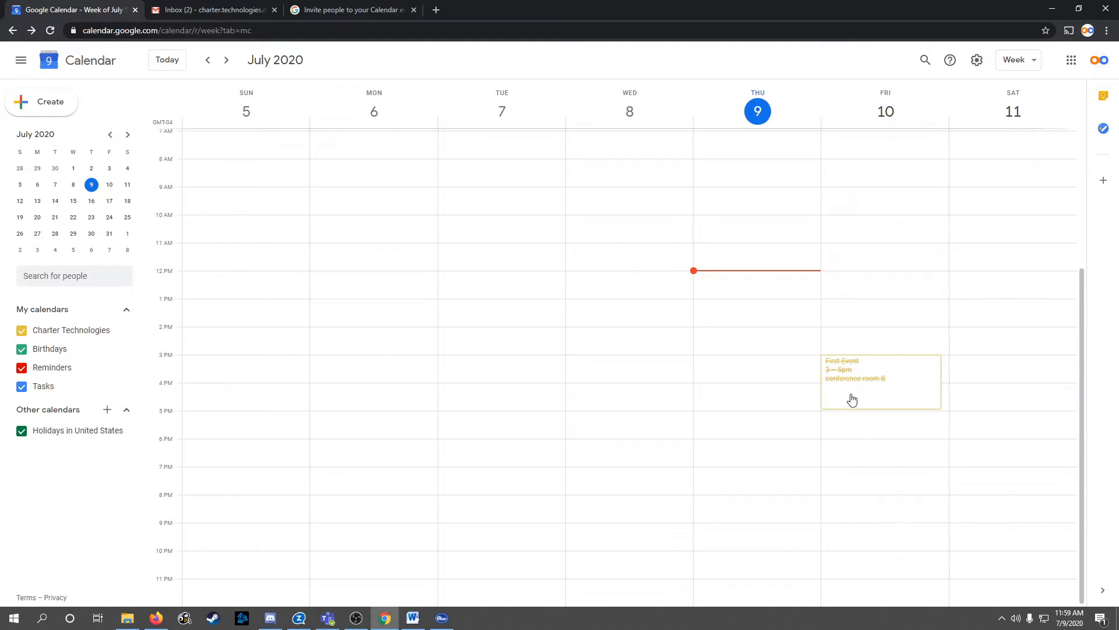
click(905, 389)
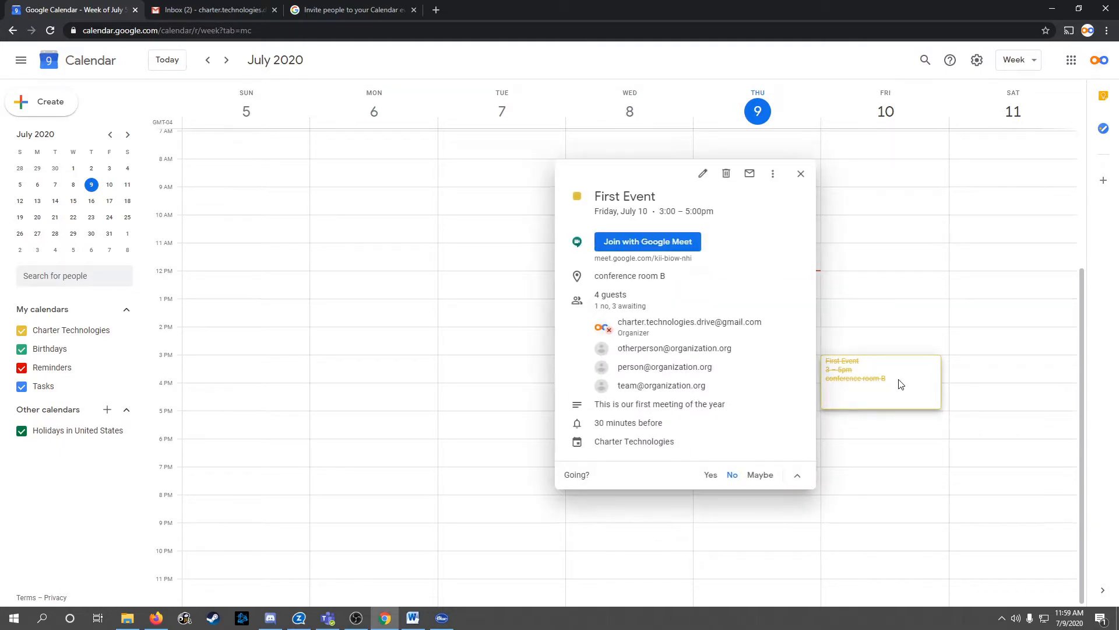
click(756, 477)
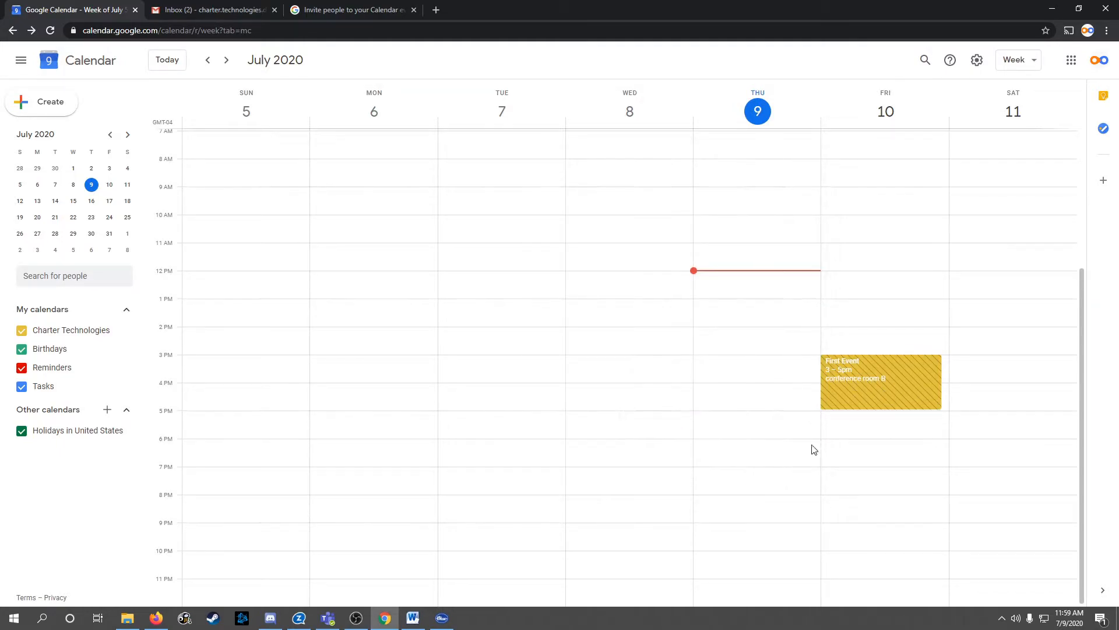
click(878, 387)
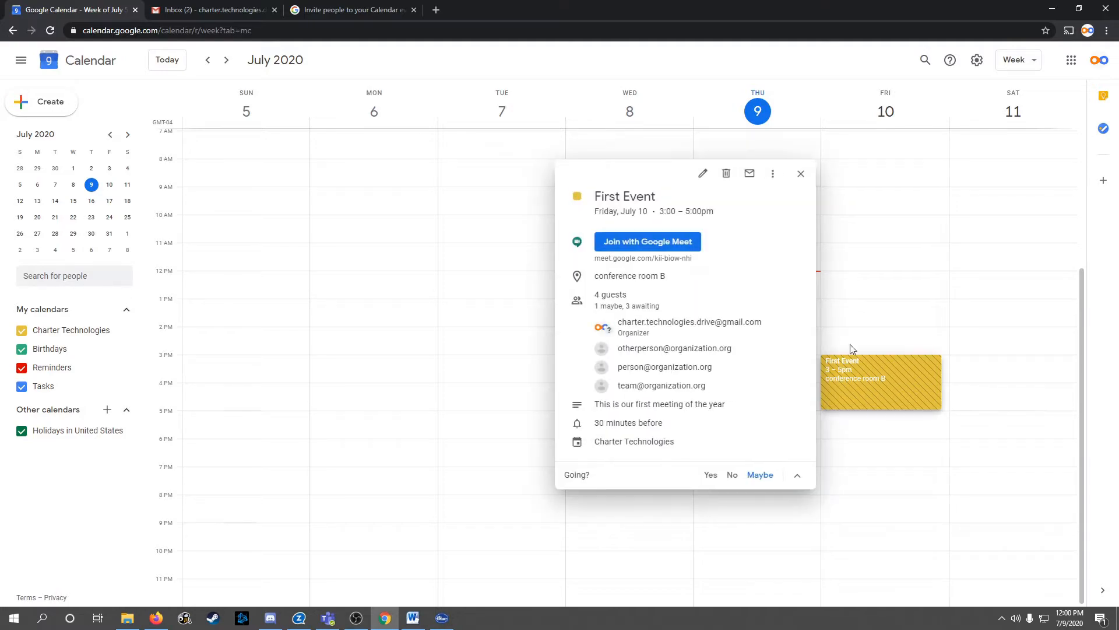
click(710, 475)
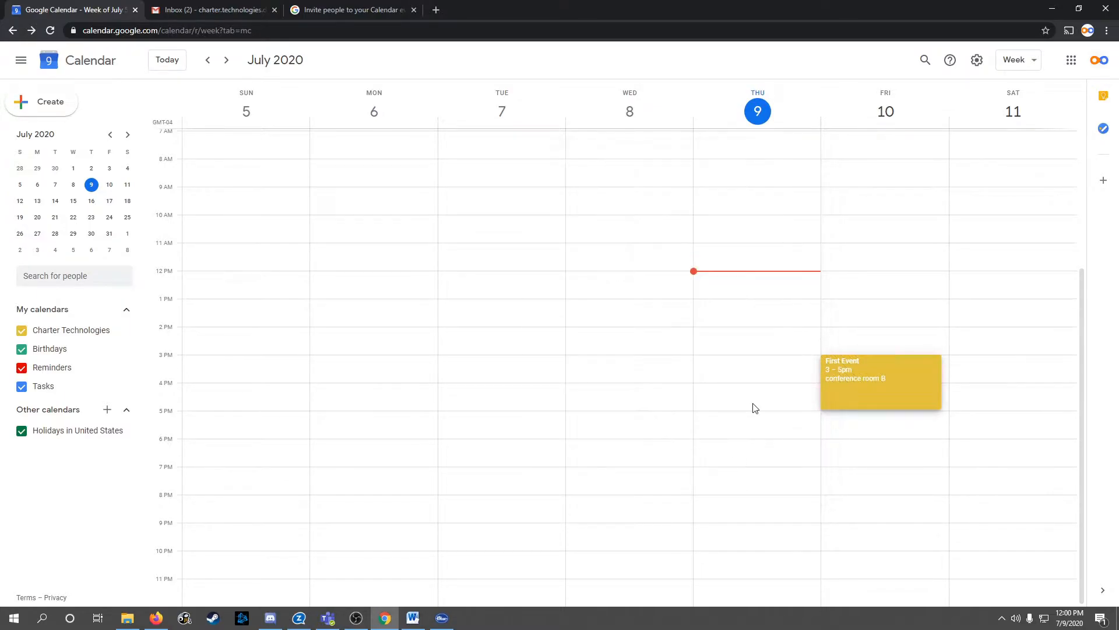
click(907, 382)
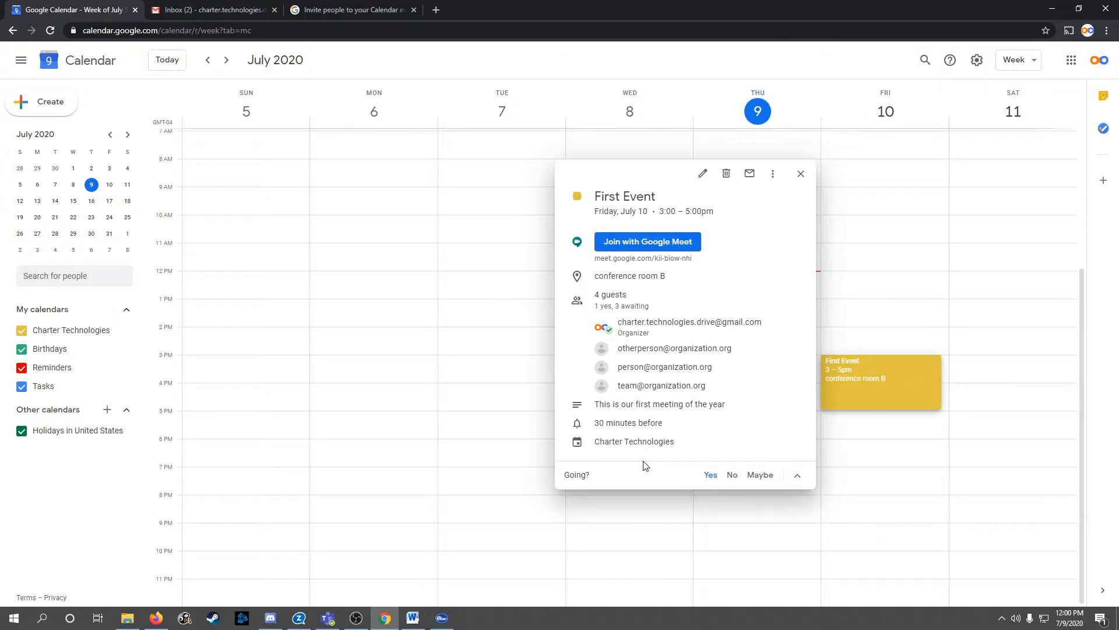
Open First Event's full editing page and start typing a new guest's e-mail address
click(701, 175)
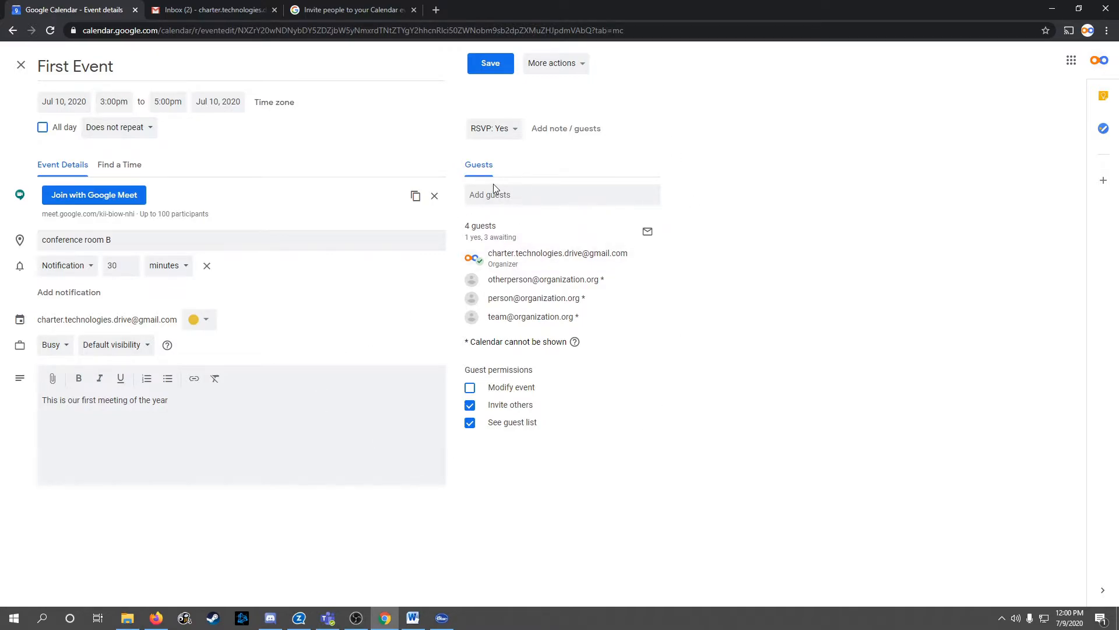
click(518, 202)
text(thirdperson@organization.org,)
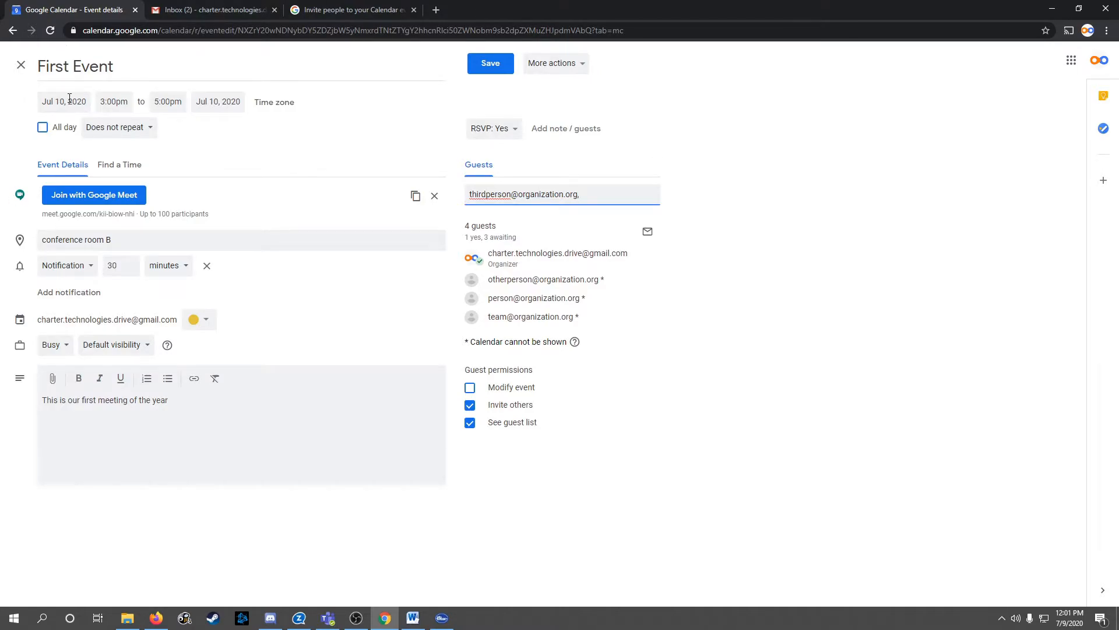
Set First Event to run from 3:30pm to 5:00pm, then view its further actions
click(120, 100)
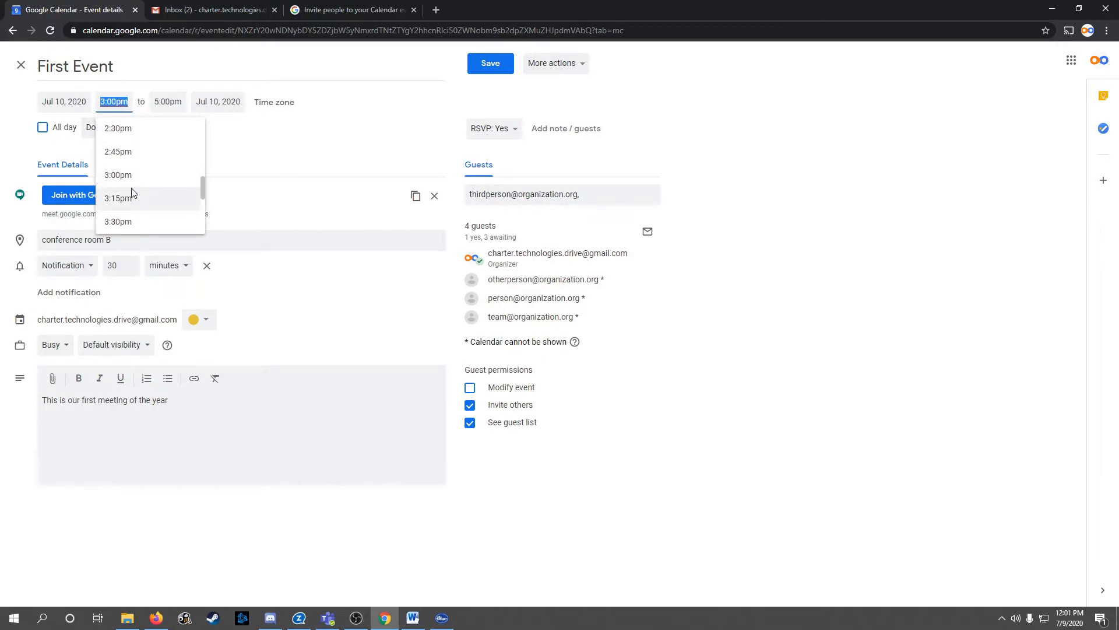
click(124, 220)
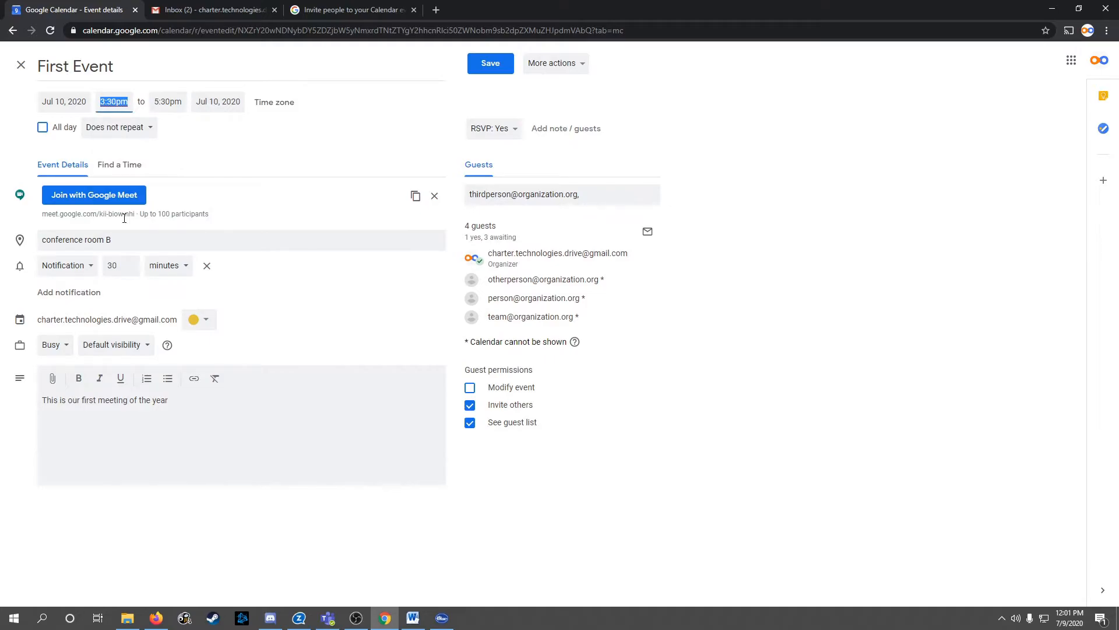
click(167, 102)
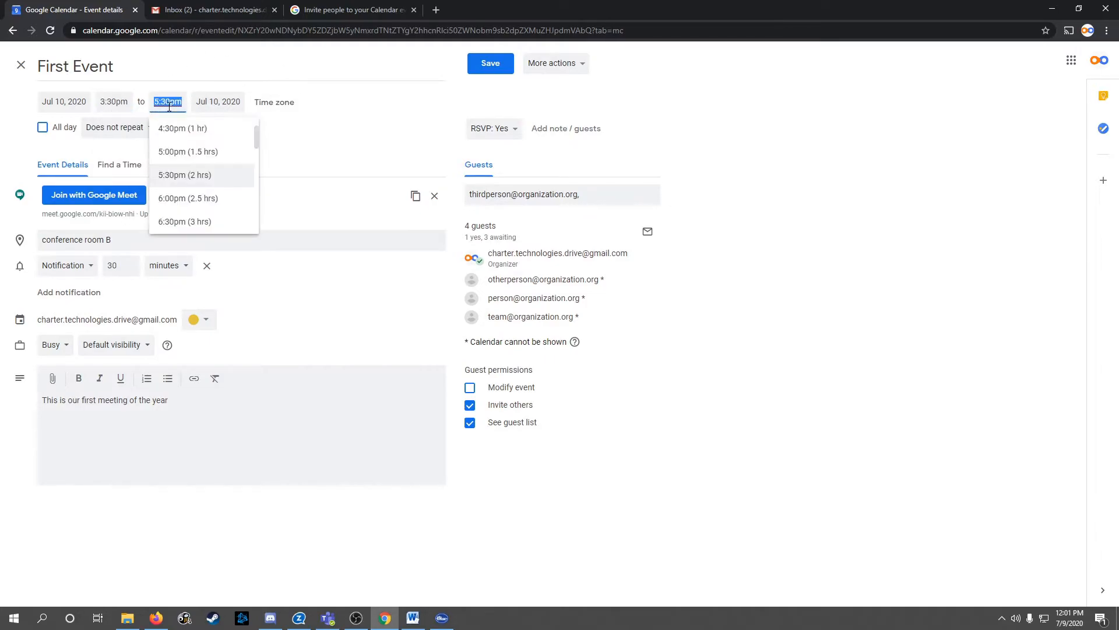
click(177, 158)
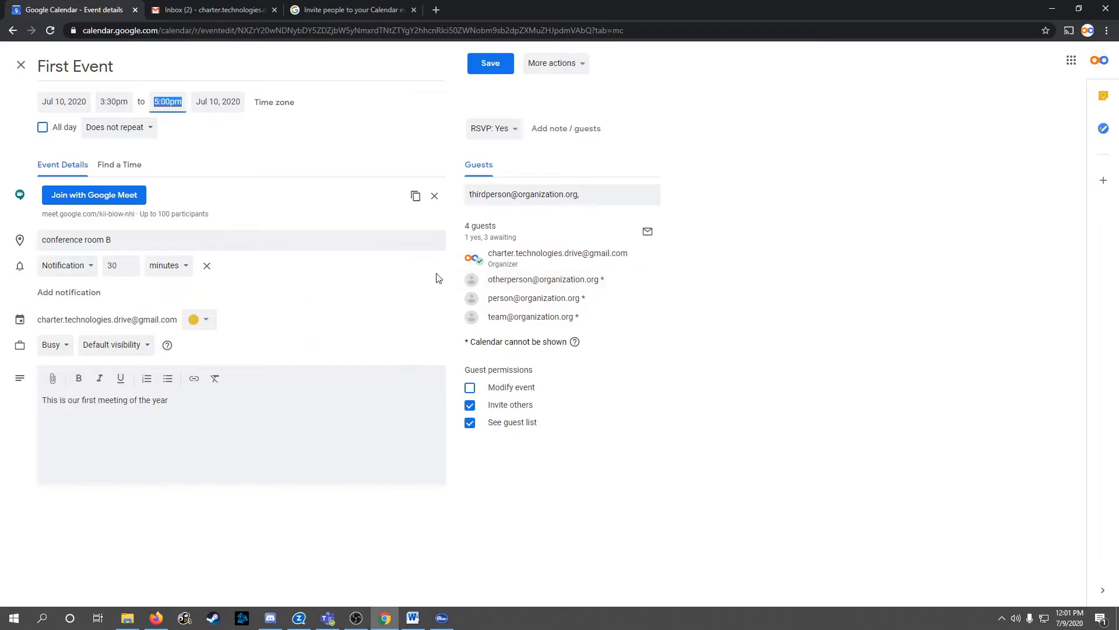
click(583, 69)
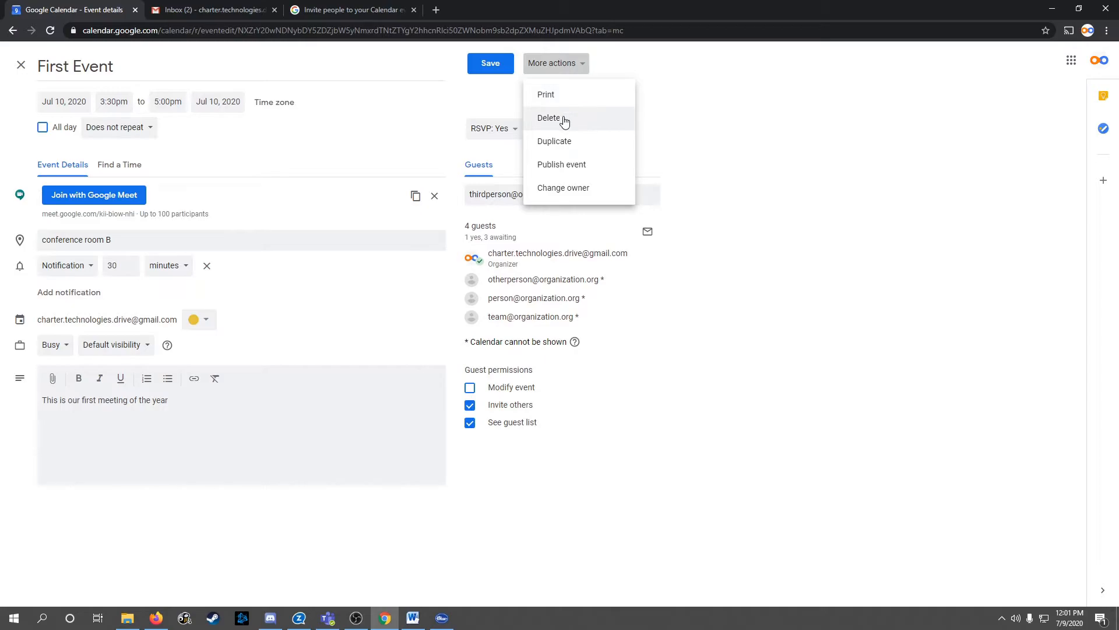
click(575, 168)
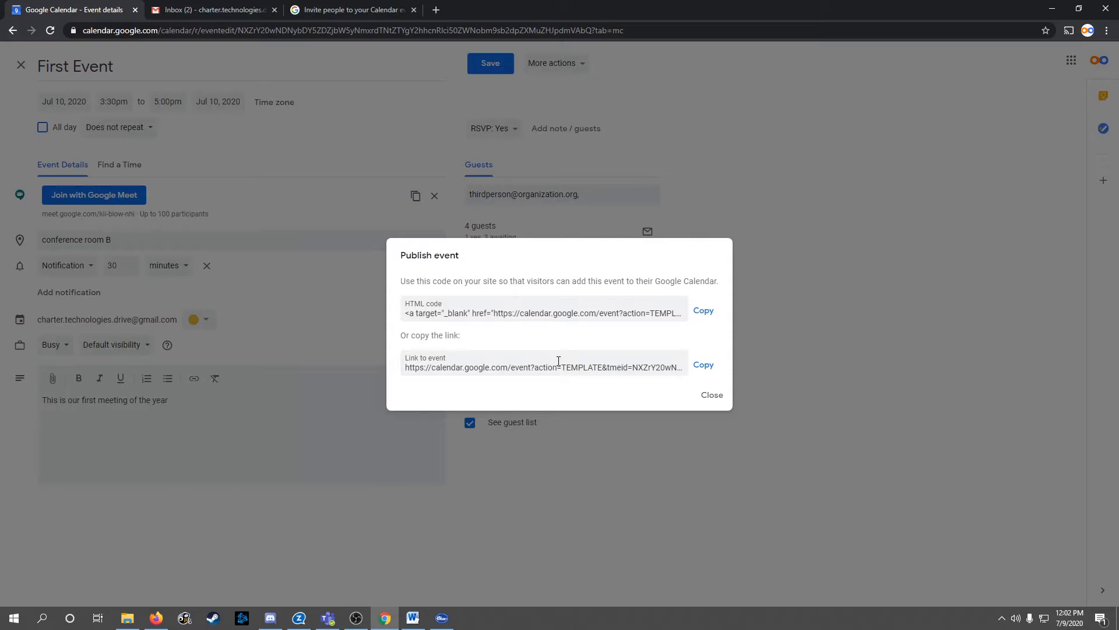
click(714, 395)
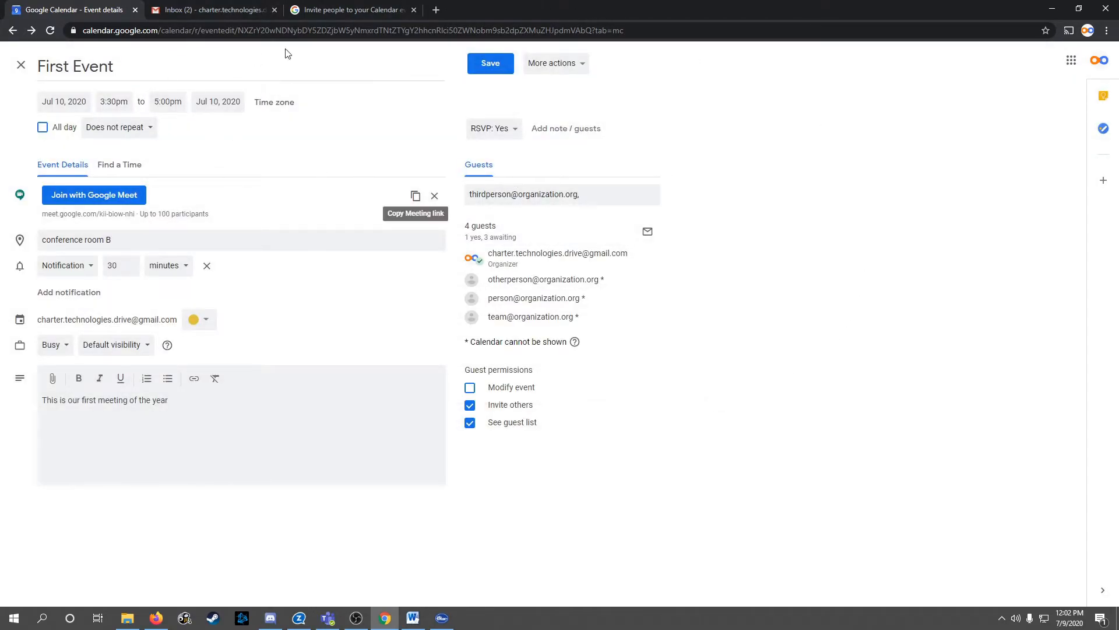
Save the 3:30–5pm First Event and email both new and existing guests
click(492, 63)
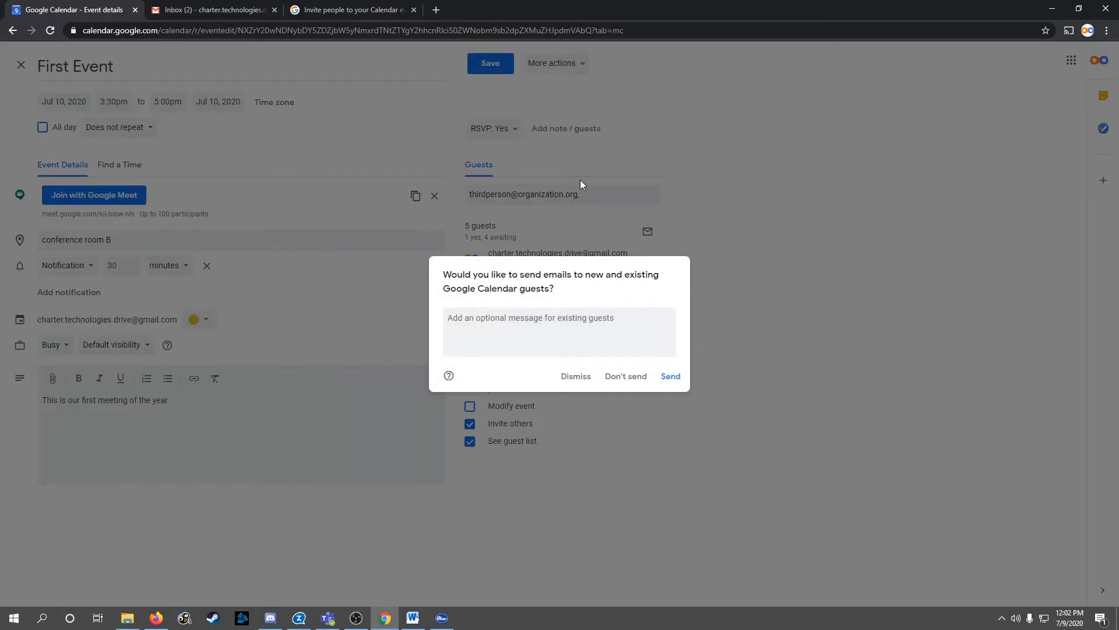
click(670, 377)
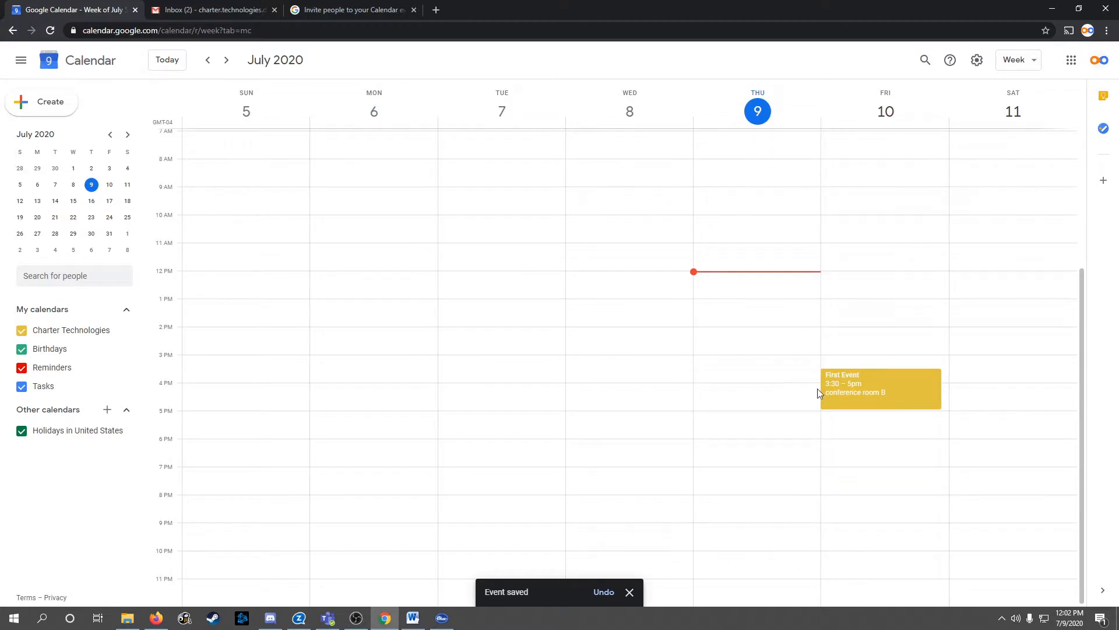
Move First Event to 2–3:30pm on Friday, July 10 and send update emails to guests
click(896, 384)
drag(616, 395, 752, 406)
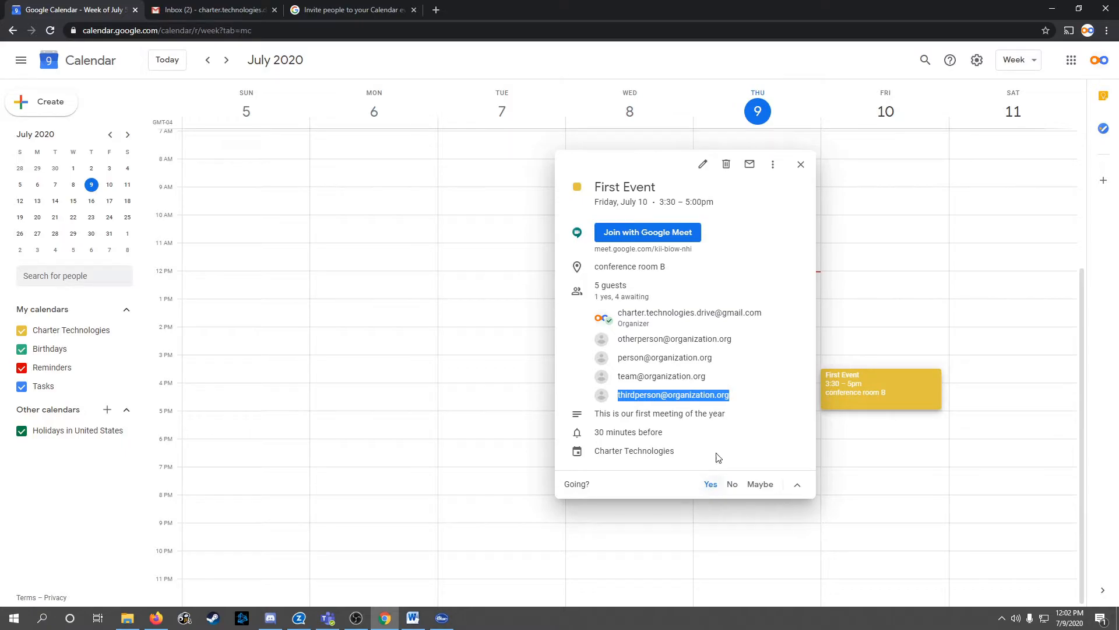
click(802, 167)
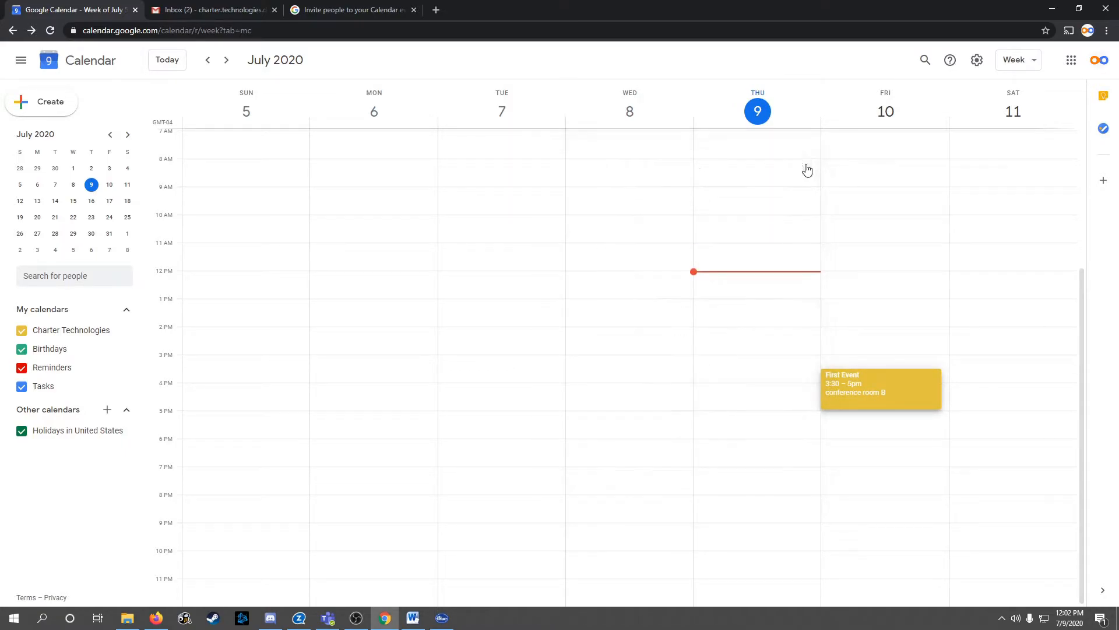
drag(886, 389, 884, 340)
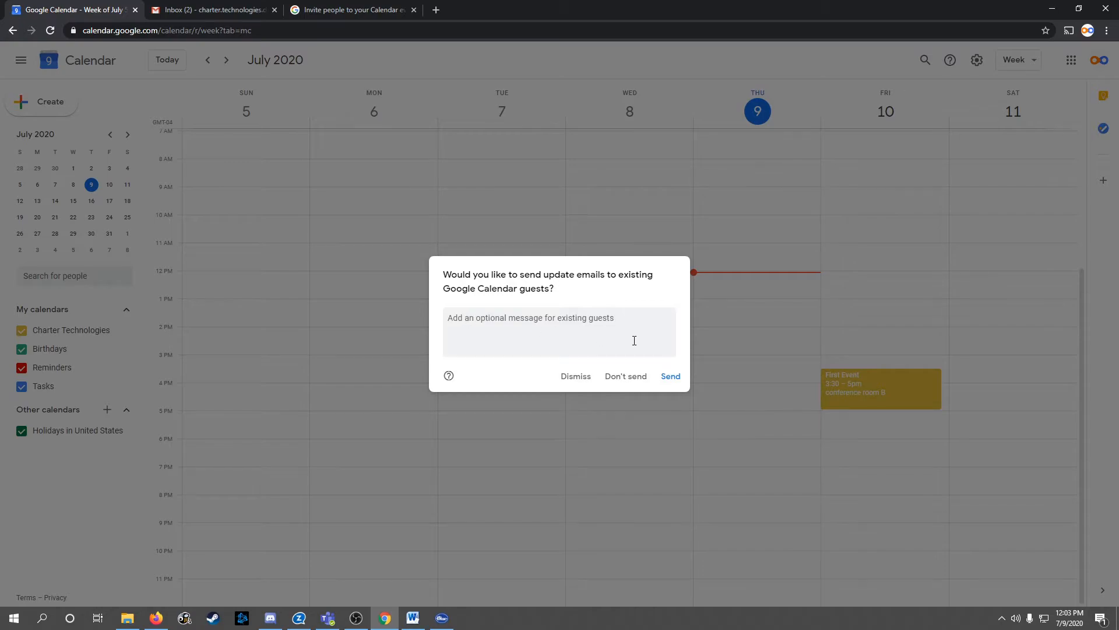
click(669, 378)
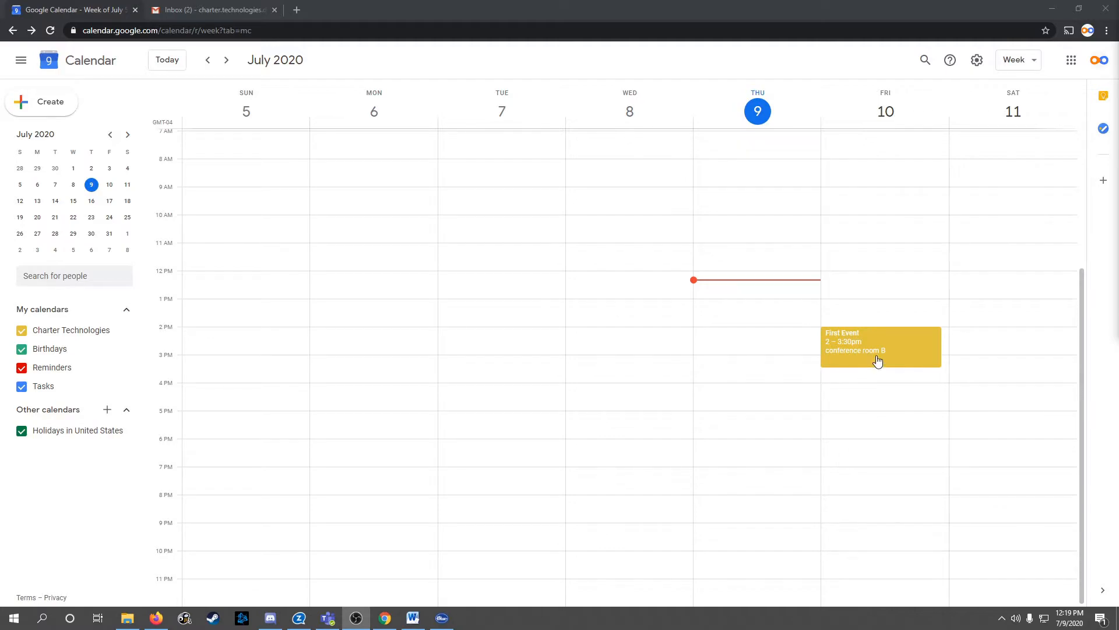
Open First Event's editing page and show the minutes/hours/days/weeks choices for its 30-minute reminder
click(876, 349)
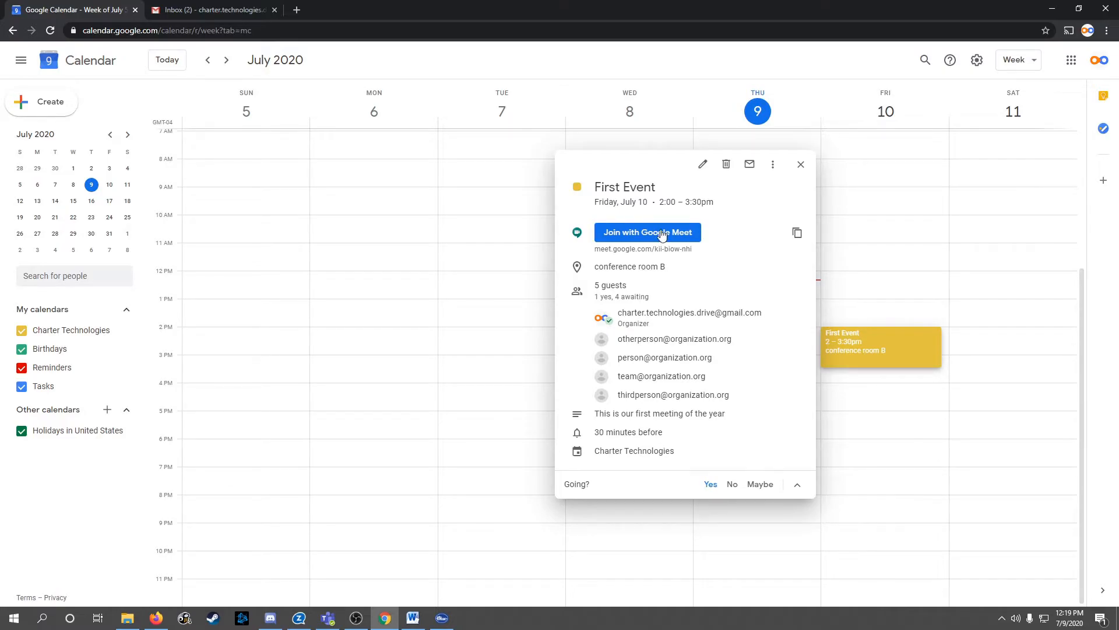
click(703, 166)
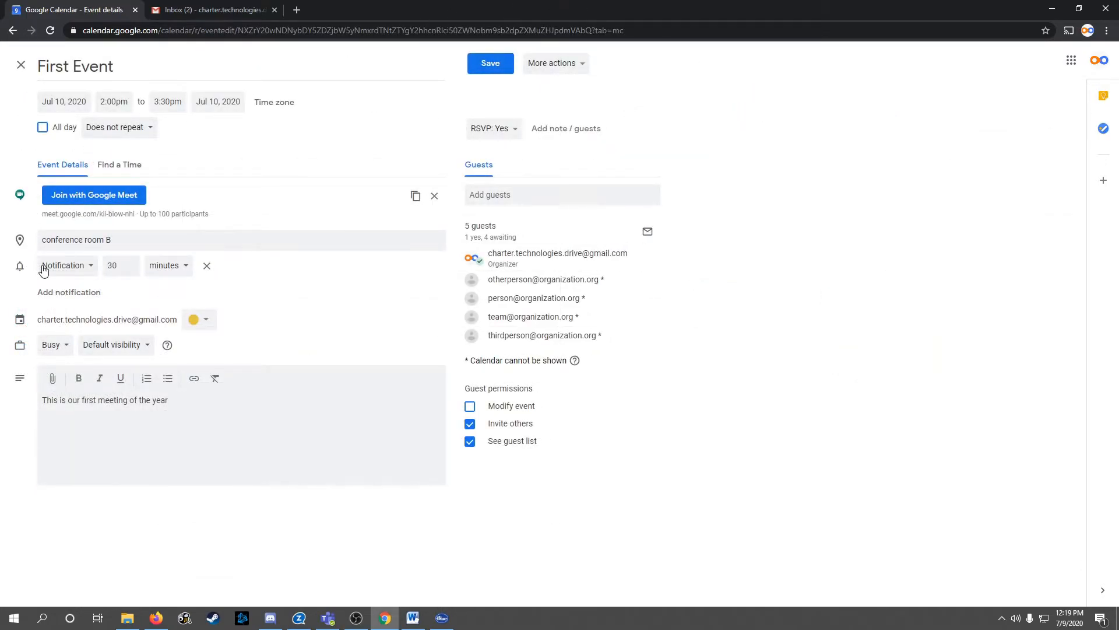
click(182, 272)
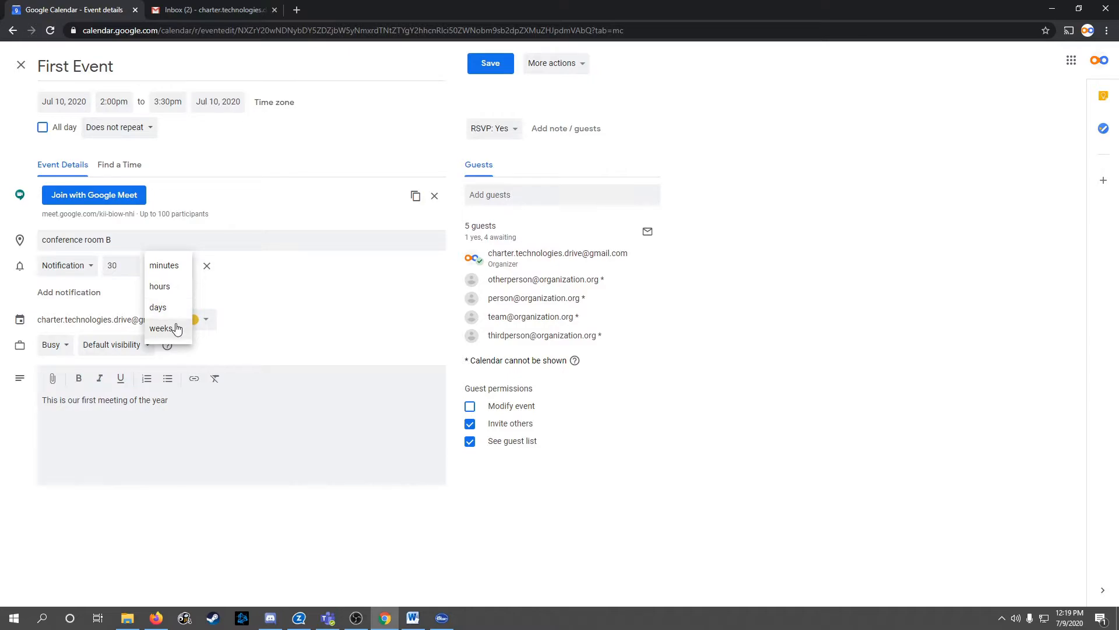
Replace First Event's 30-minute reminder with reminders at 15, 10 and 5 minutes before
click(169, 265)
double_click(123, 266)
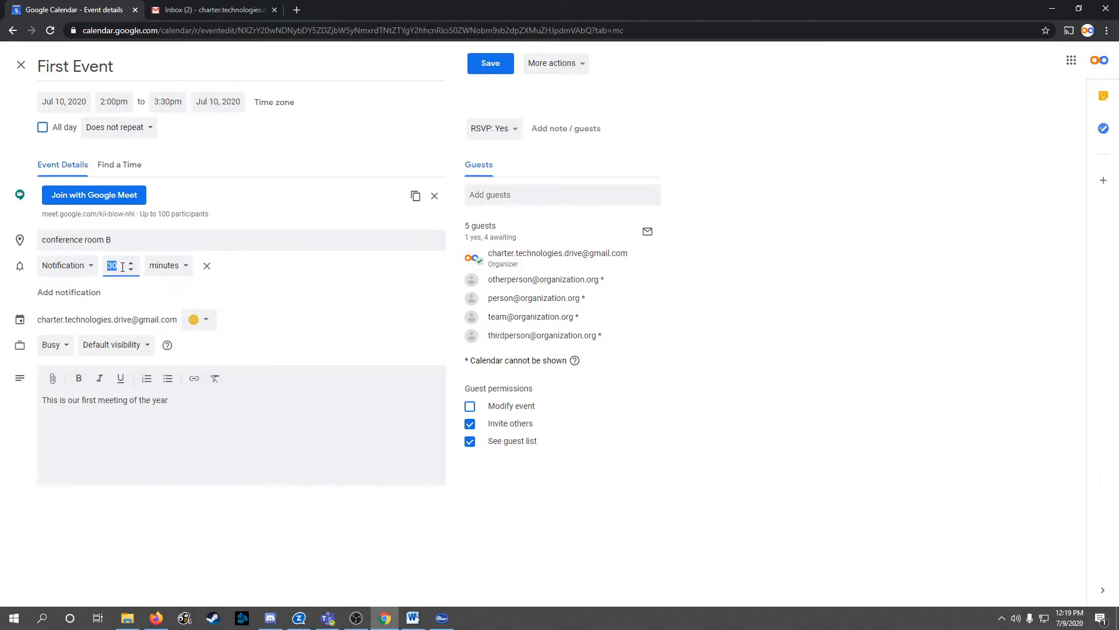
text(5)
click(285, 266)
click(75, 297)
click(66, 317)
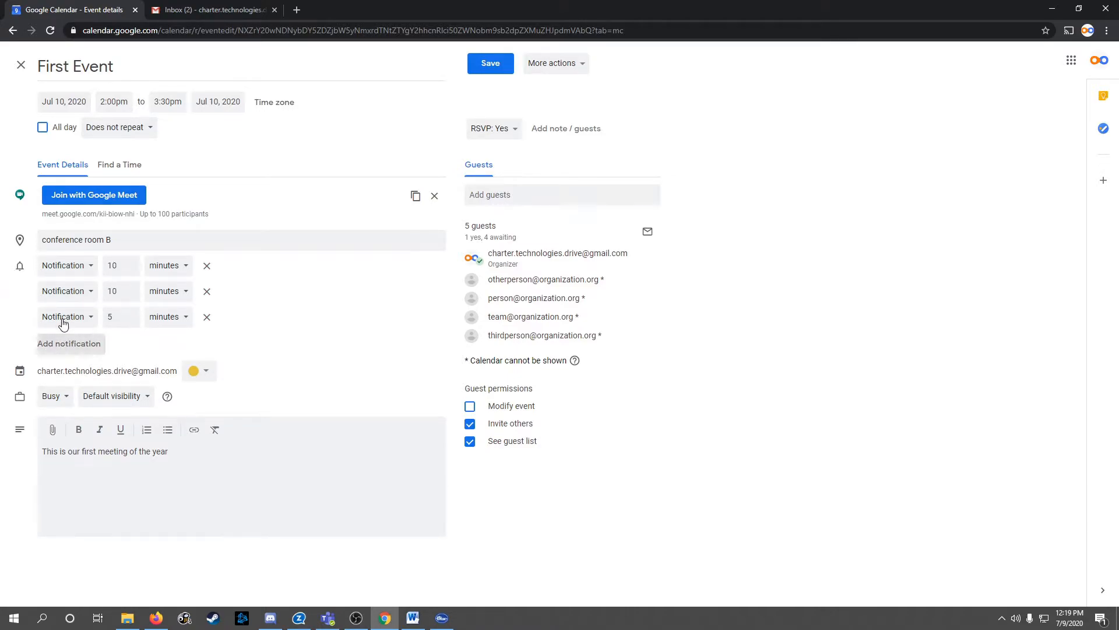
double_click(119, 269)
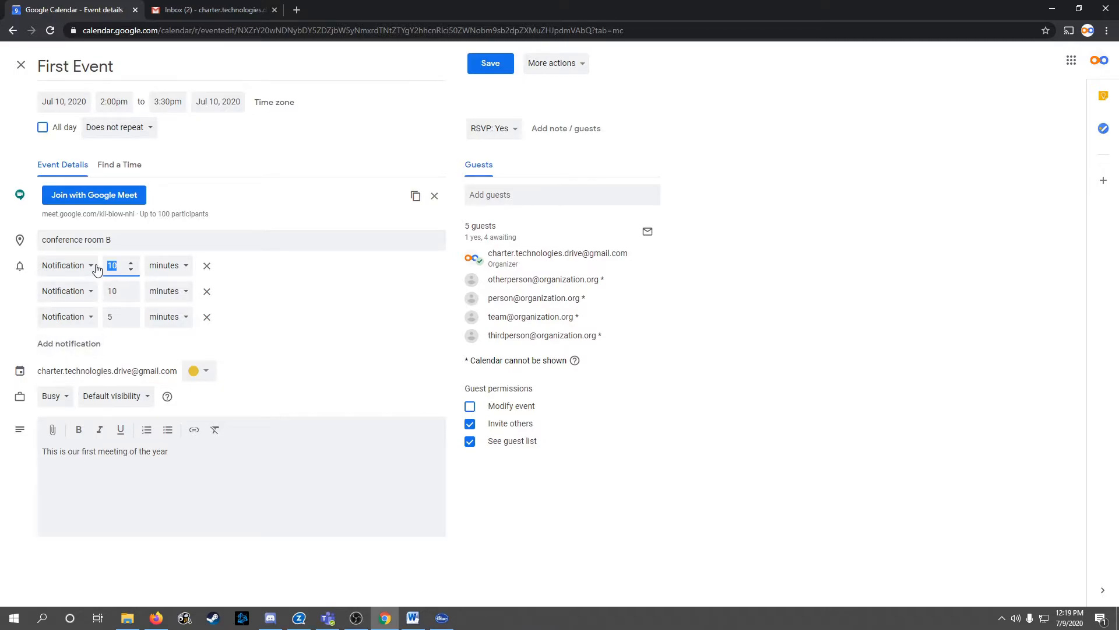
text(15)
Colour First Event Flamingo and save the edited event
click(206, 376)
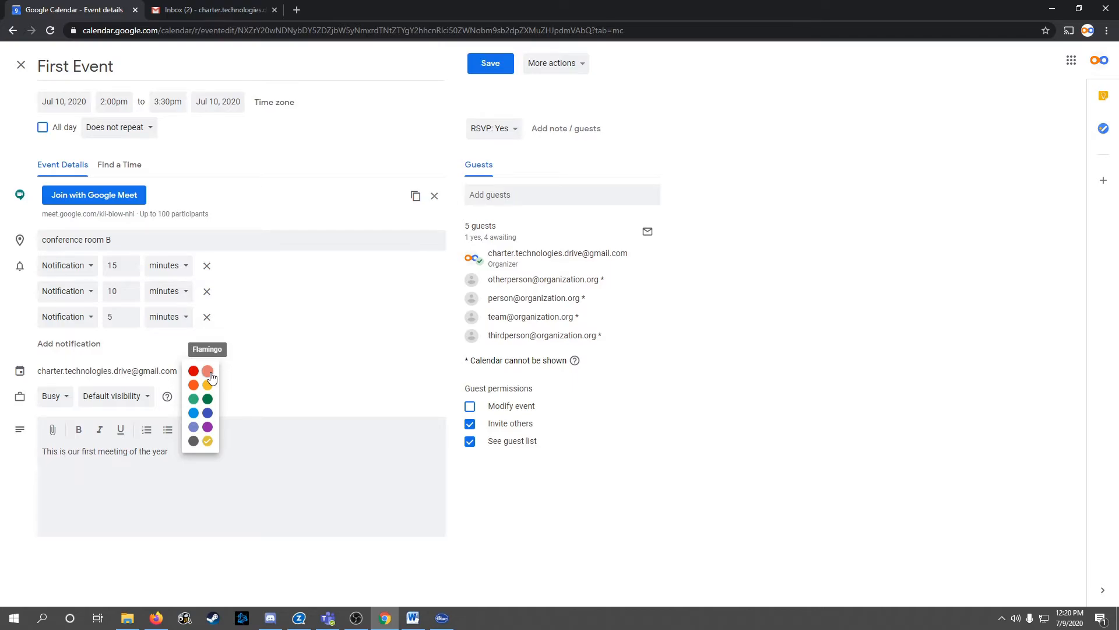
click(210, 374)
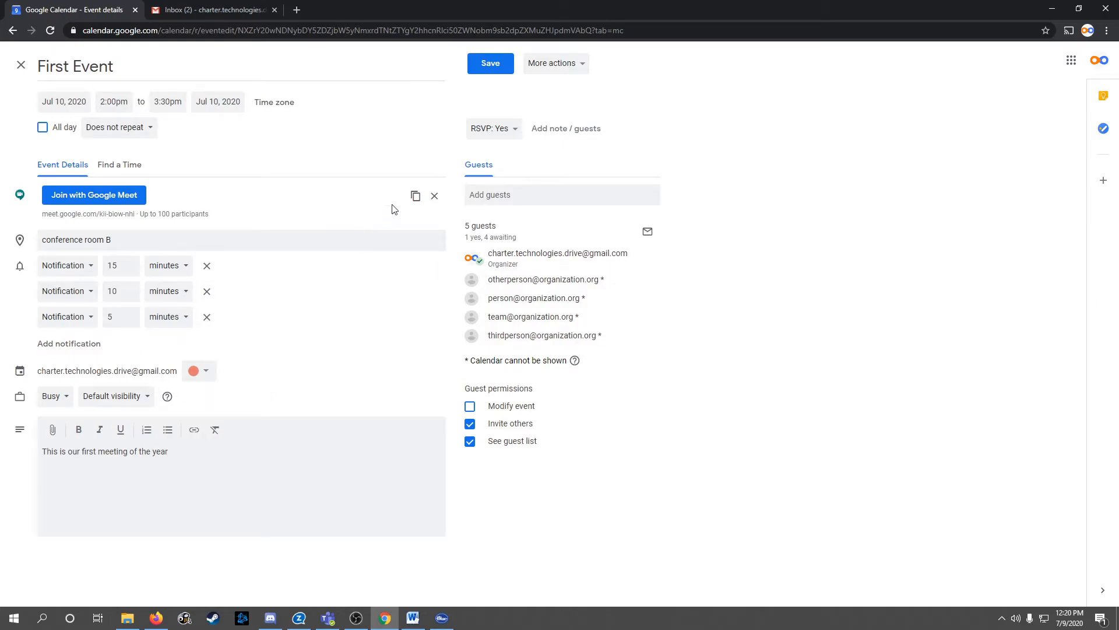
click(490, 63)
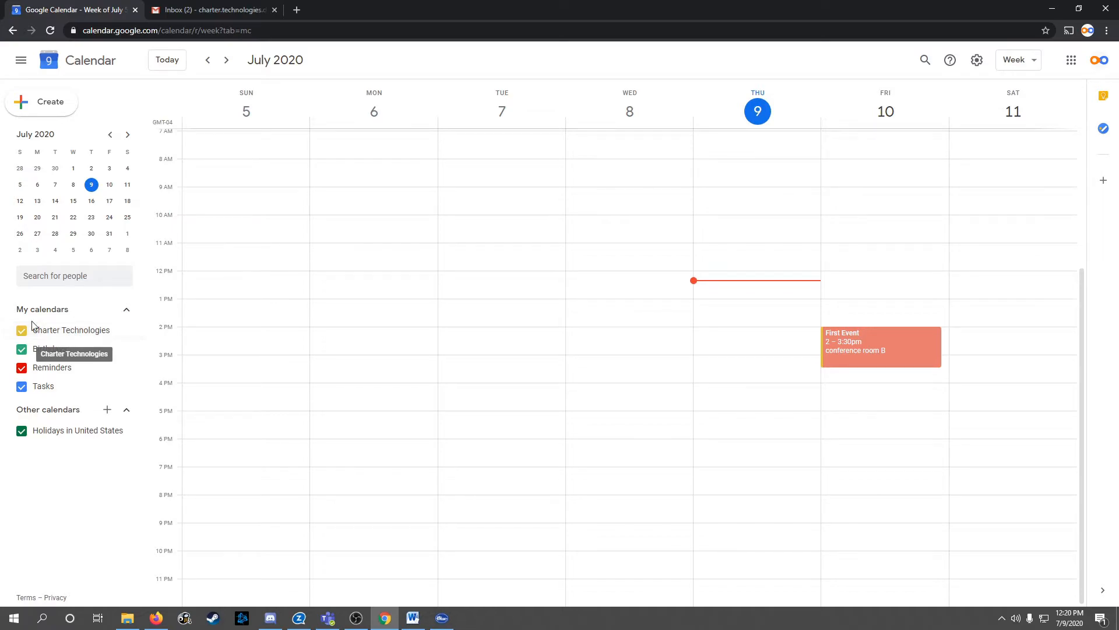
Hide and reshow Charter Technologies events, then draft a Friday event from 4:30 to 5:00pm
click(21, 335)
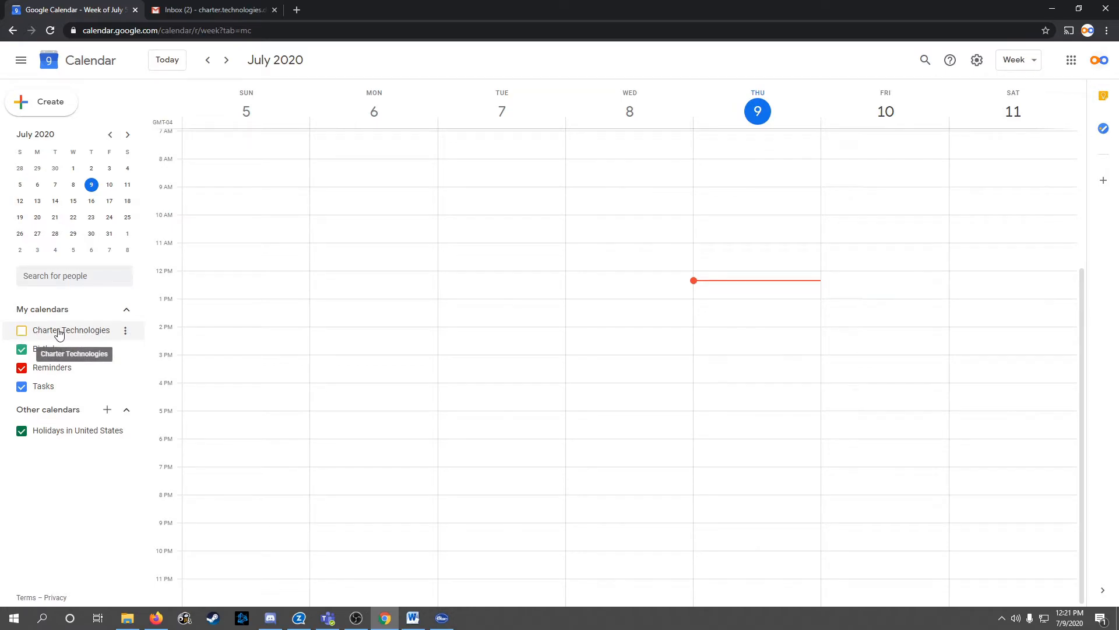
click(22, 332)
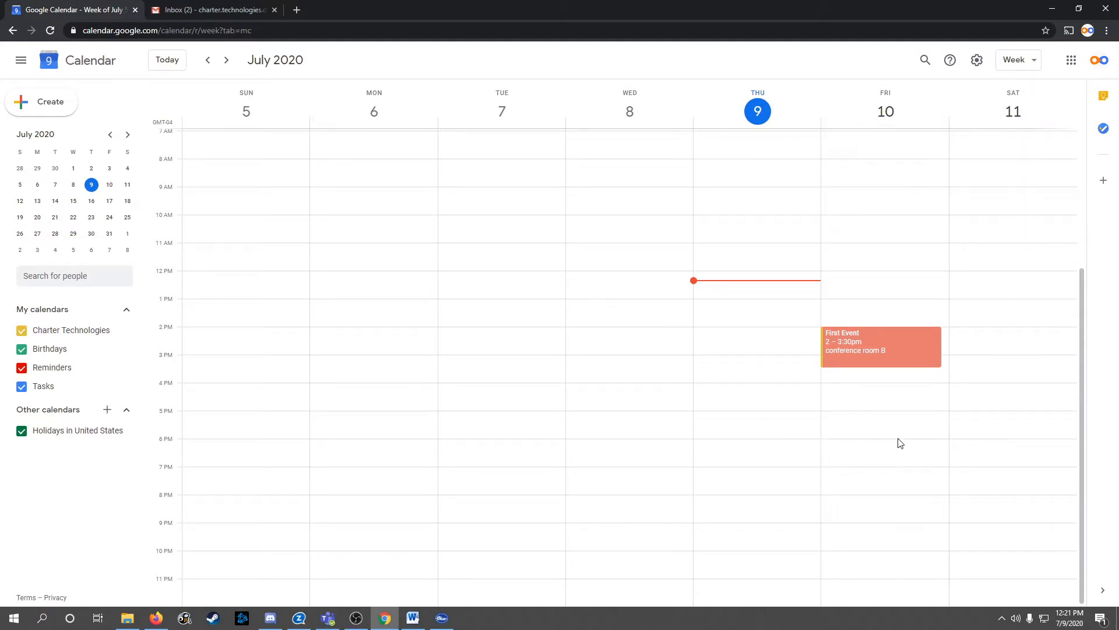
click(880, 408)
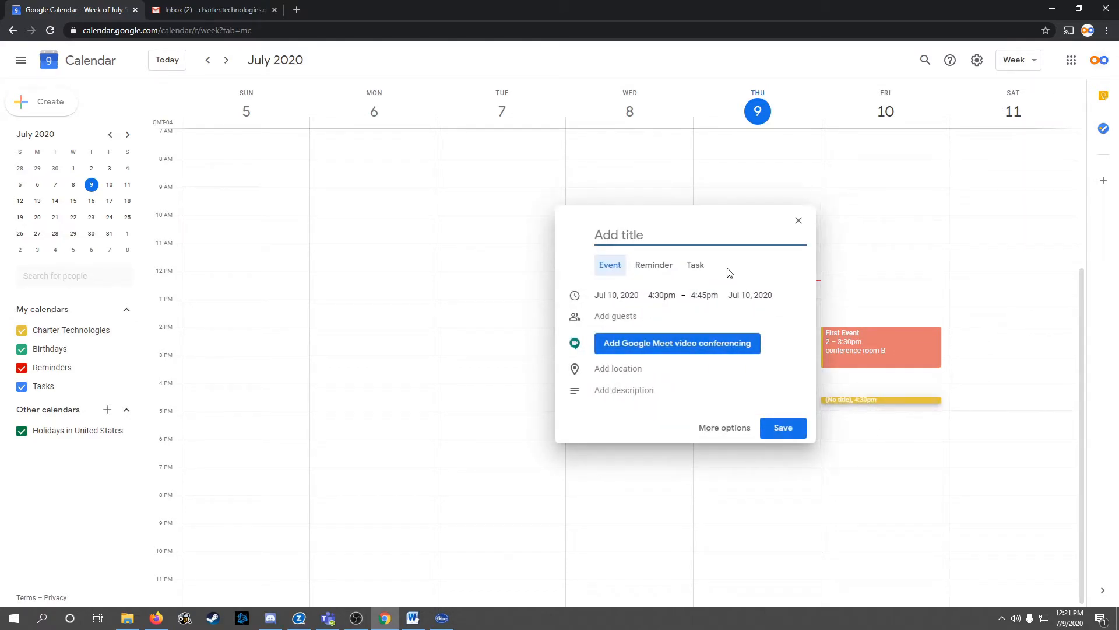
click(704, 295)
click(725, 371)
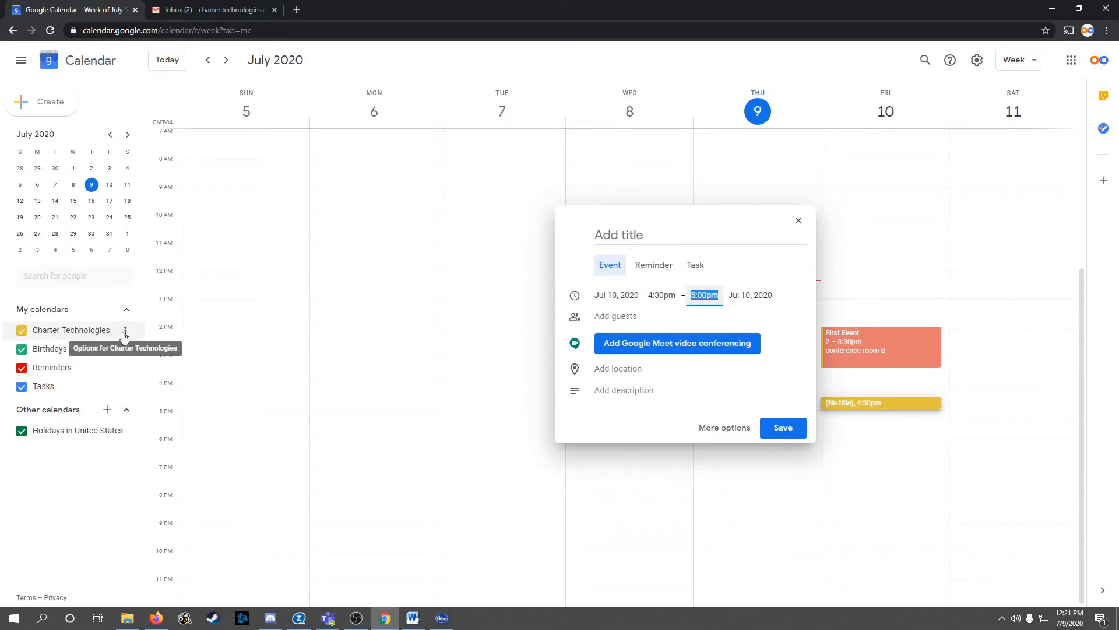
Colour the Charter Technologies calendar Basil green and start an event in Friday's 5pm slot
click(124, 332)
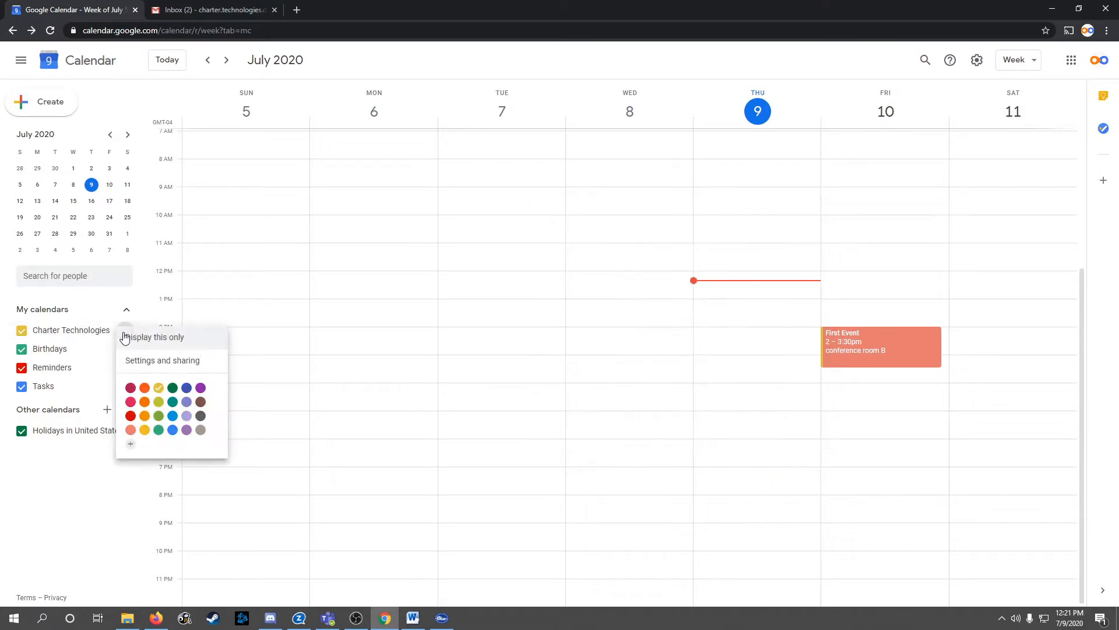
click(173, 387)
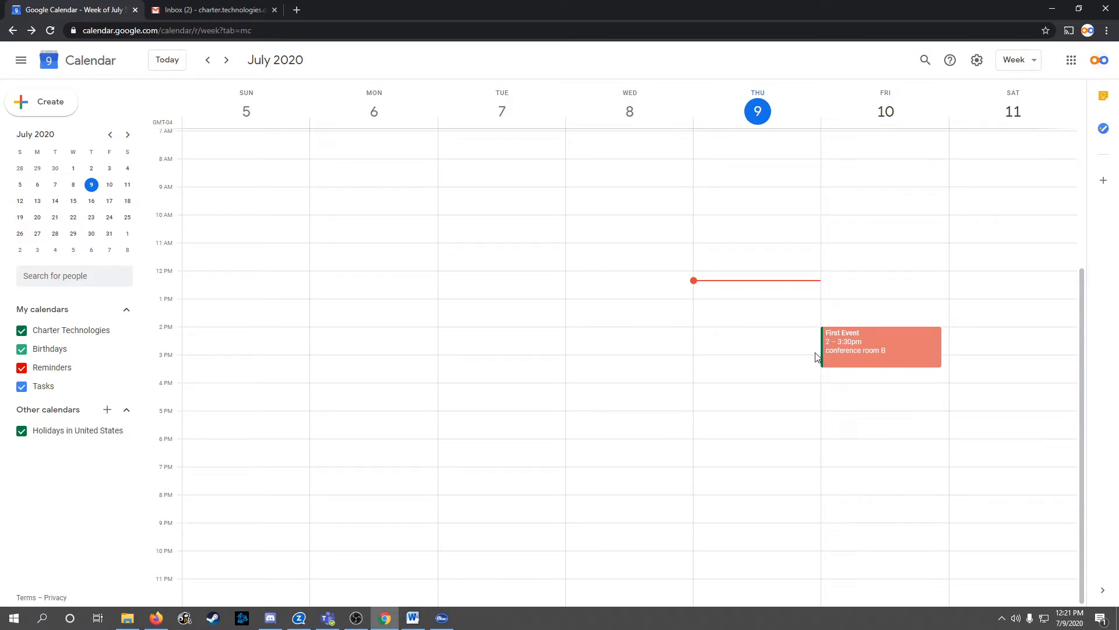
click(870, 423)
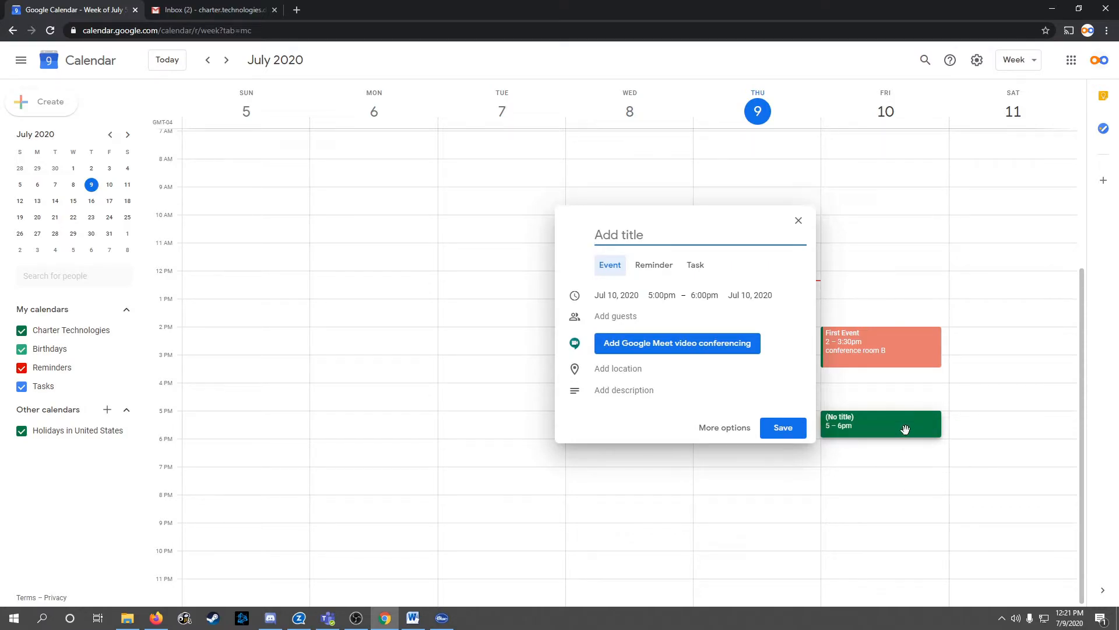
Save the untitled Friday 5–6pm event, then delete it and send guests the cancellation
click(782, 428)
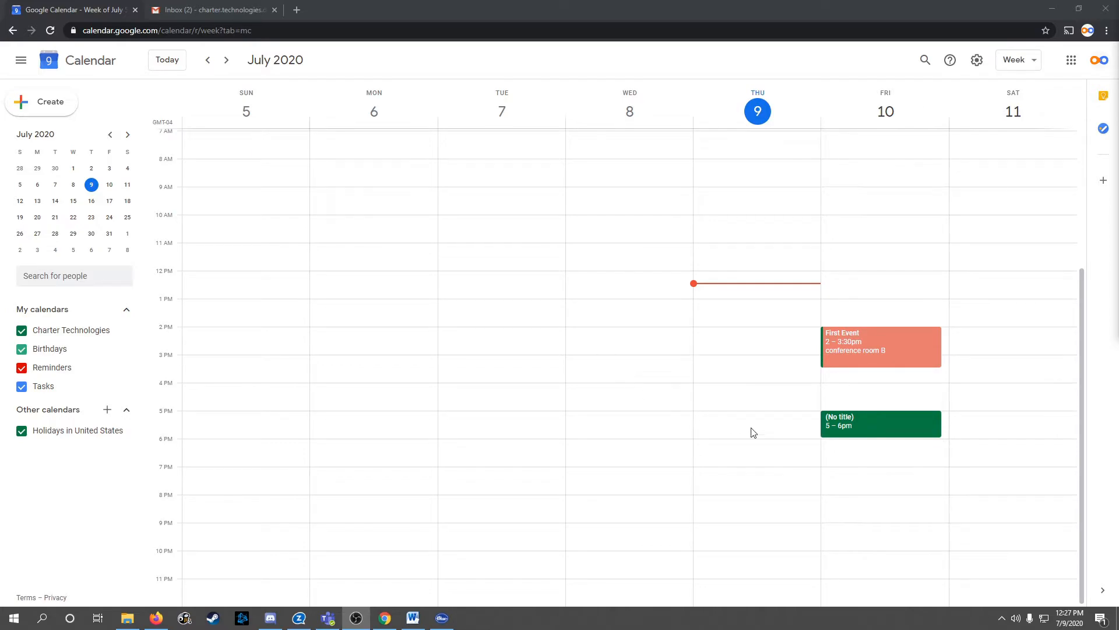
click(897, 426)
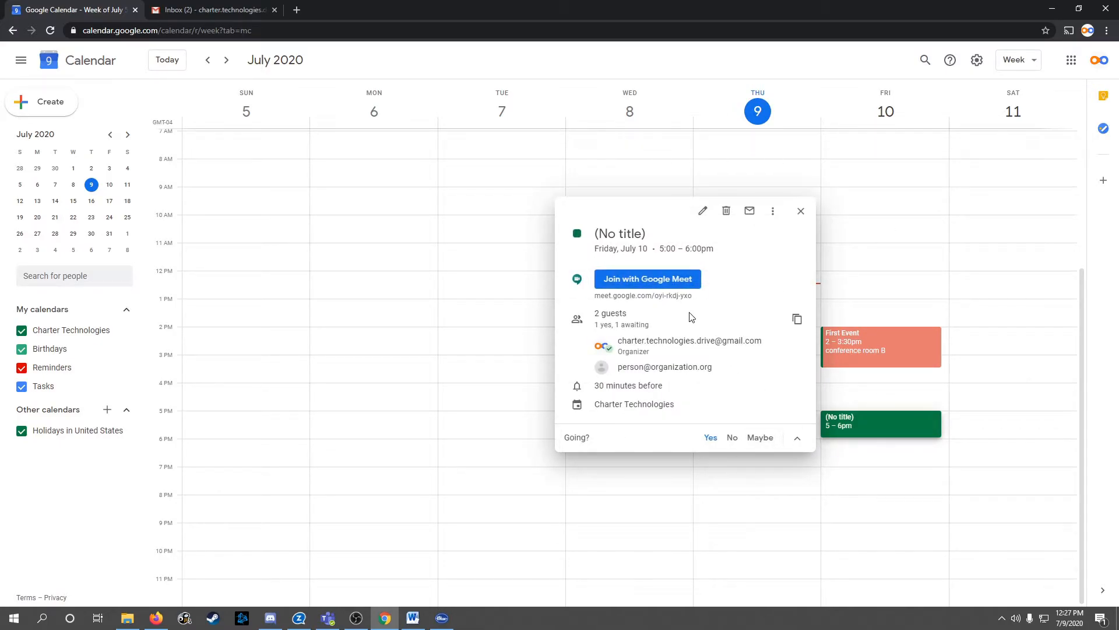
click(726, 212)
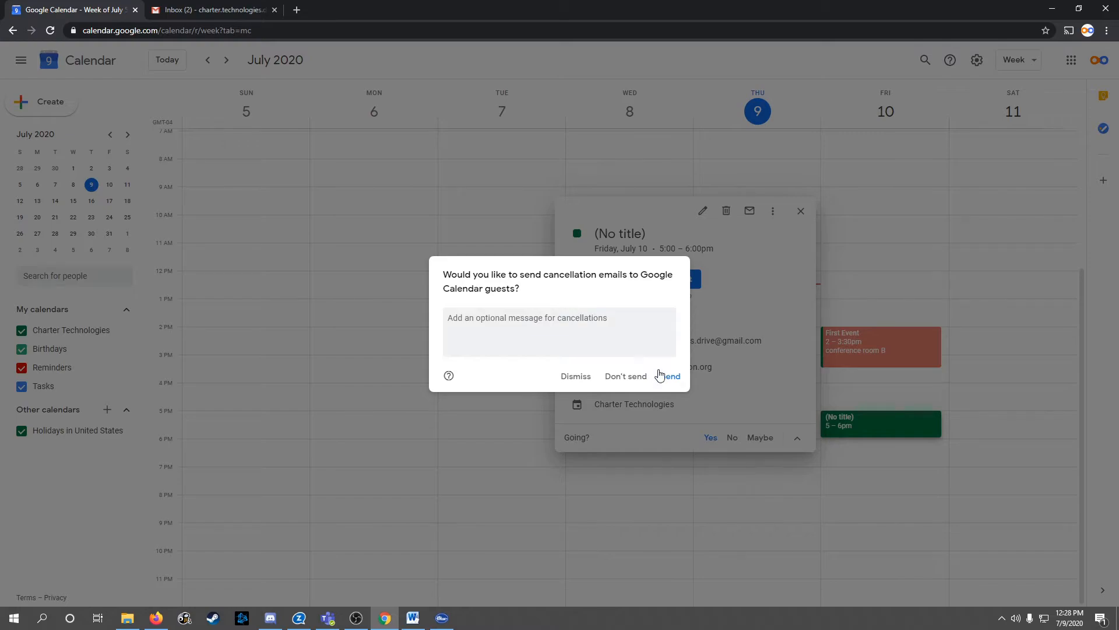
click(670, 376)
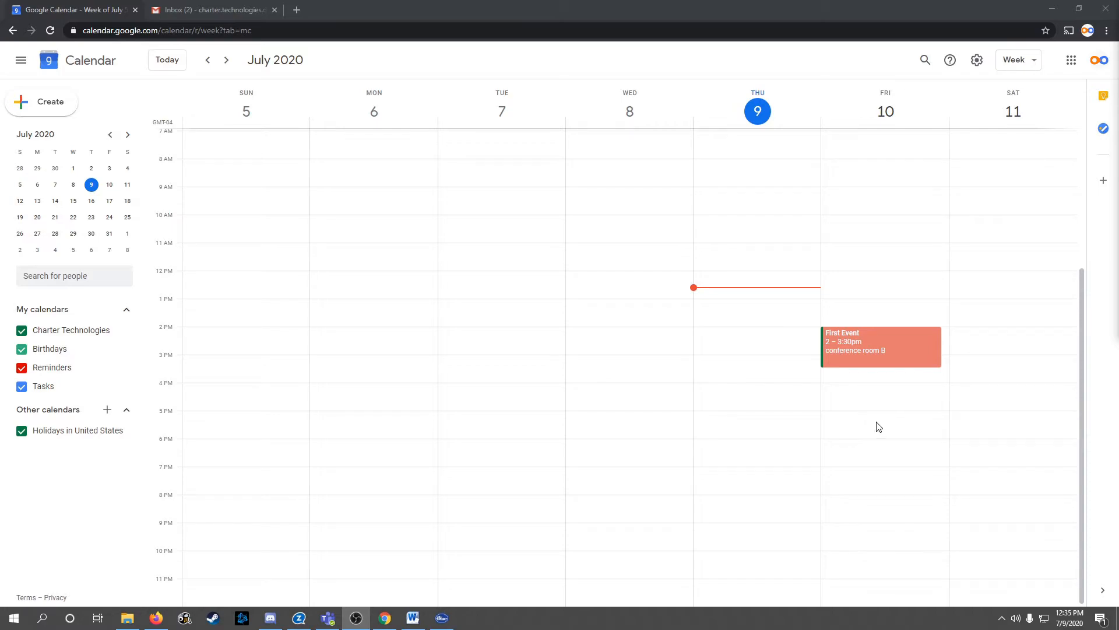
Duplicate First Event through the more-actions menu in its popup
click(897, 339)
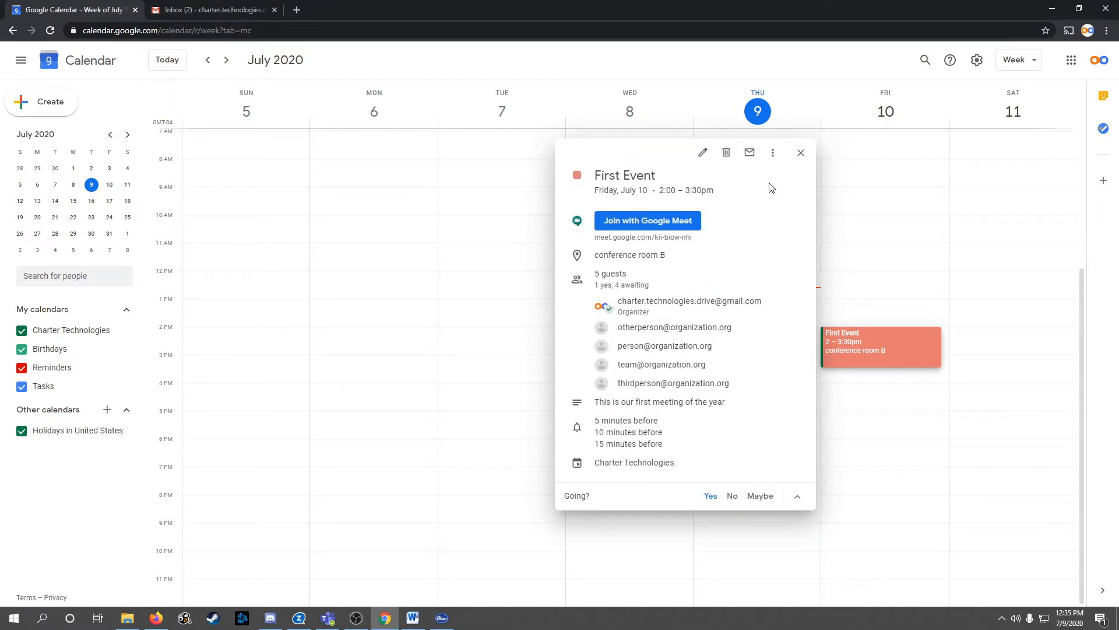
click(774, 154)
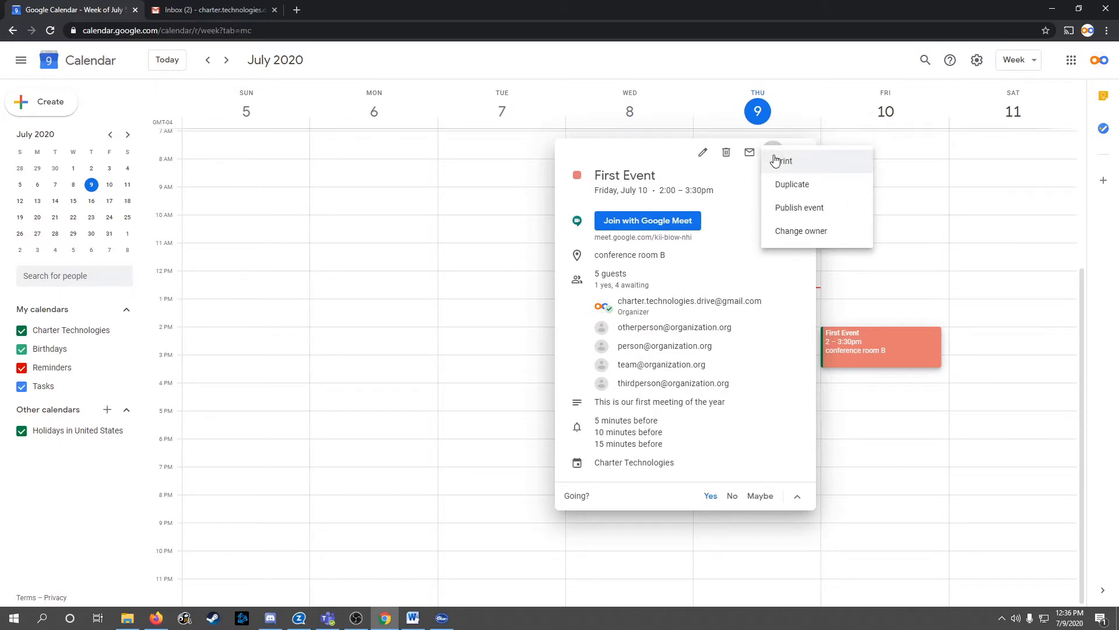
click(809, 185)
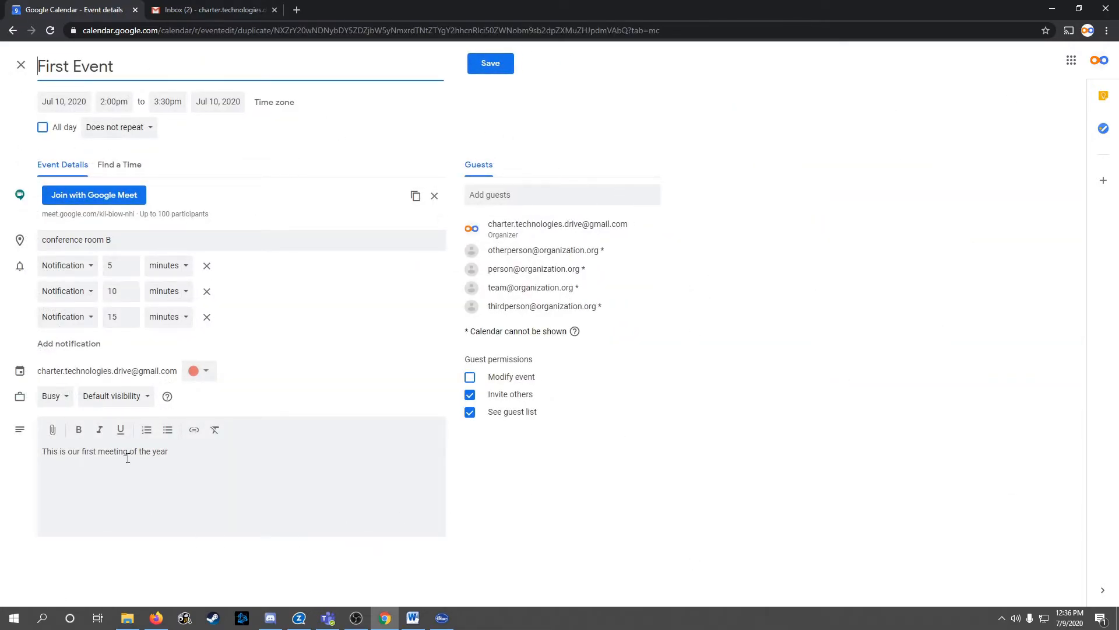
Start the First Event copy at 5:00pm on Jul 10, save it and send guest invitations
click(117, 102)
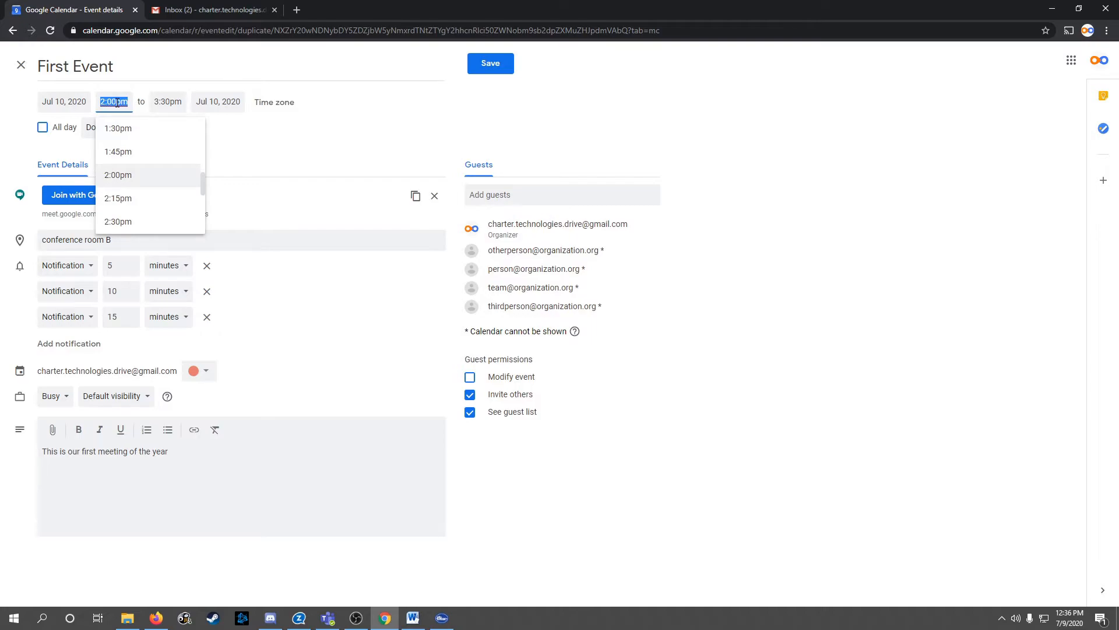
text(5)
click(121, 175)
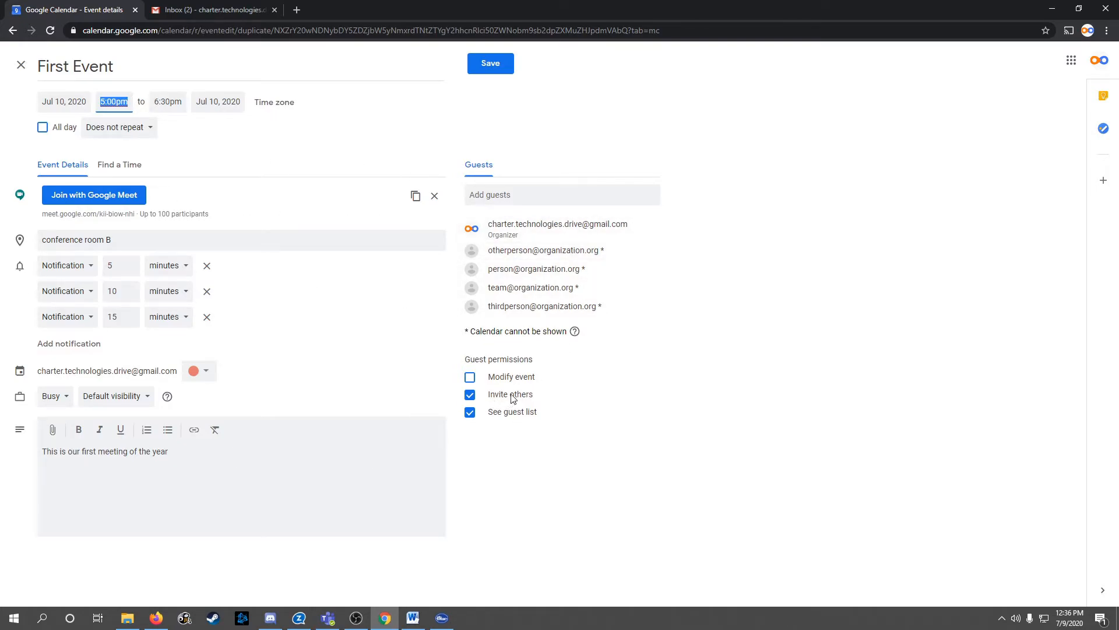
click(492, 64)
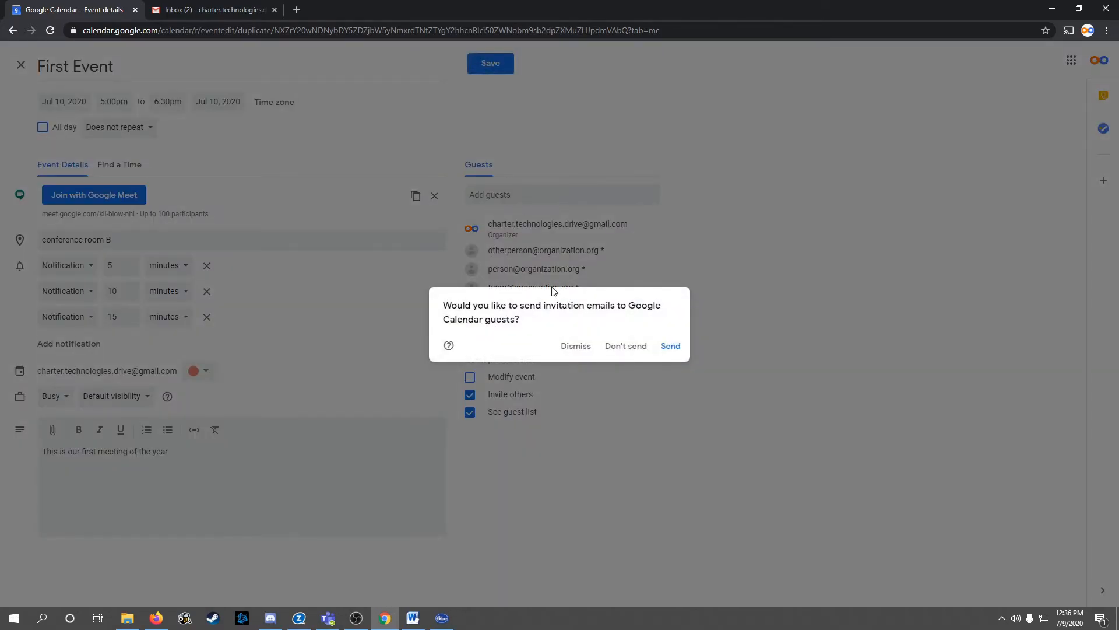
click(675, 349)
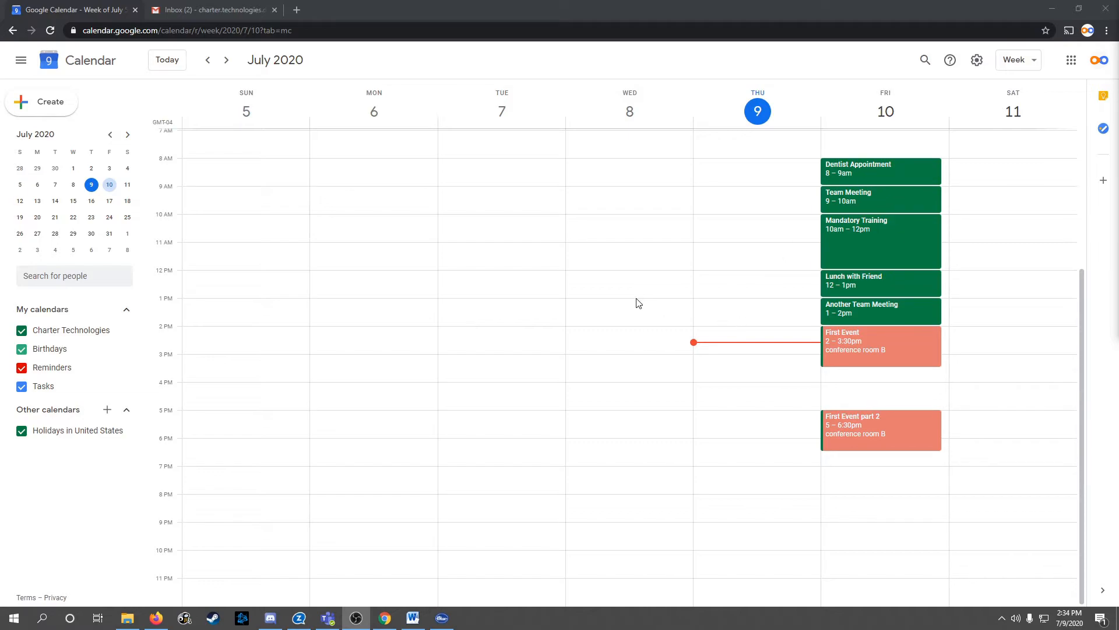
Open the add-calendar choices beside Other calendars
click(108, 411)
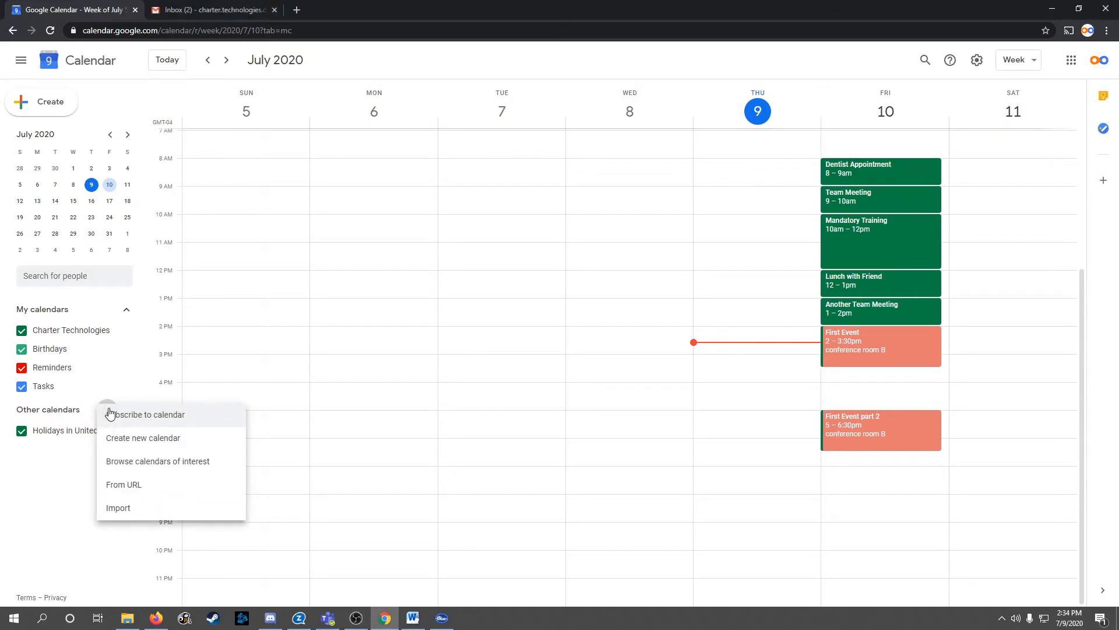
Create a new calendar named 'Personal' and go back to the July 5–11 week view
click(147, 444)
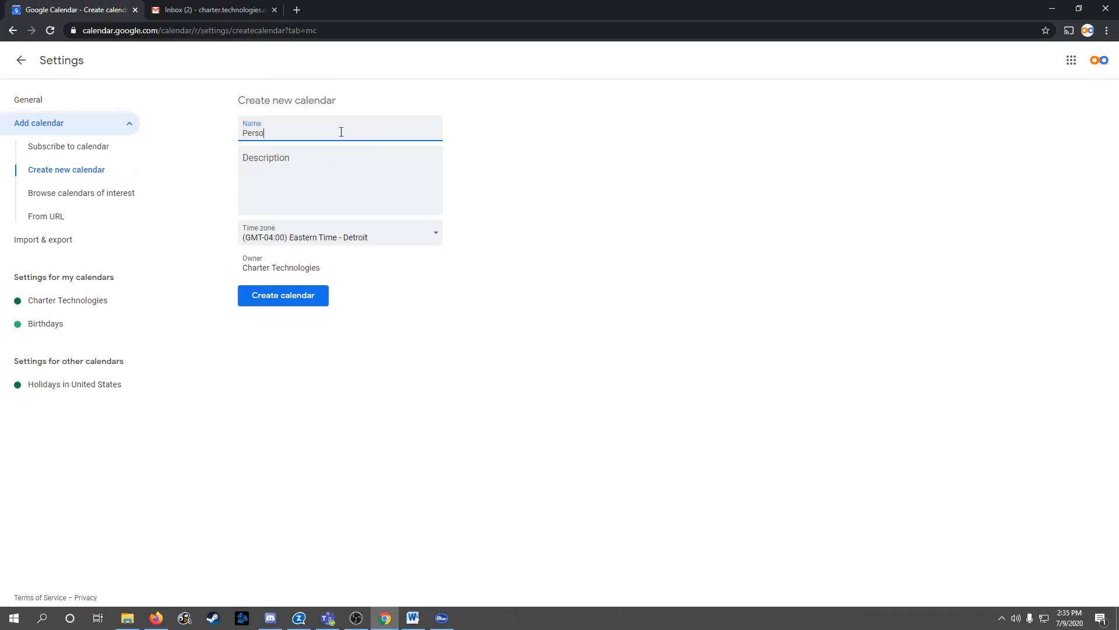
click(347, 186)
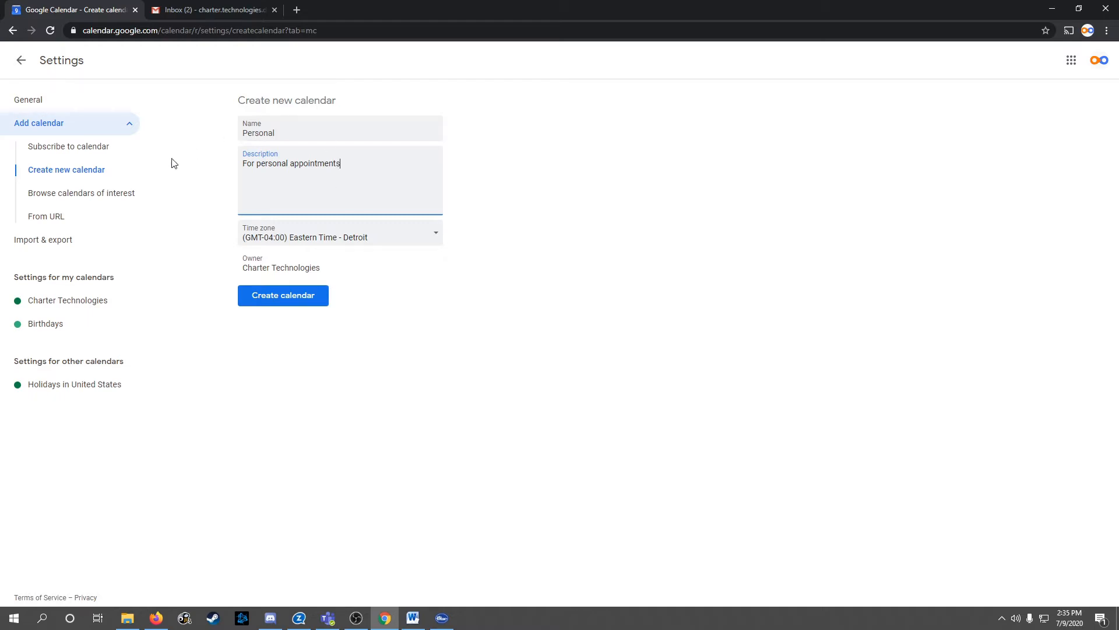
click(289, 305)
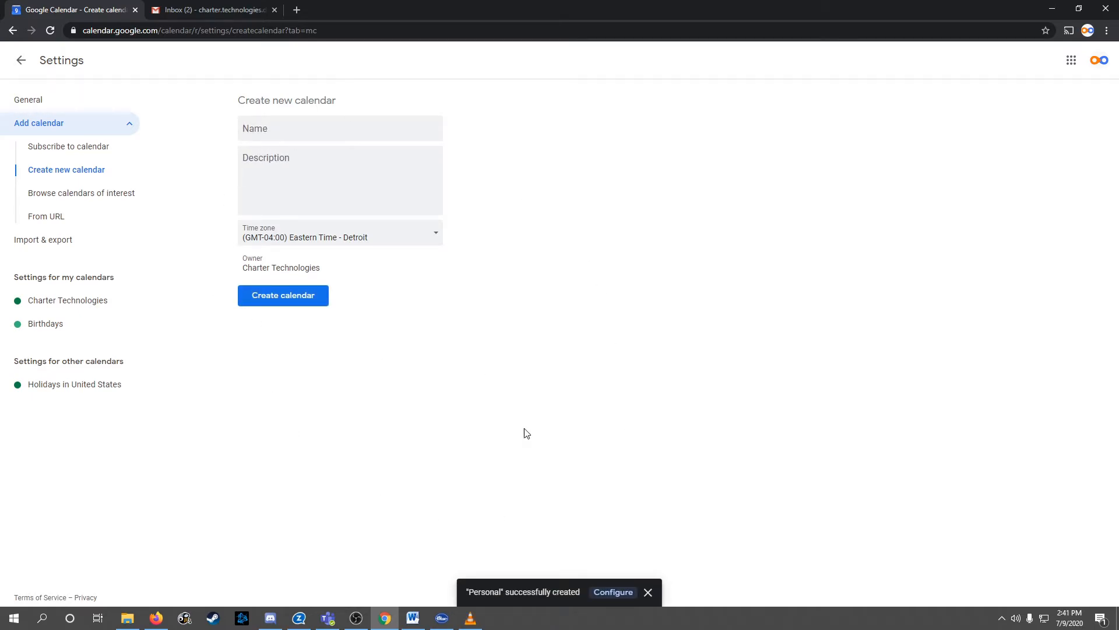
click(19, 69)
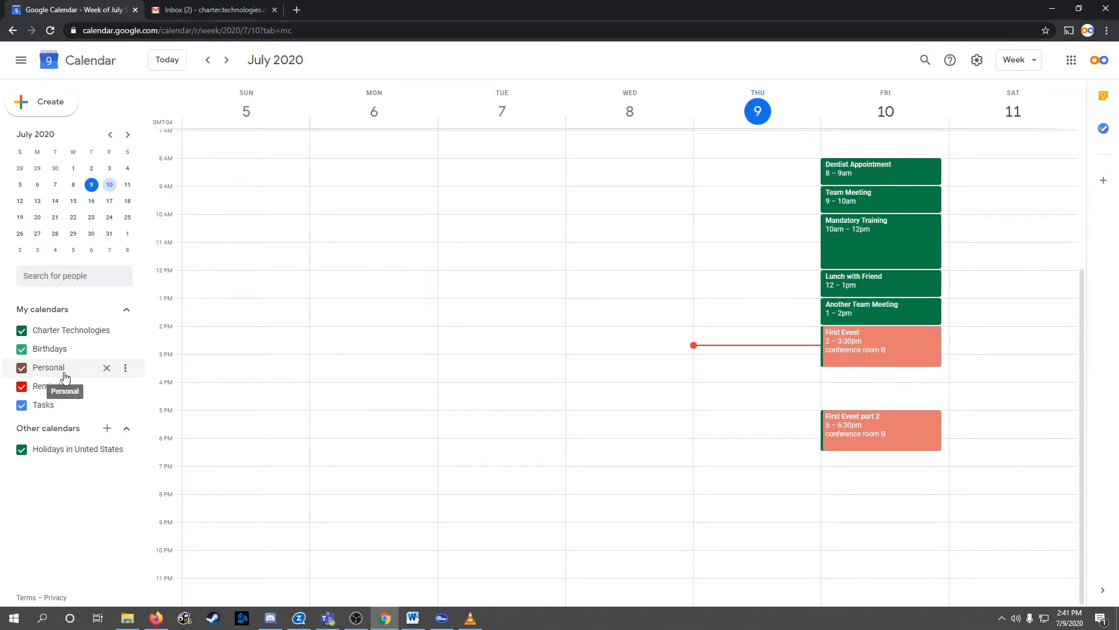
Give the Personal calendar the Grape purple colour and draft a Wednesday 3 PM event
click(125, 372)
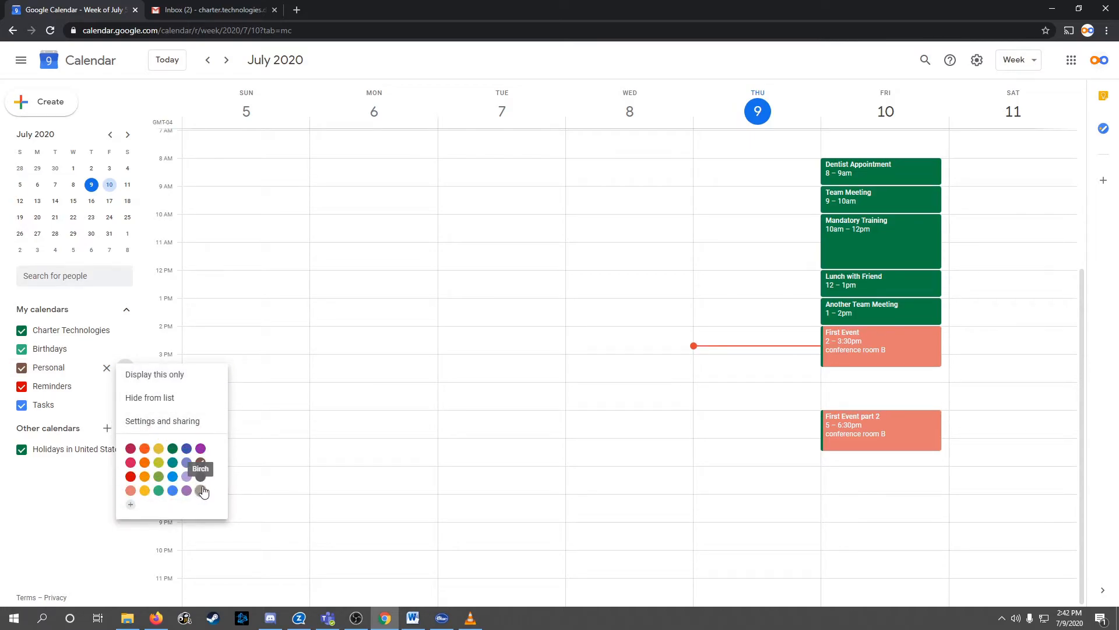
click(200, 449)
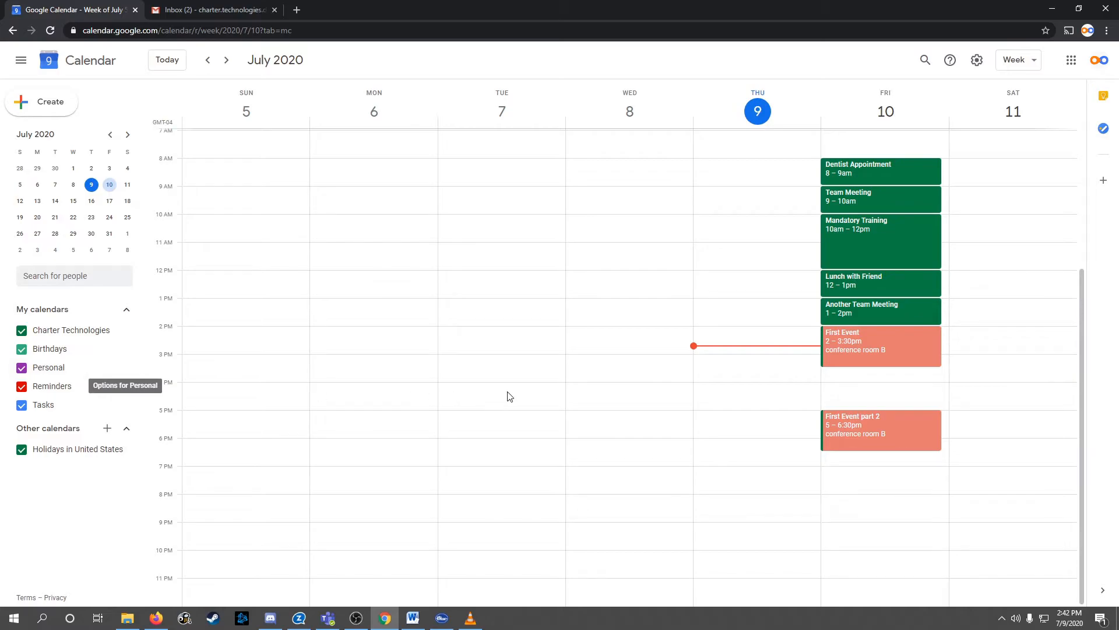
click(613, 368)
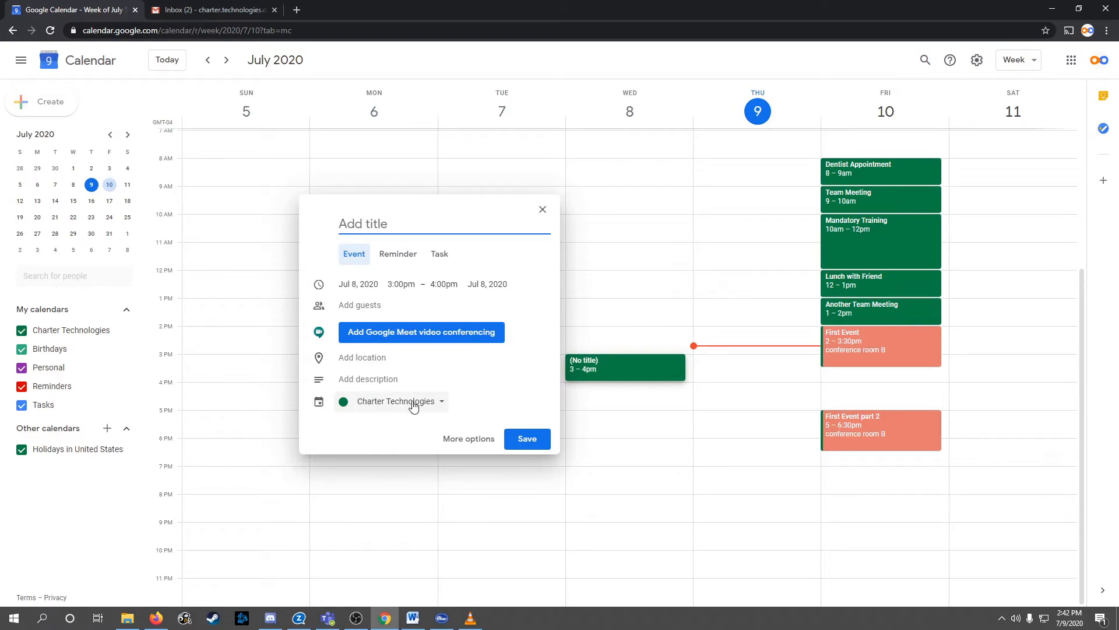
Assign the Wednesday July 8, 3–4pm event to the Personal calendar and save it
click(443, 407)
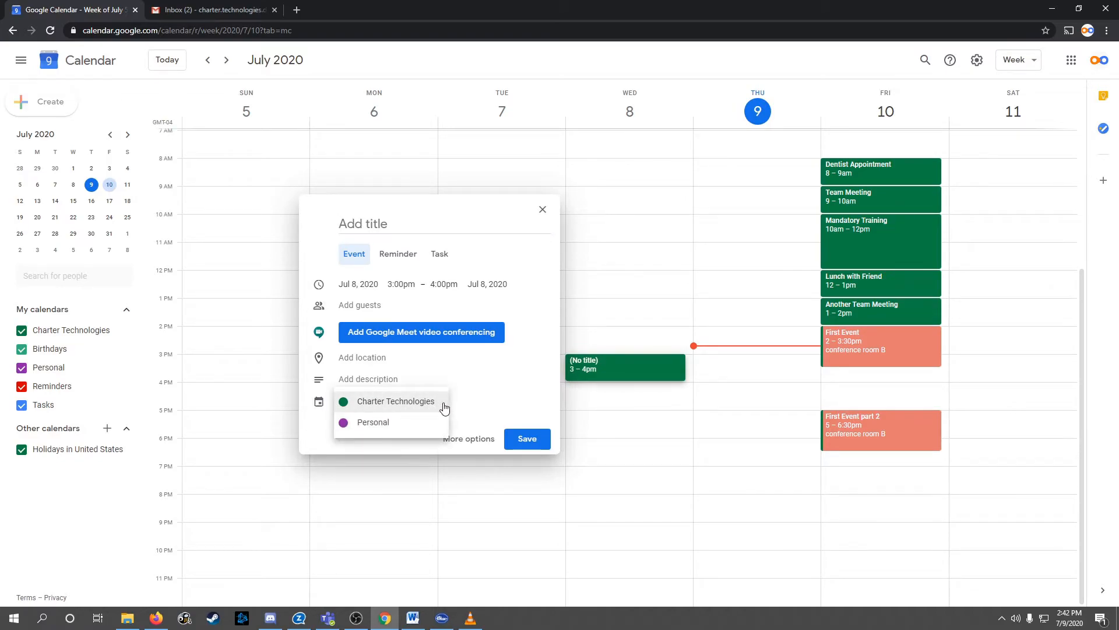
click(371, 423)
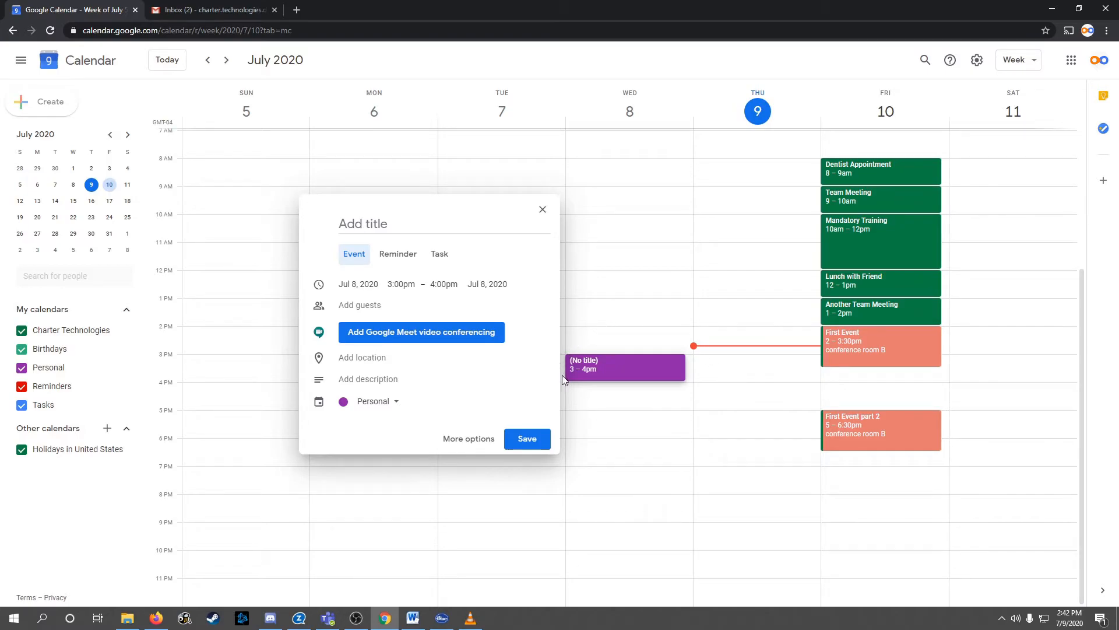
click(536, 446)
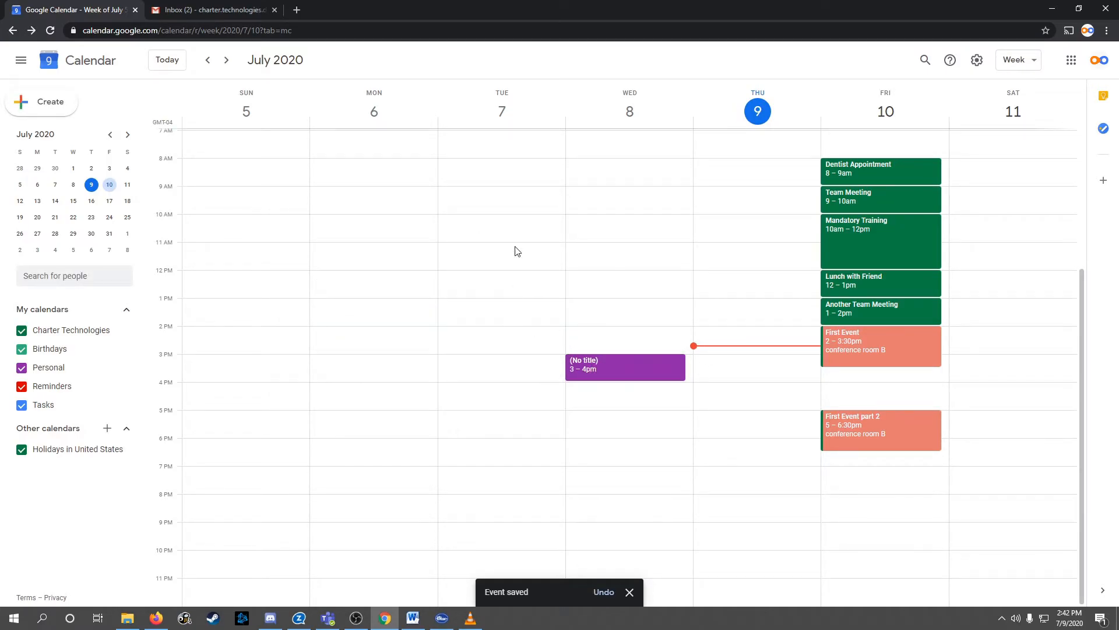
click(910, 169)
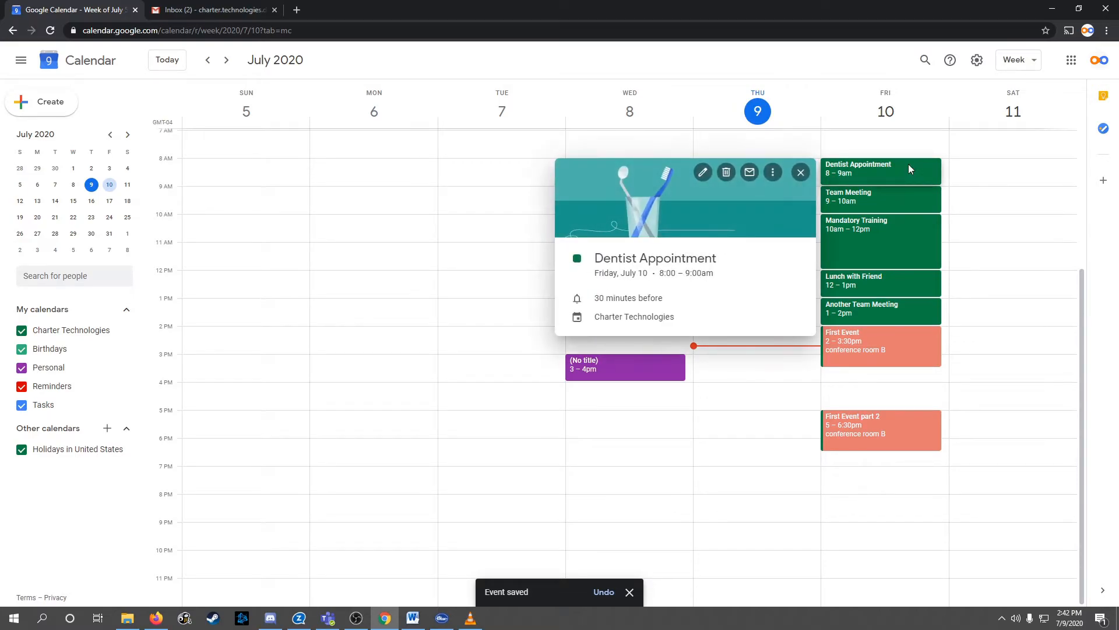
Move Friday's Dentist Appointment to the Personal calendar and save it
click(703, 173)
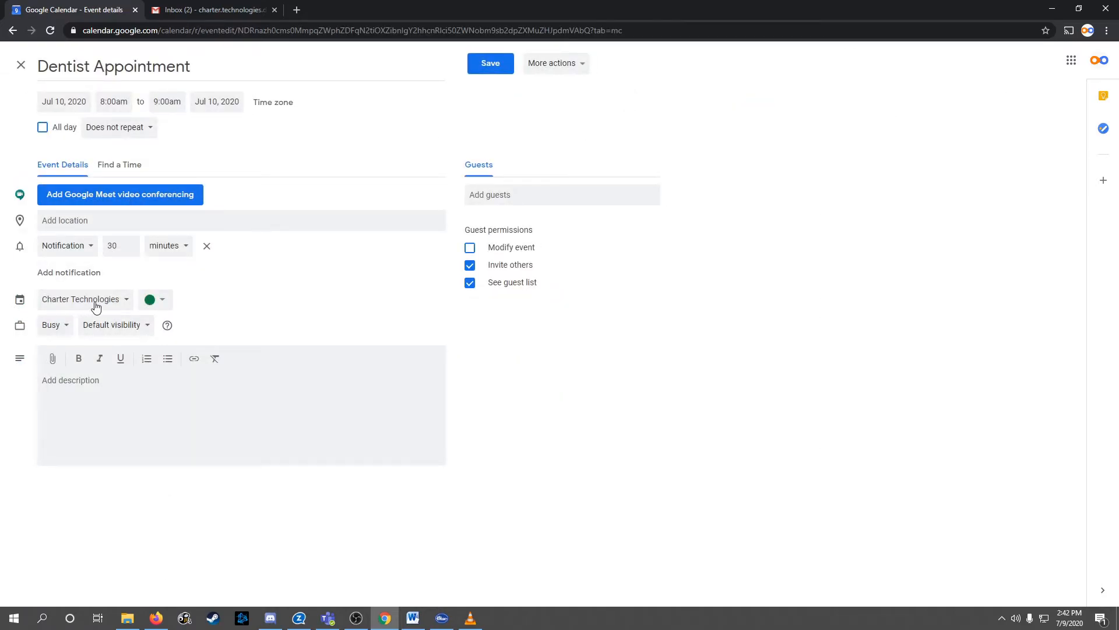
click(124, 302)
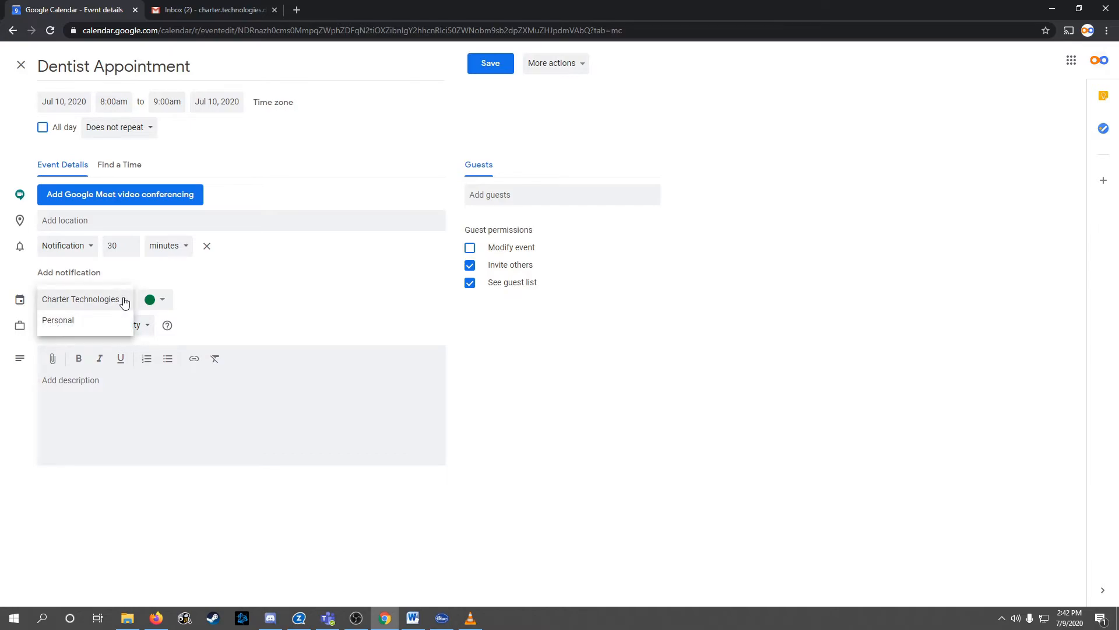
click(82, 321)
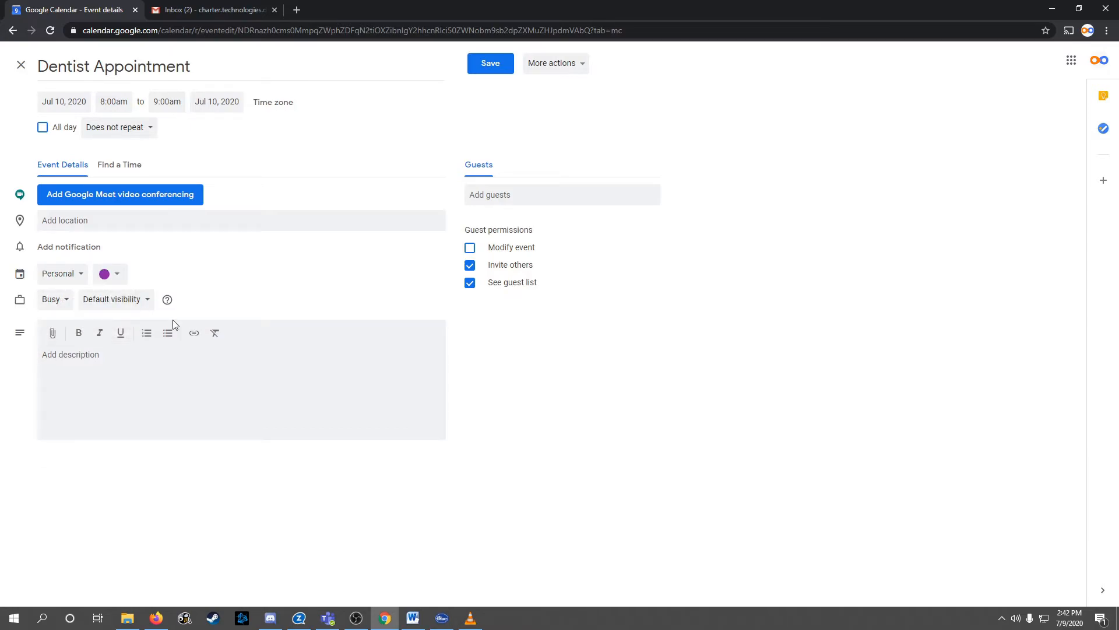
click(491, 64)
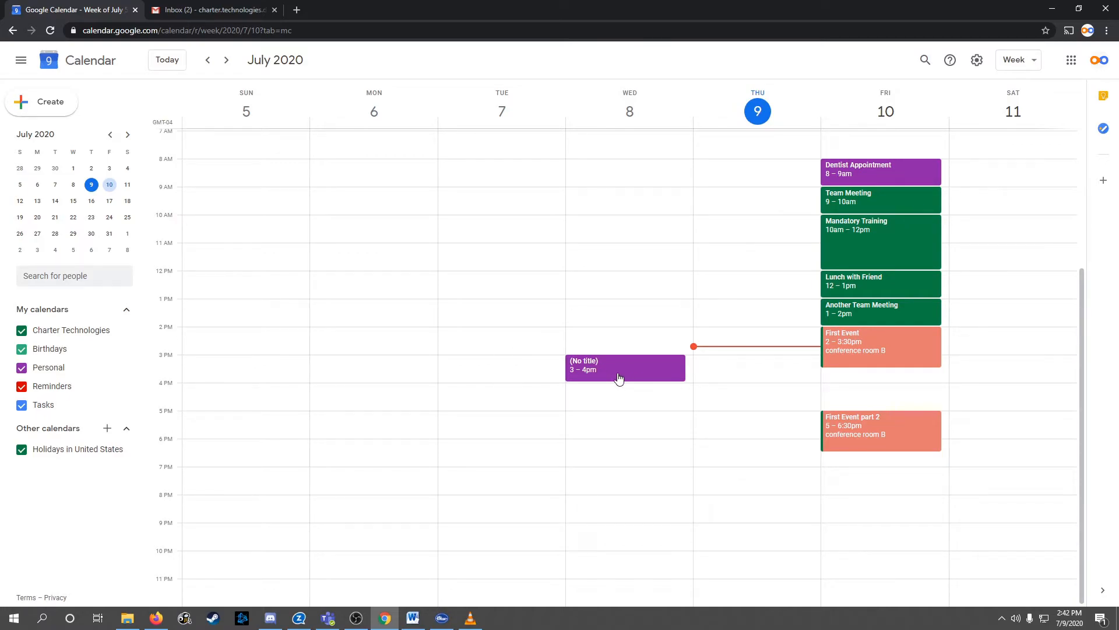
Move Lunch with Friend to the Personal calendar and save it
click(891, 286)
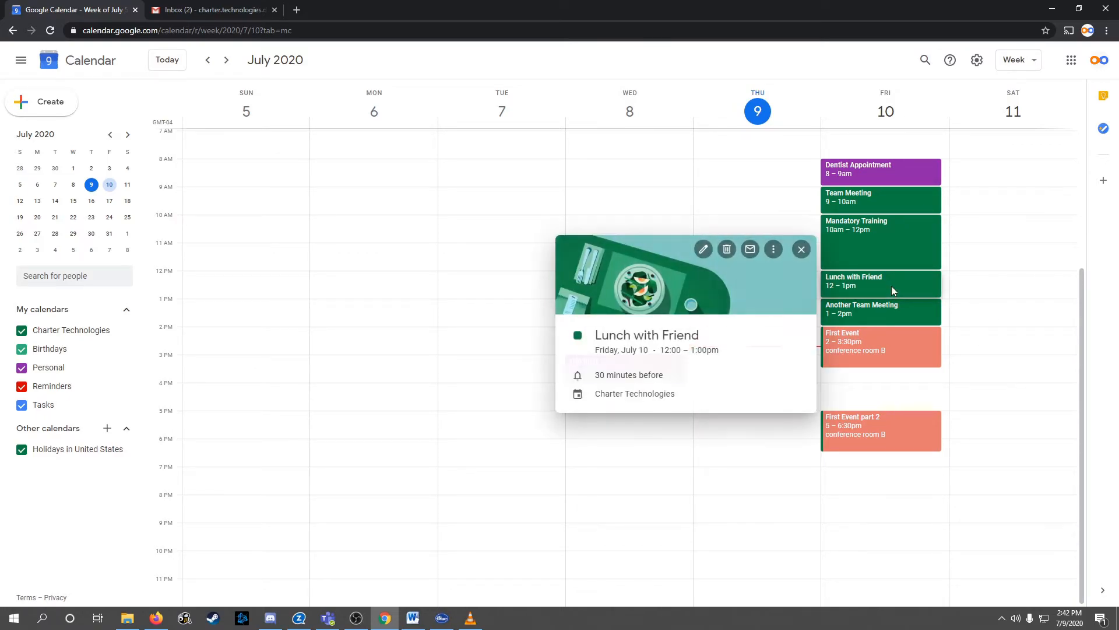
click(703, 250)
click(113, 302)
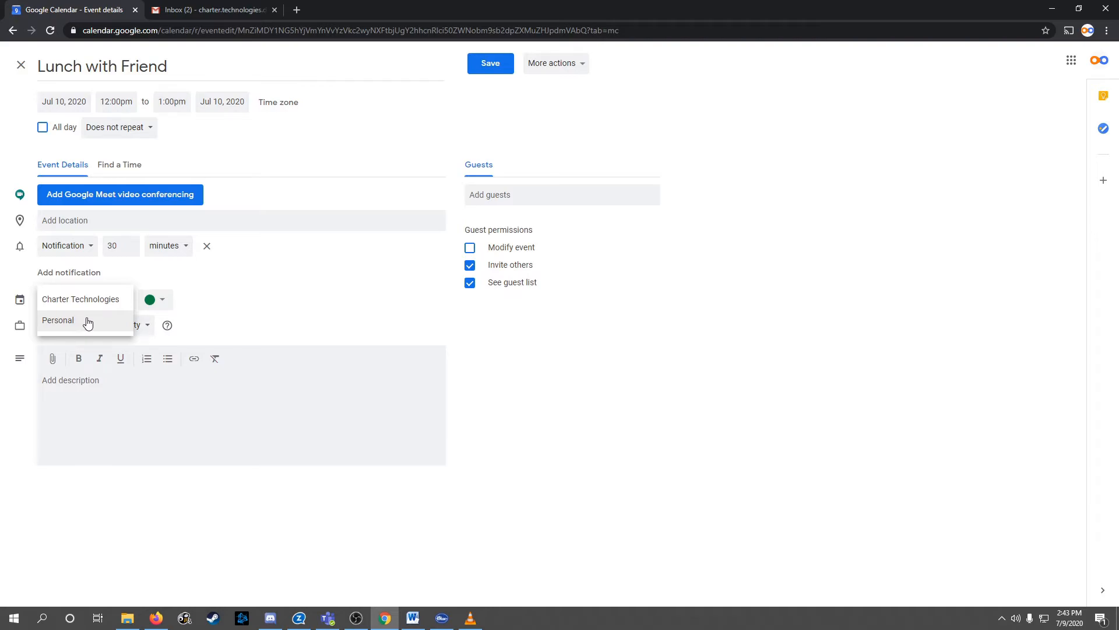
click(86, 321)
click(484, 65)
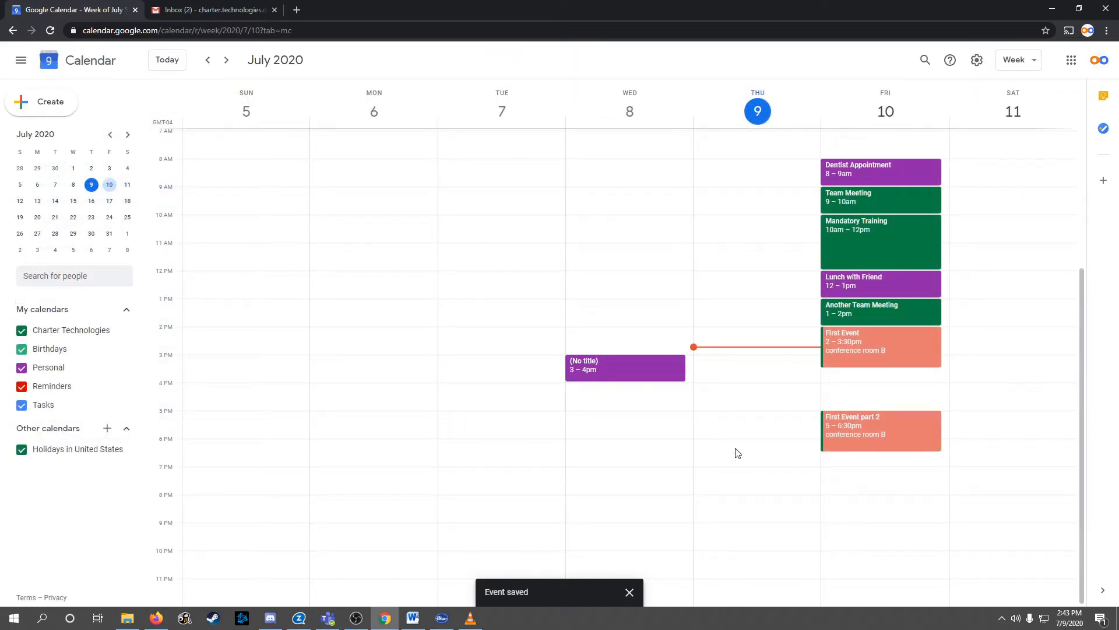
scroll(741, 448, up, 1)
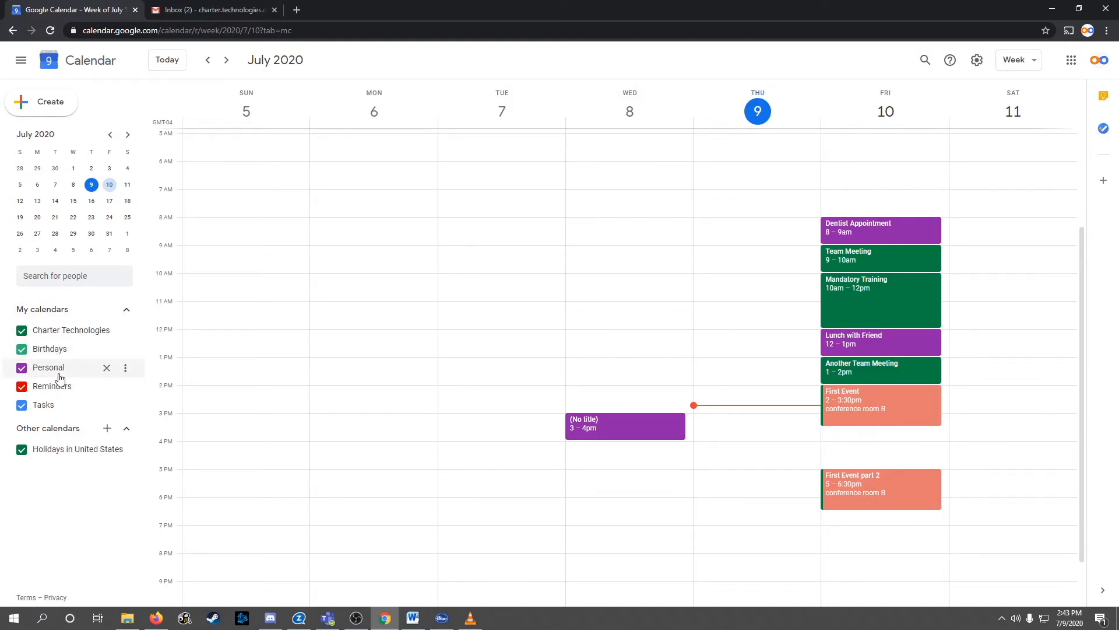
click(21, 369)
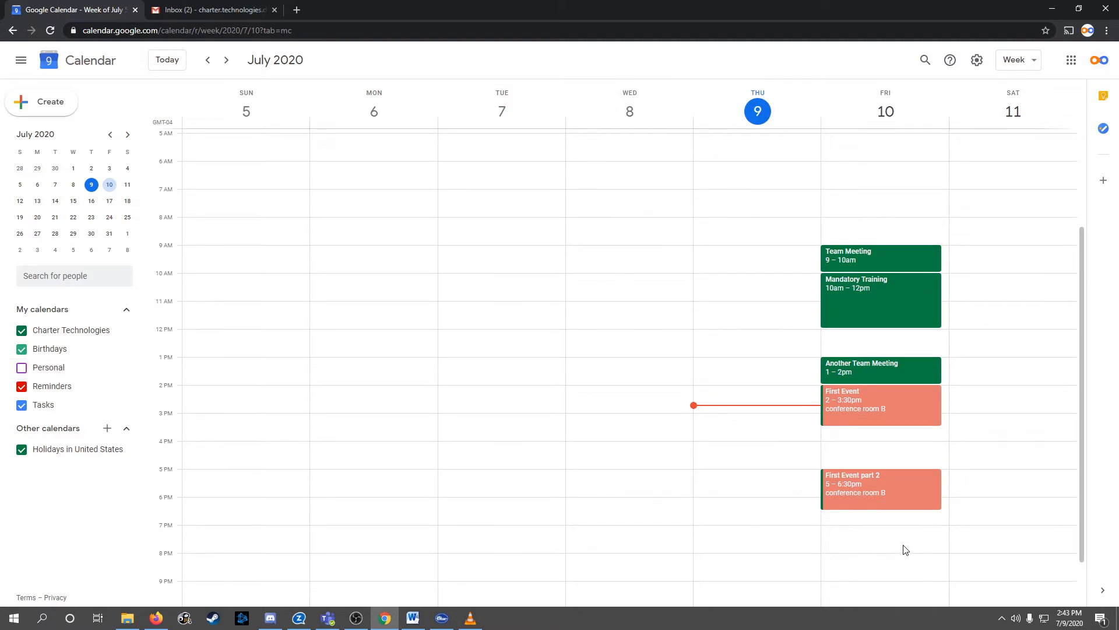
click(22, 368)
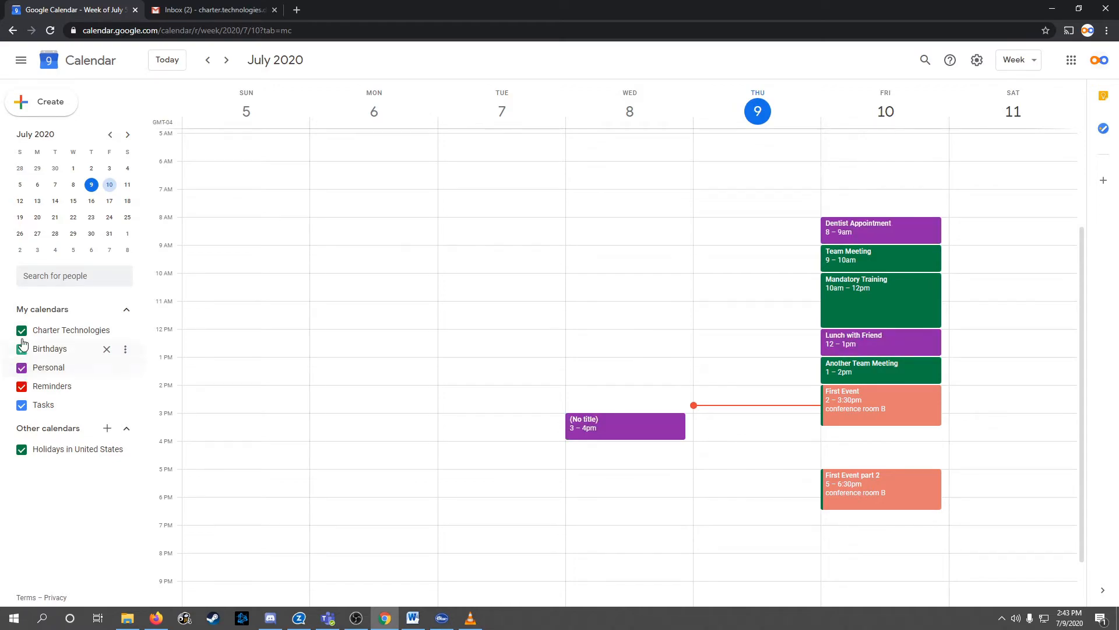
click(20, 332)
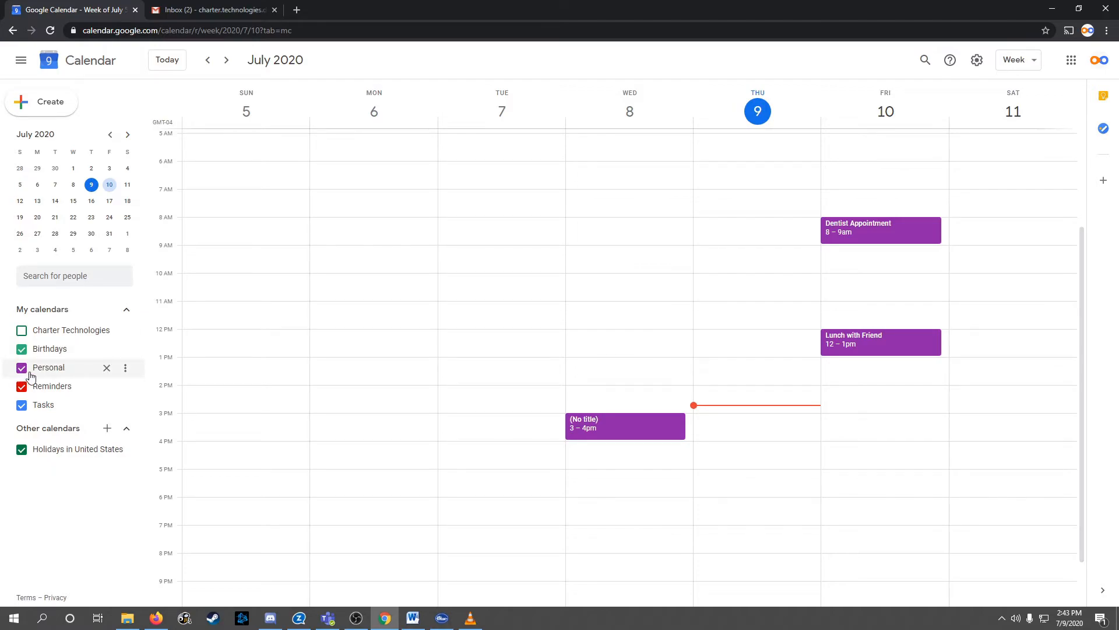
click(22, 331)
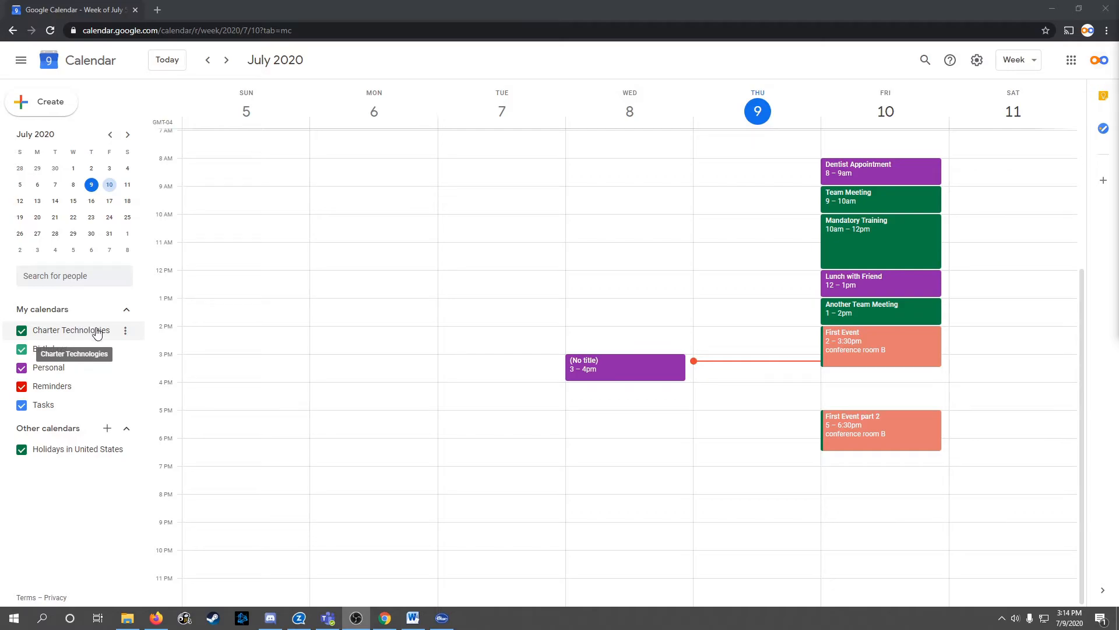
Open the Settings and sharing page for the Charter Technologies calendar
click(125, 334)
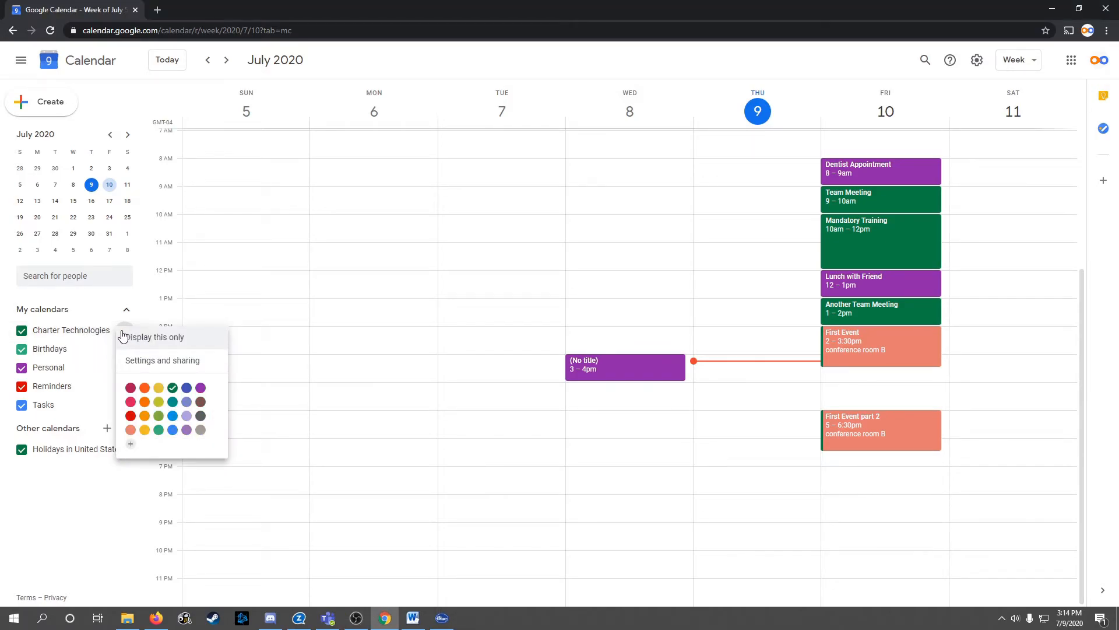
click(169, 366)
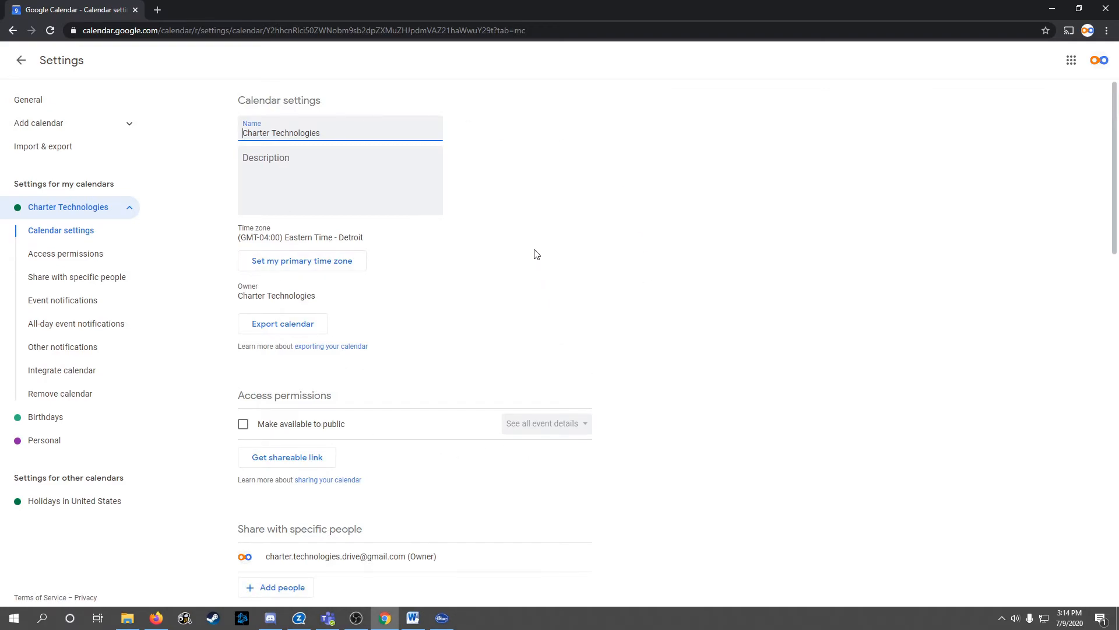
scroll(535, 254, down, 5)
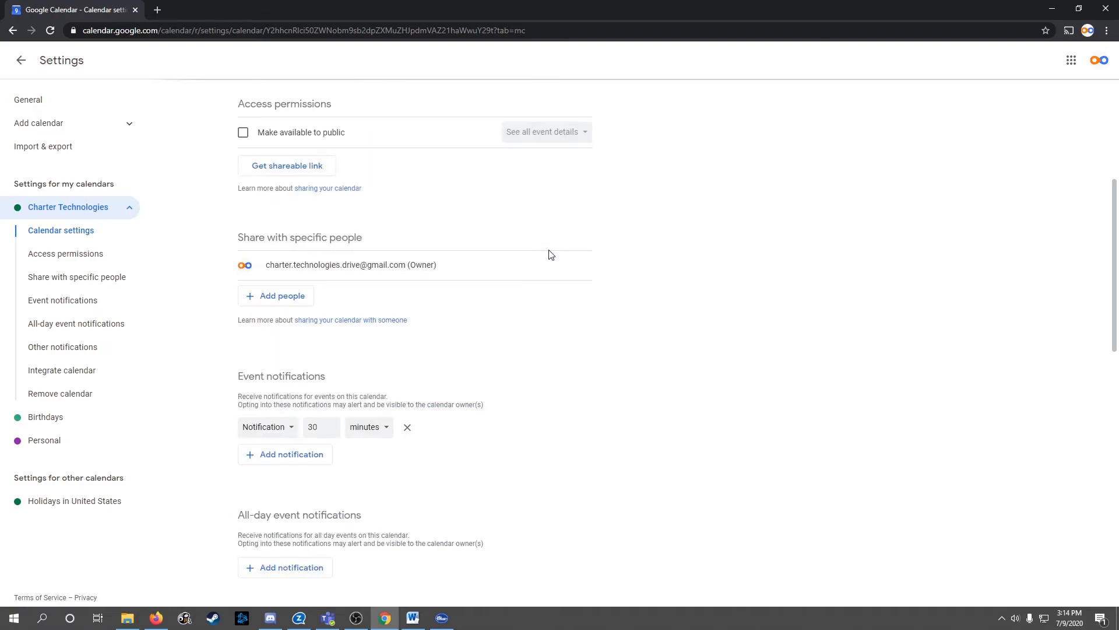
scroll(240, 240, up, 1)
Highlight the Share with specific people and Access permissions headings on the settings page
drag(239, 161, 343, 160)
drag(246, 294, 380, 293)
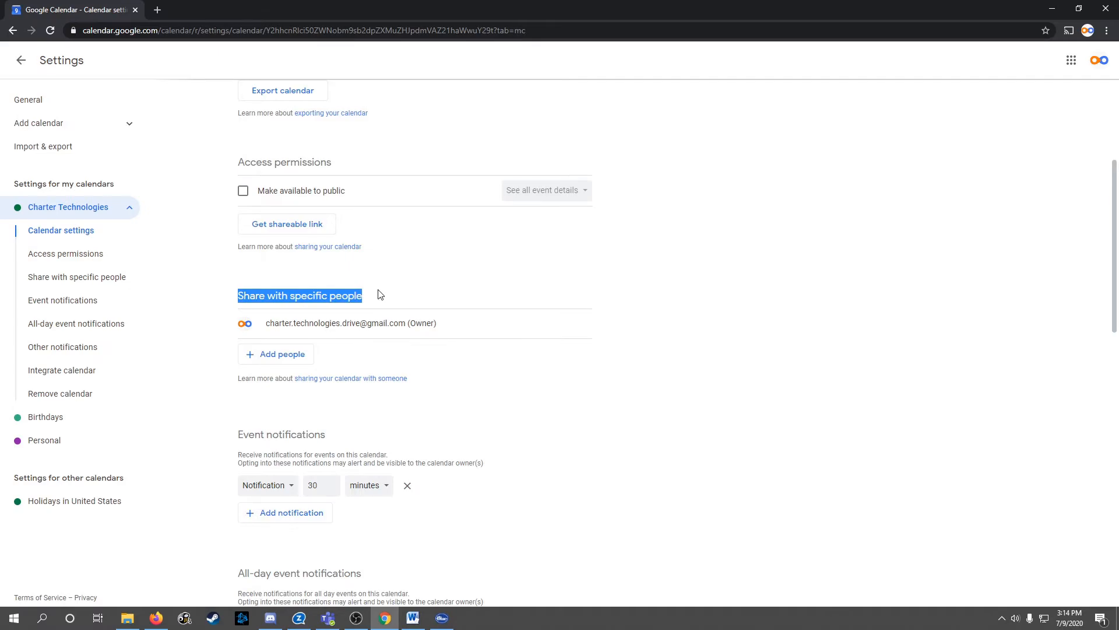
click(345, 290)
drag(233, 163, 341, 165)
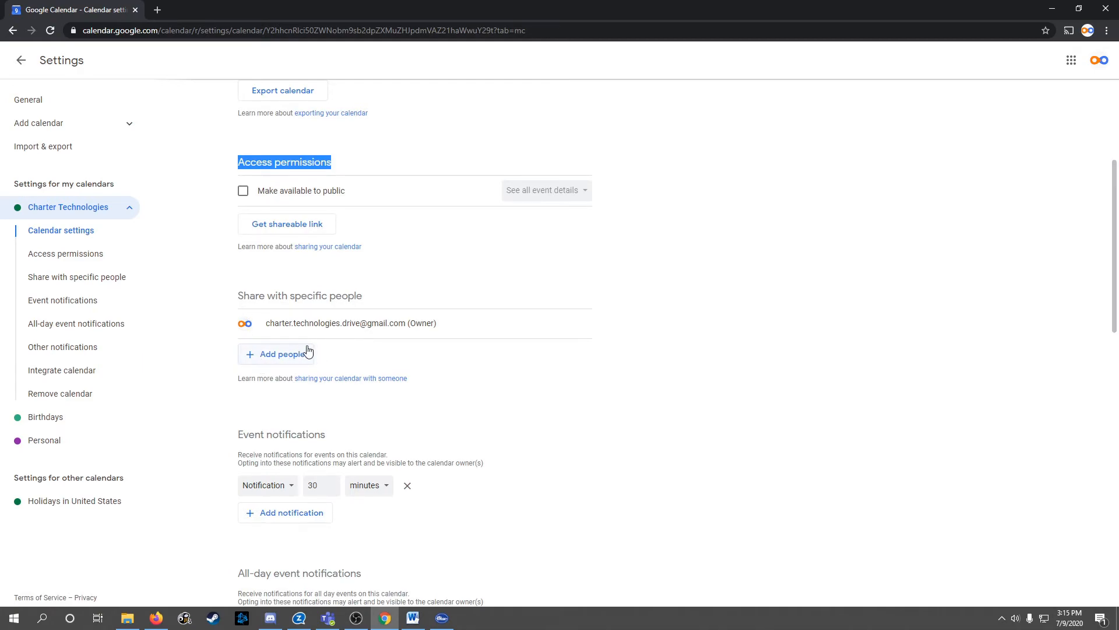
Share the Charter Technologies calendar with the second Gmail account, allowing it to see all event details
click(275, 356)
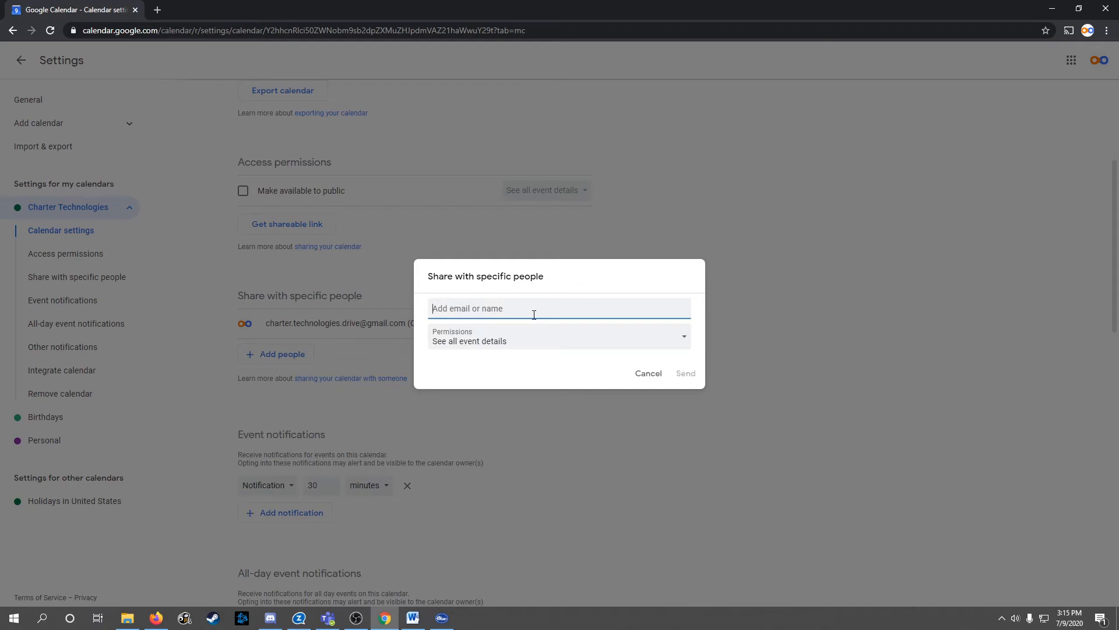
click(671, 342)
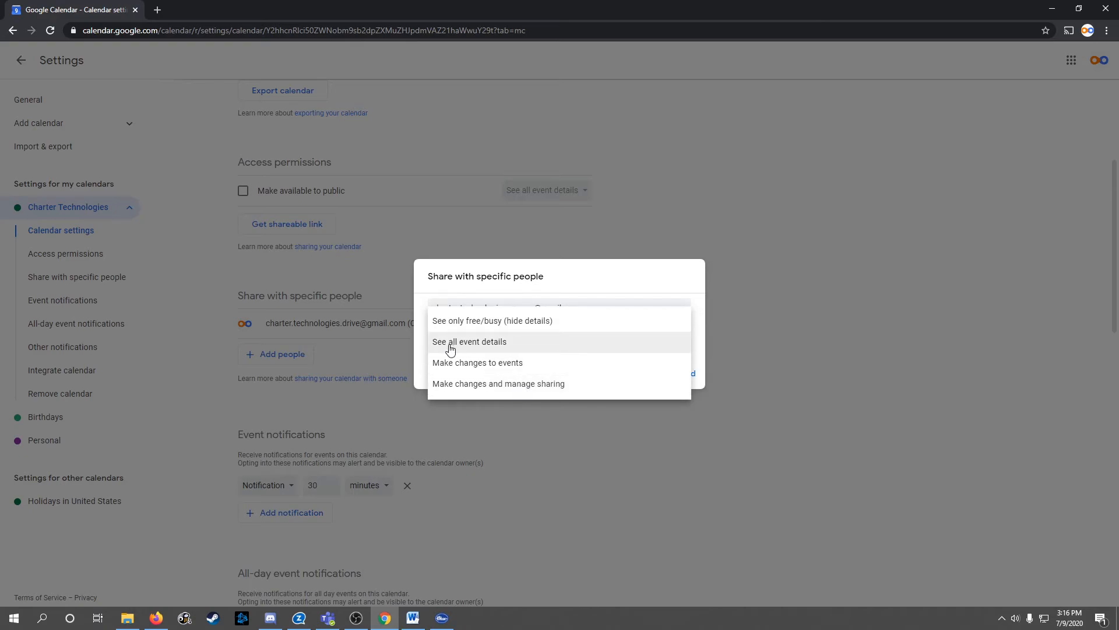
click(482, 348)
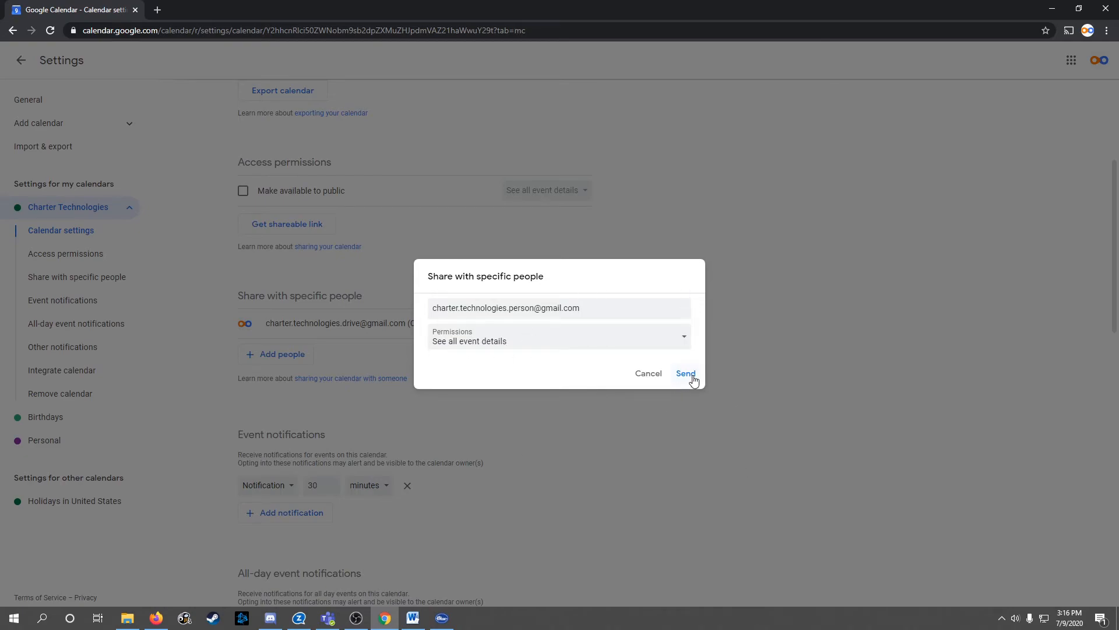
click(687, 375)
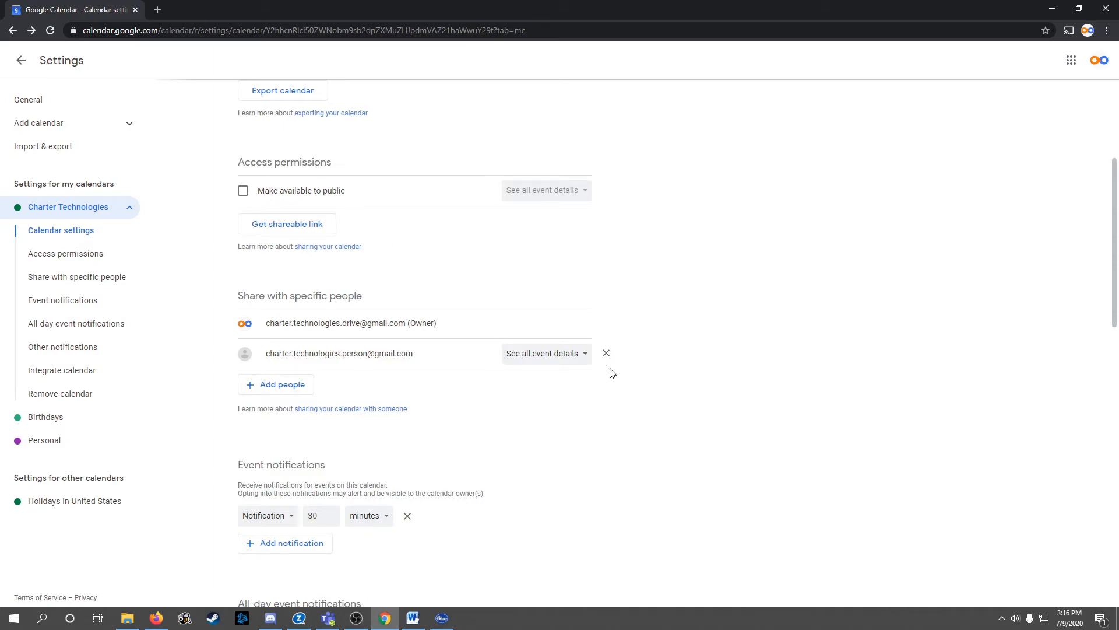
In a new tab, switch to the second account's Gmail and follow the share email's Add this calendar link
click(158, 10)
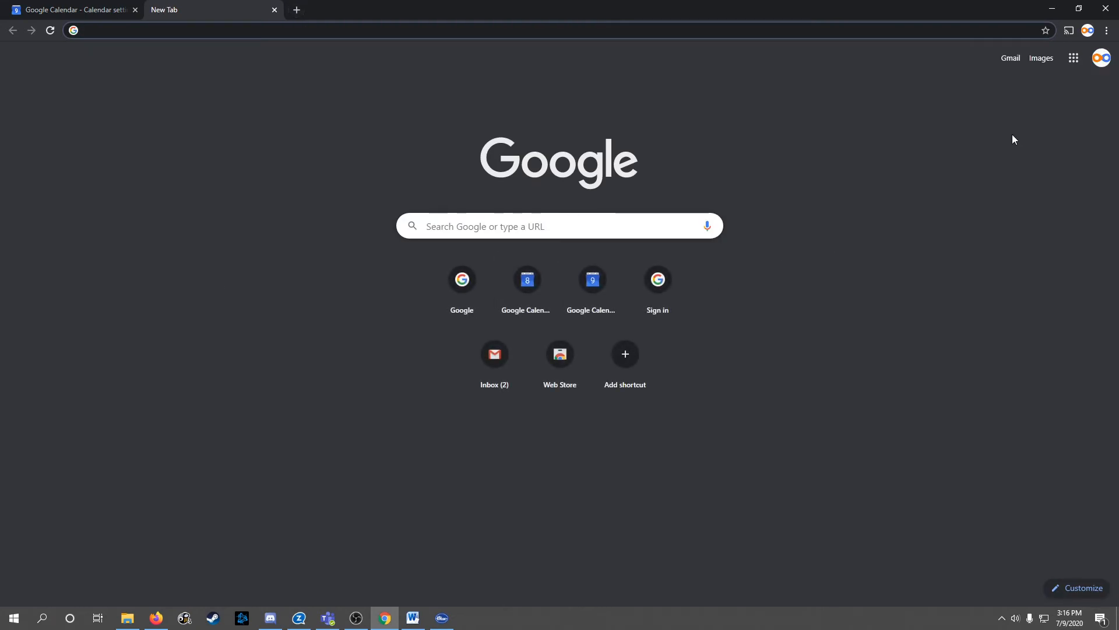
click(1101, 57)
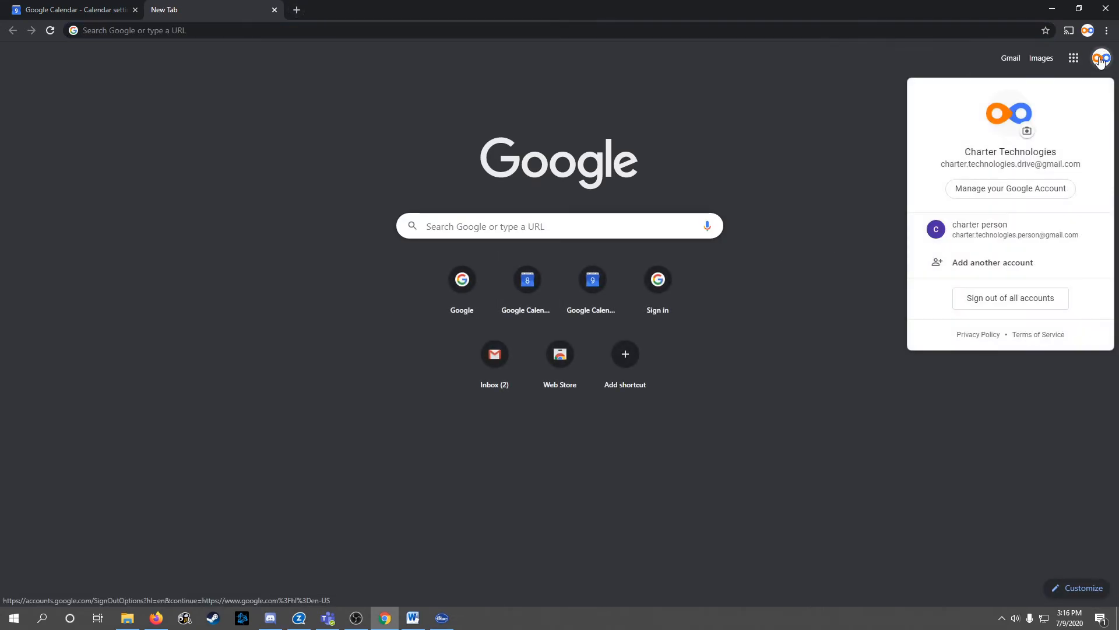
click(980, 228)
click(1005, 60)
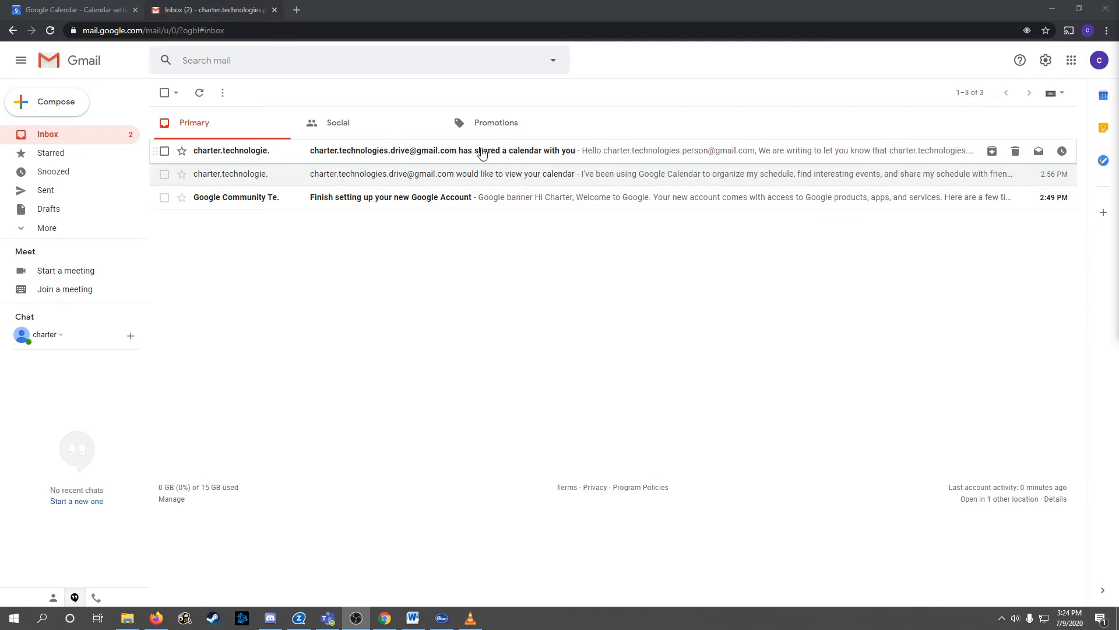
click(424, 153)
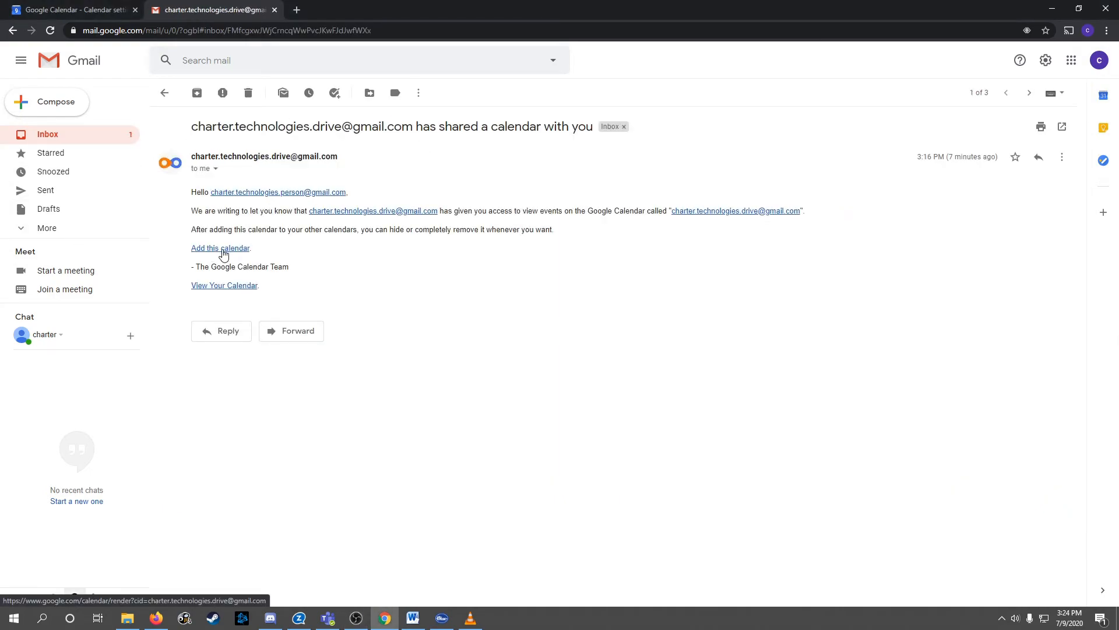
click(220, 253)
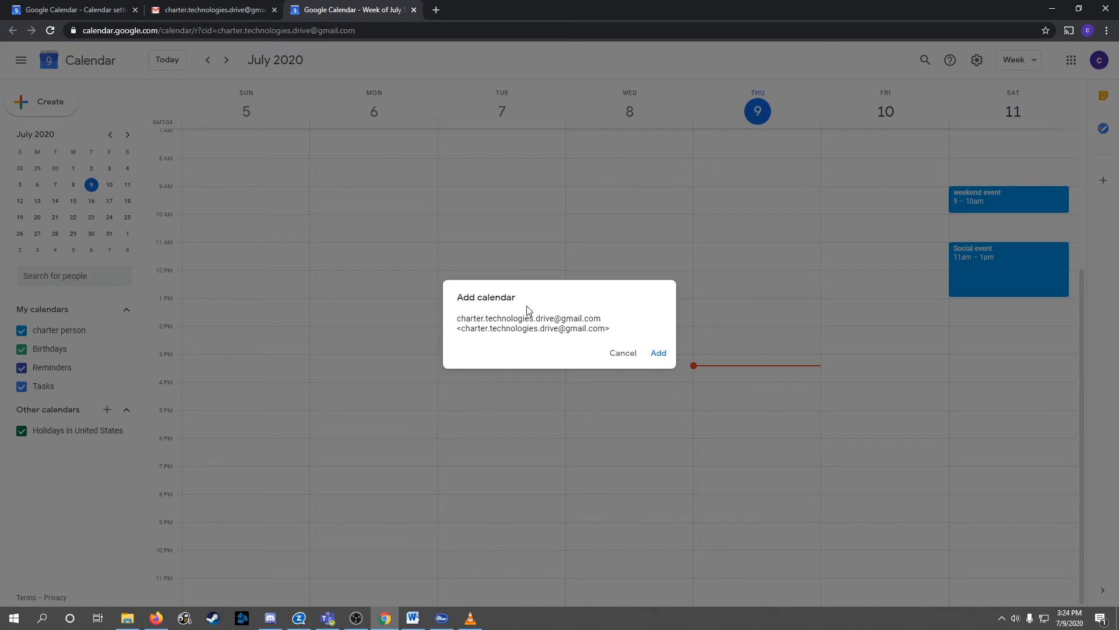
Add the shared Charter Technologies calendar and colour it Pistachio green
click(665, 355)
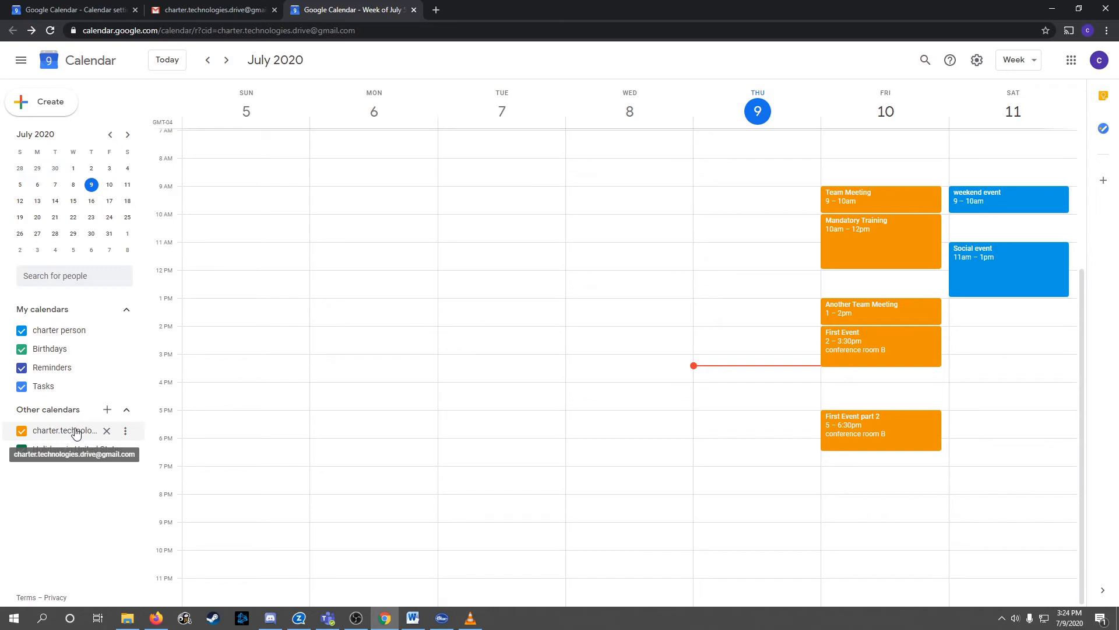
click(126, 430)
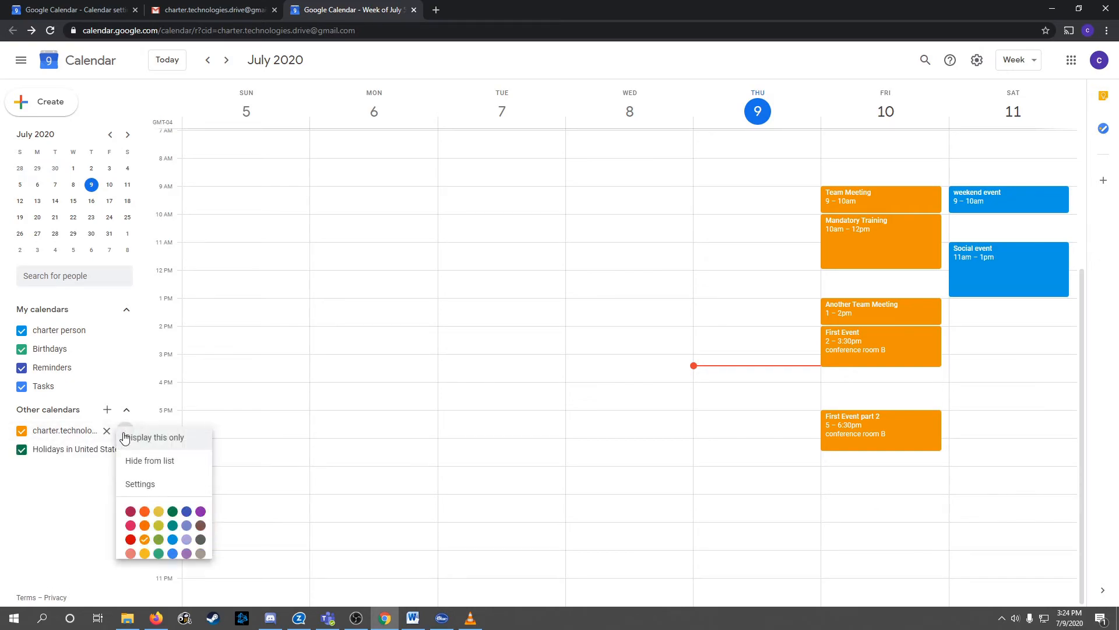
click(159, 541)
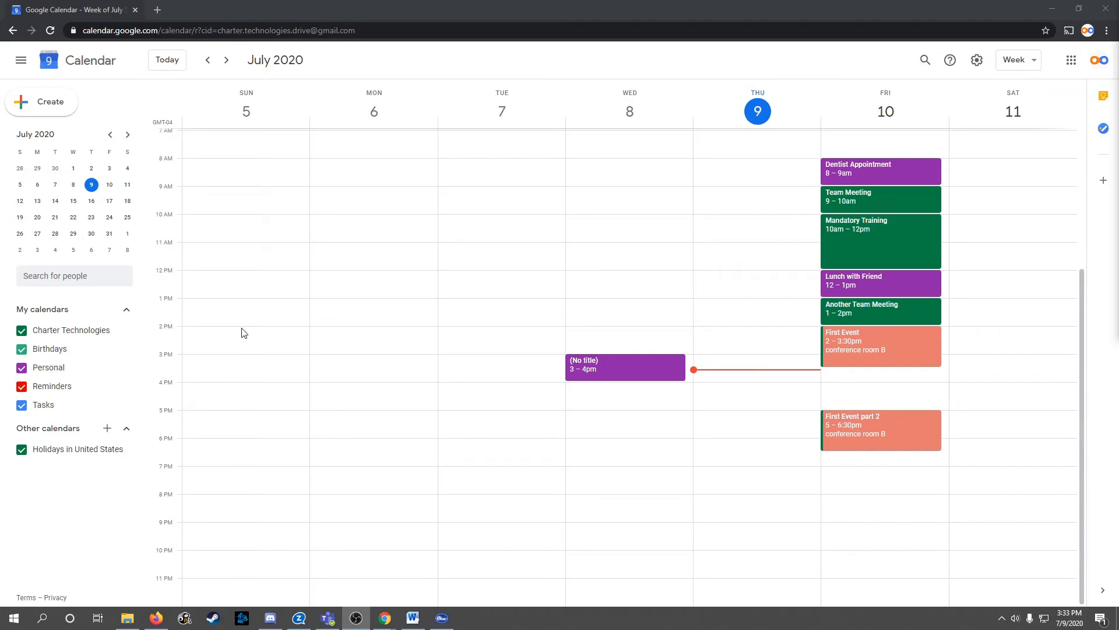
Subscribe to the other account's calendar by its pasted address, send an access request, and return to the week
click(106, 432)
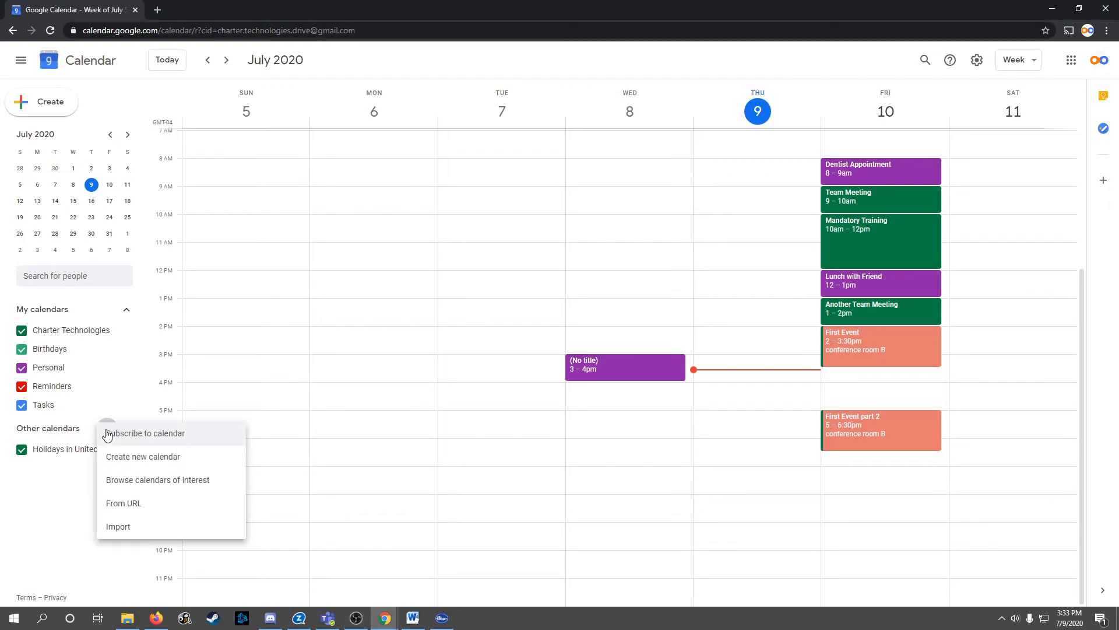
click(148, 434)
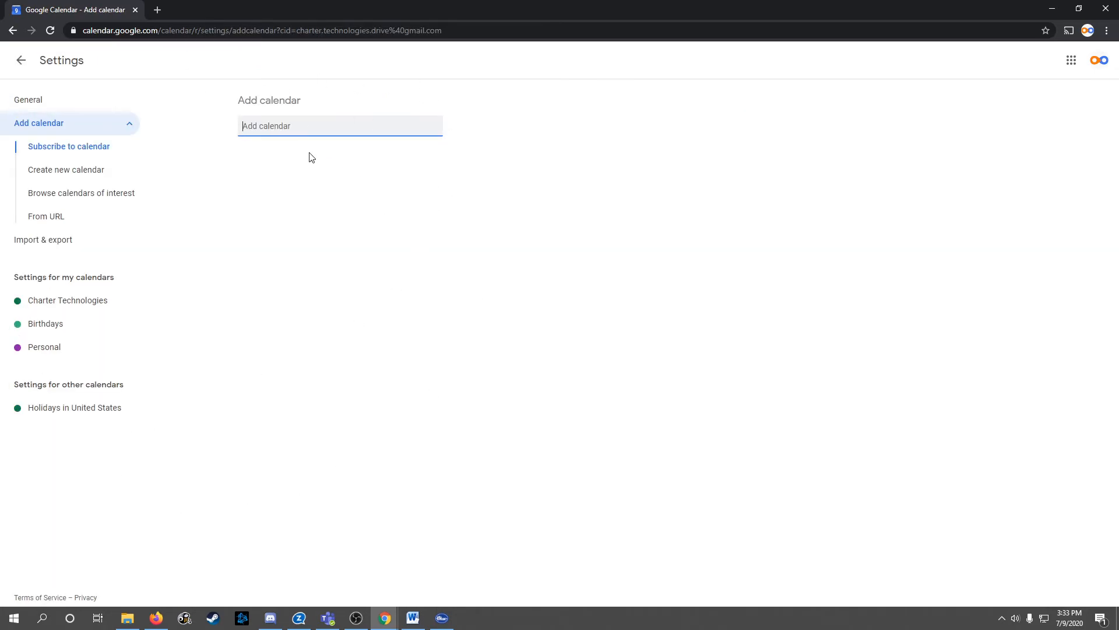
key(ctrl+v)
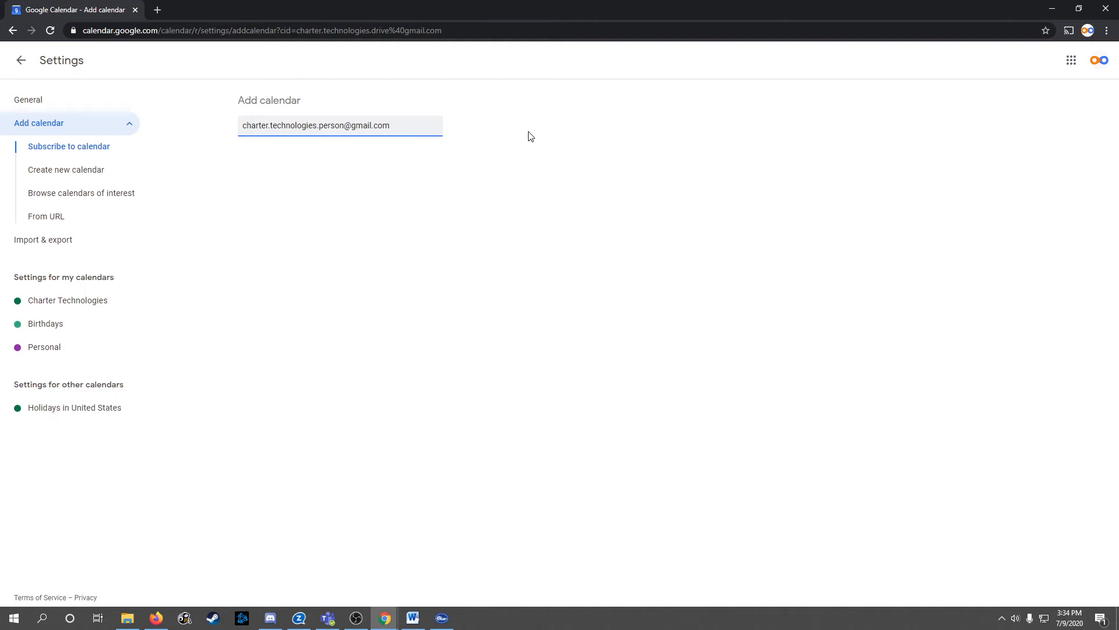
key(Return)
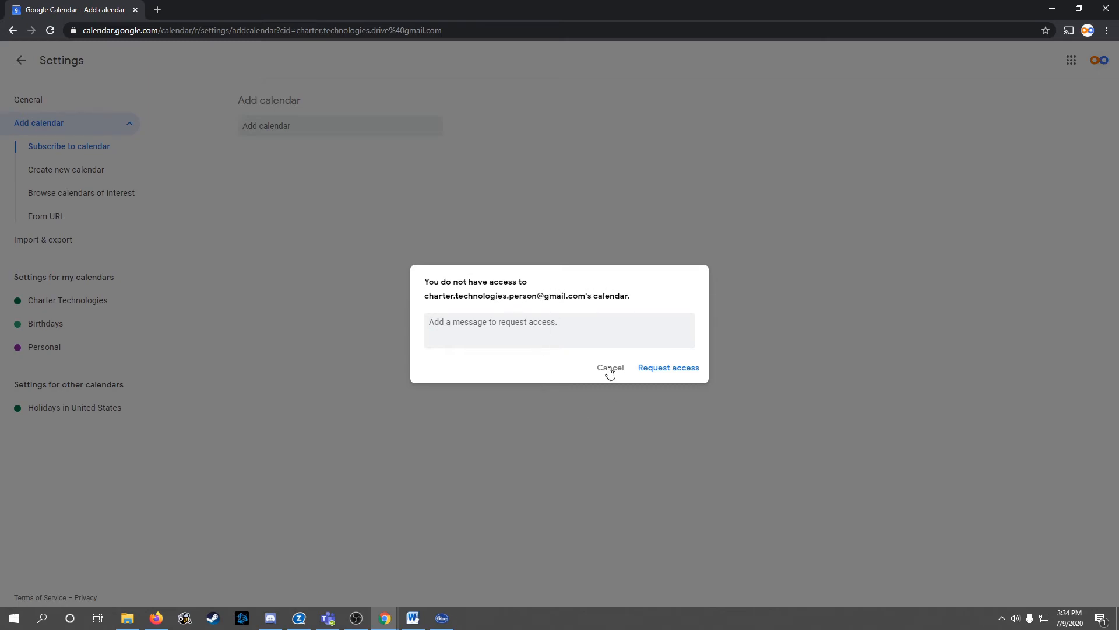
click(667, 373)
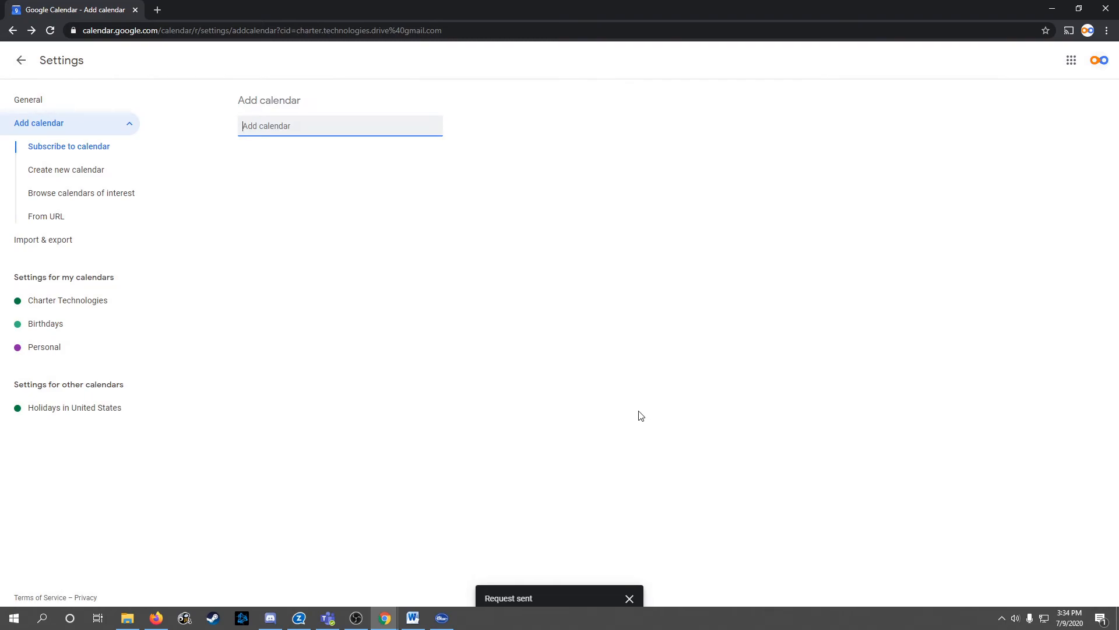
click(21, 61)
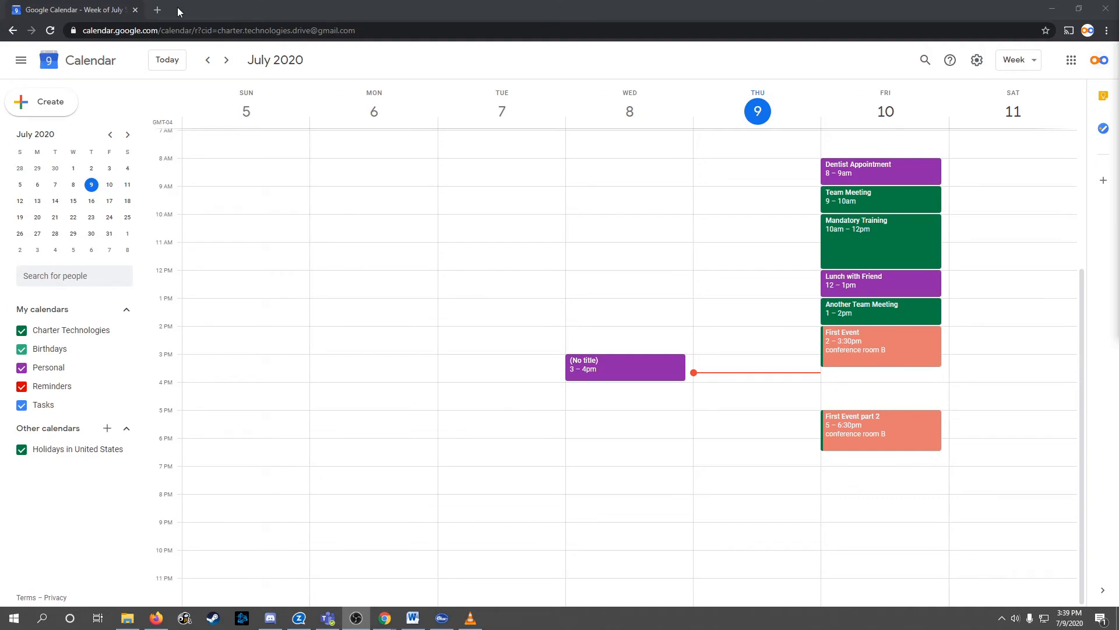
In a new Gmail tab, open the 'has shared a calendar with you' email and follow Add this calendar
click(157, 10)
click(1010, 59)
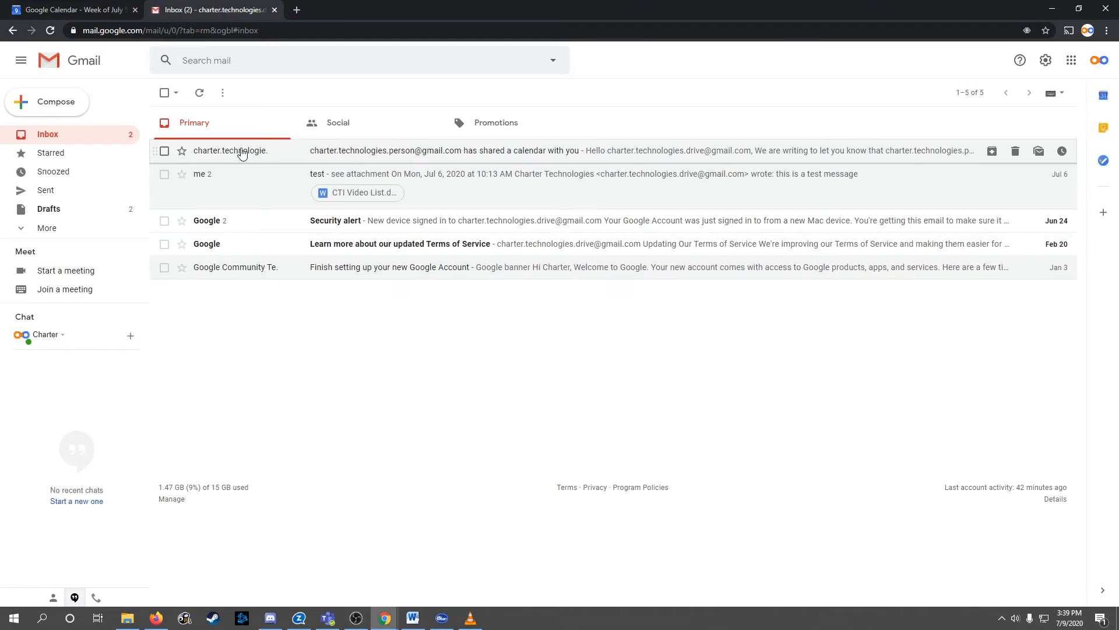
click(457, 157)
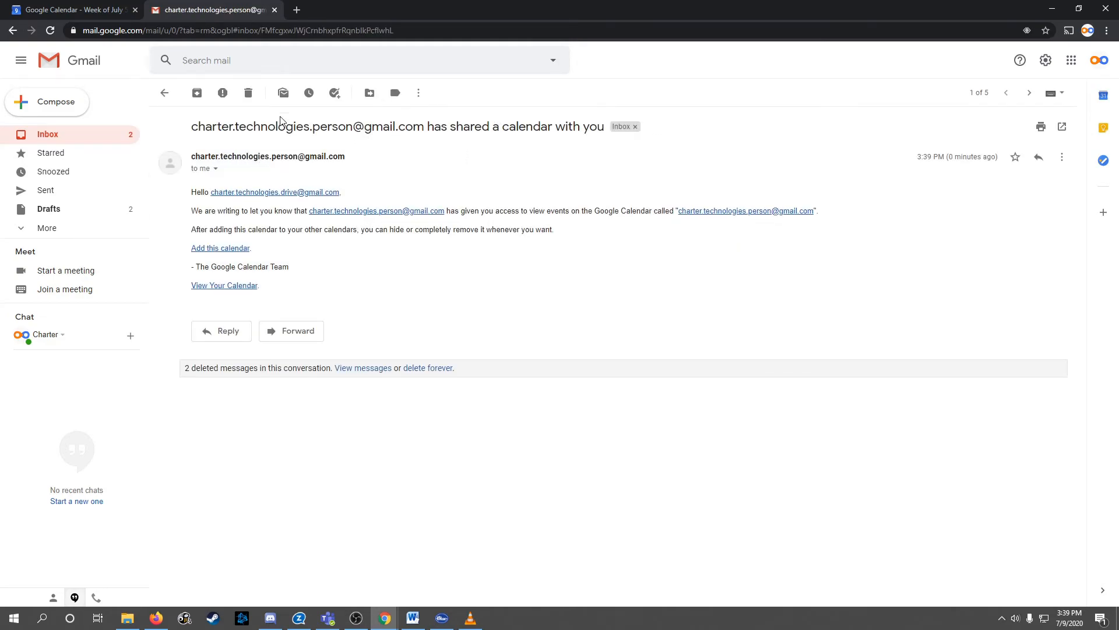
click(218, 249)
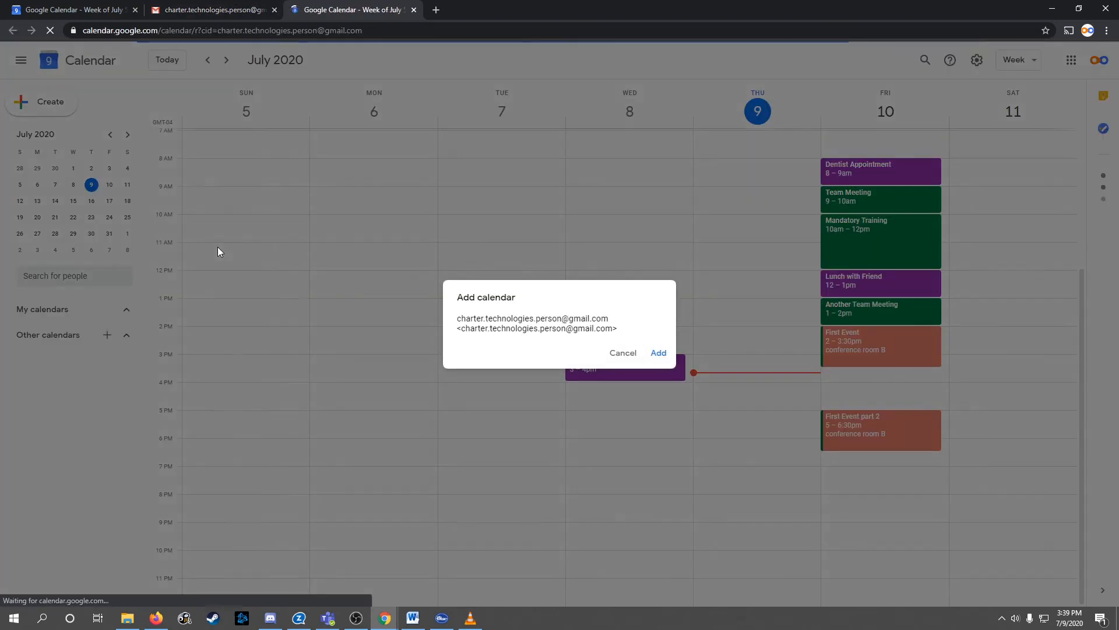
Add the other account's shared calendar and recolour its events dark blue
click(657, 355)
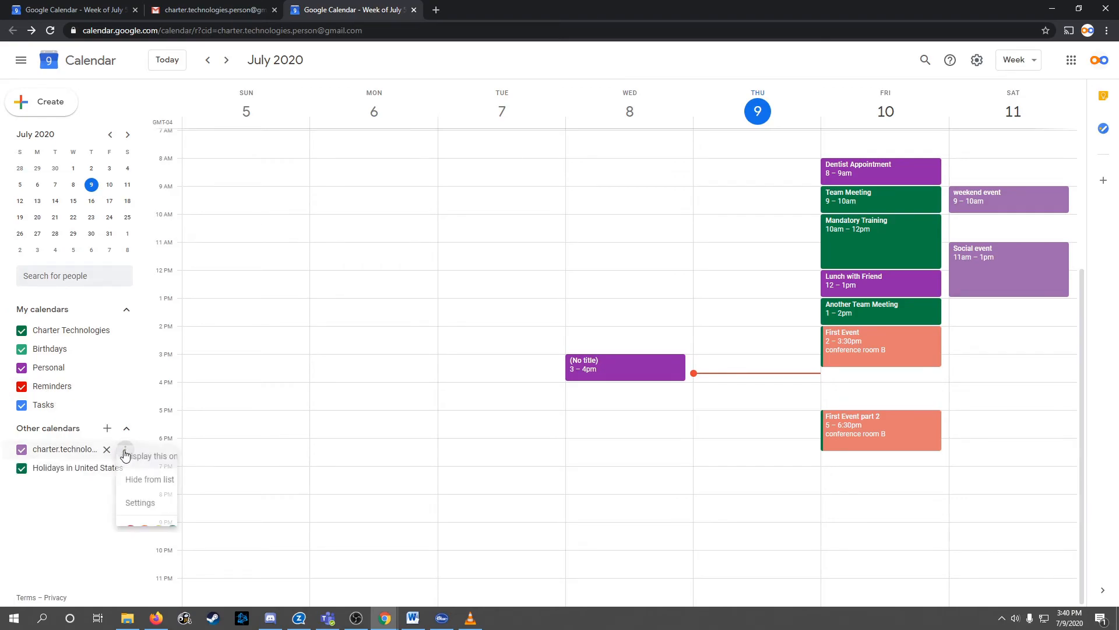
click(125, 449)
click(187, 530)
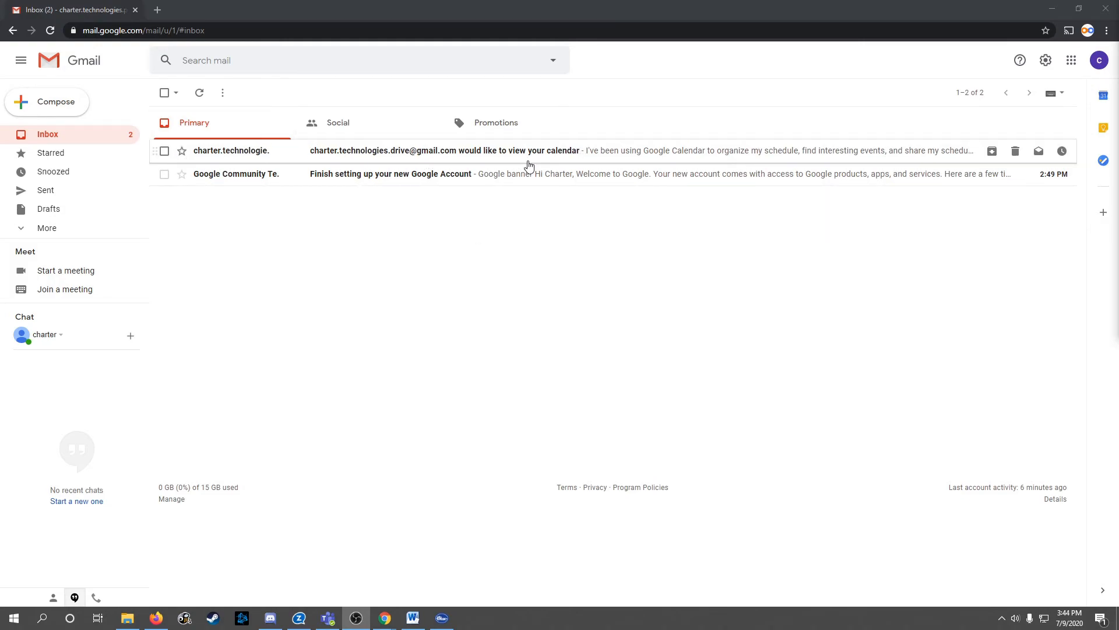
Open the 'would like to view your calendar' email and follow its acceptance link
click(394, 154)
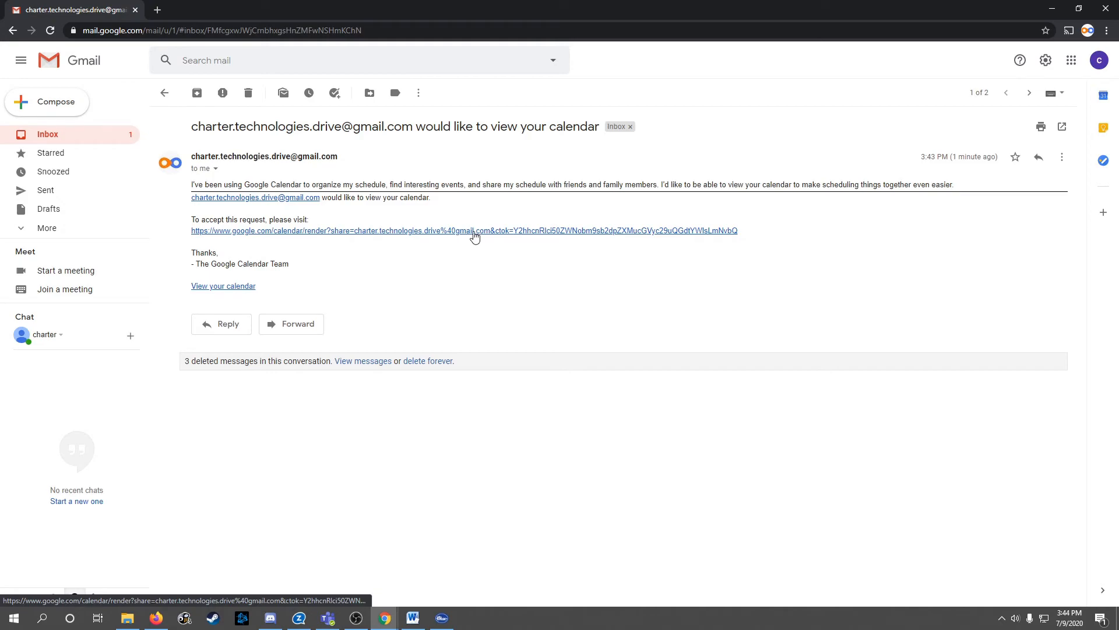
click(251, 231)
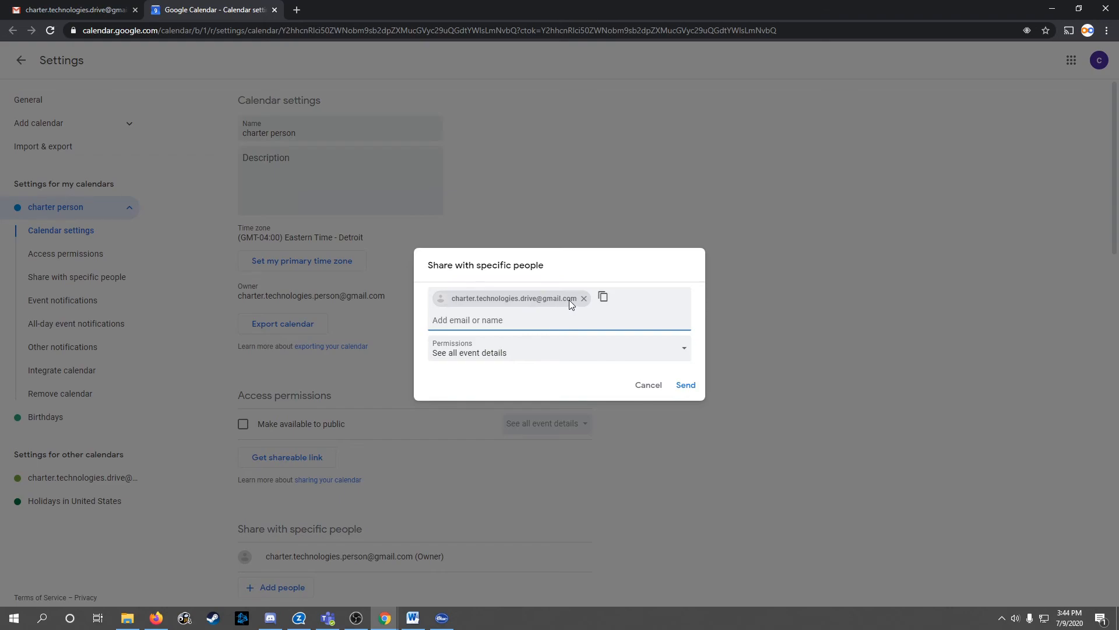
Send the share granting the requesting account permission to see all event details
click(686, 385)
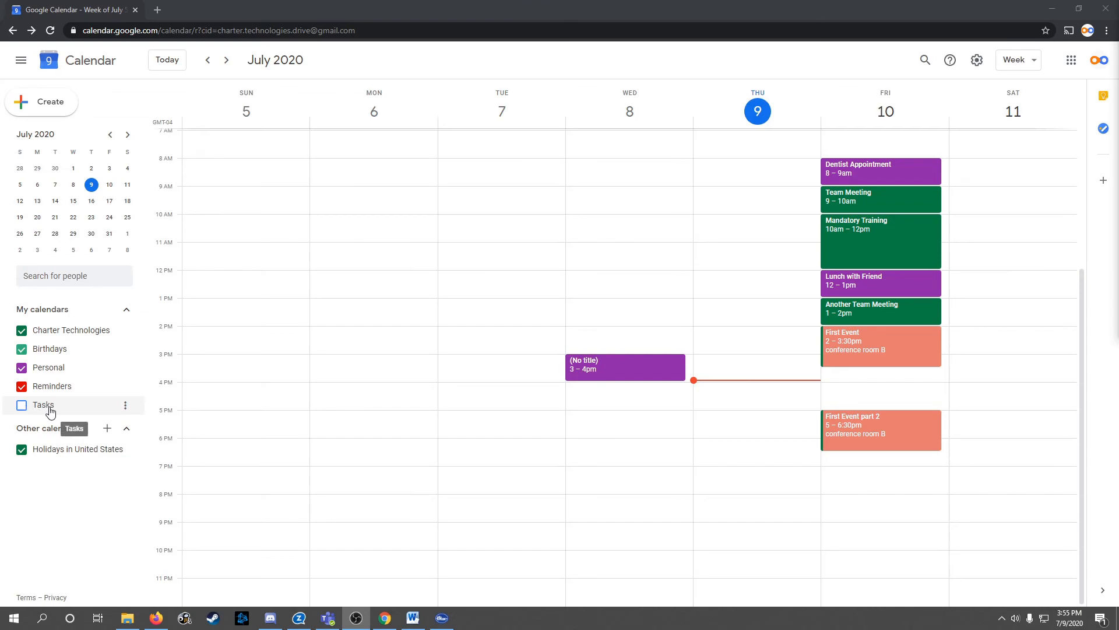
Show Tasks on the grid and start a new entry in Thursday Jul 9's 12 PM slot
click(22, 405)
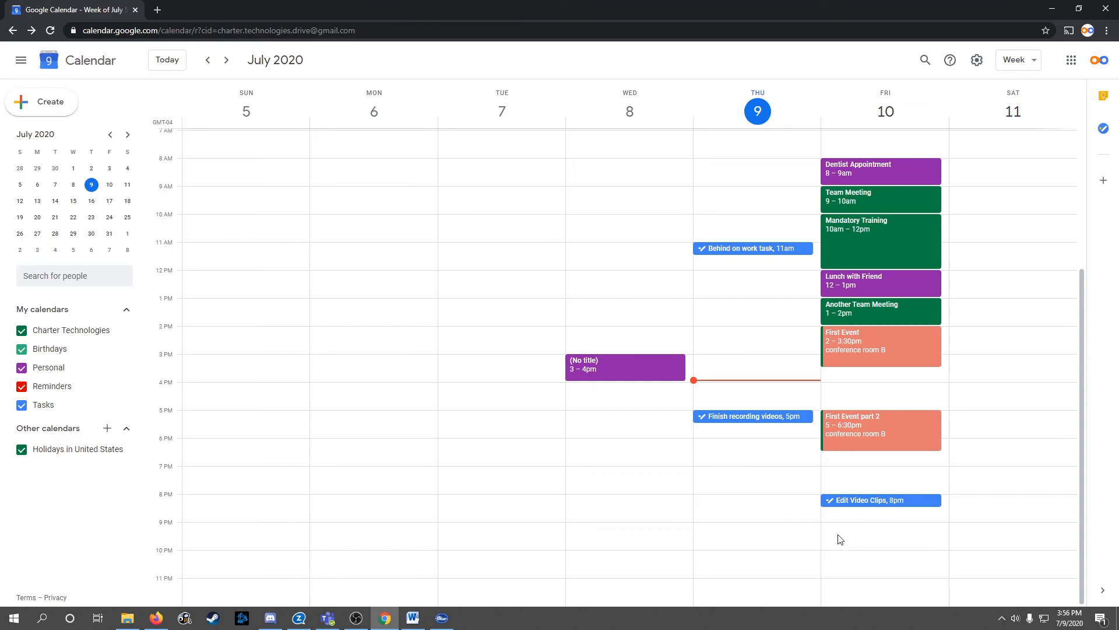
click(732, 282)
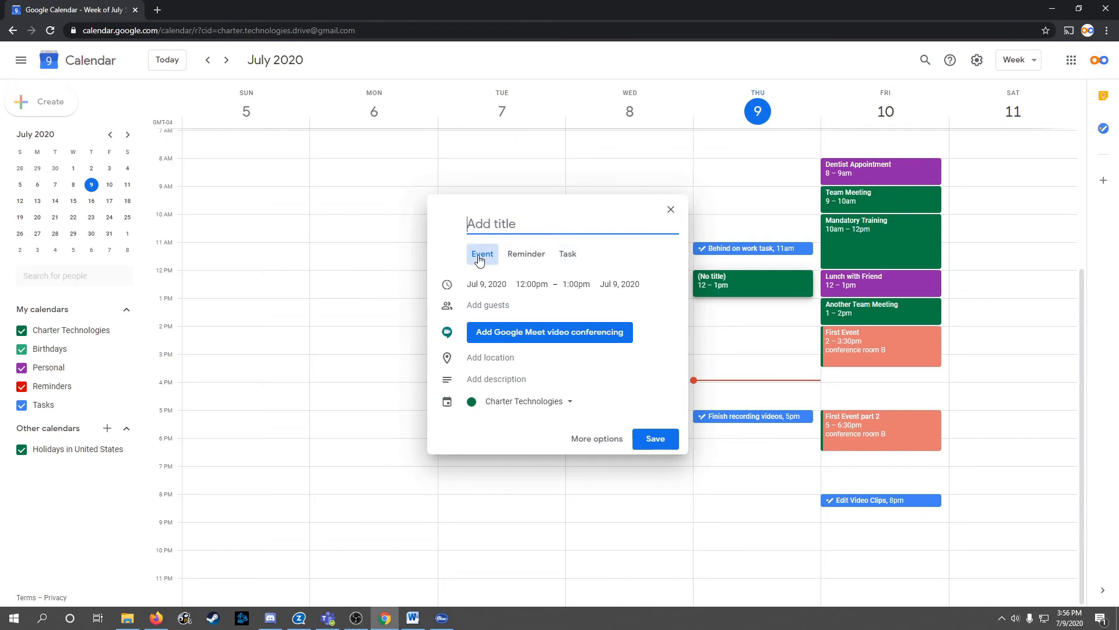
Make the entry a task titled 'created task to do', due Jul 9 at 12:00pm
click(565, 259)
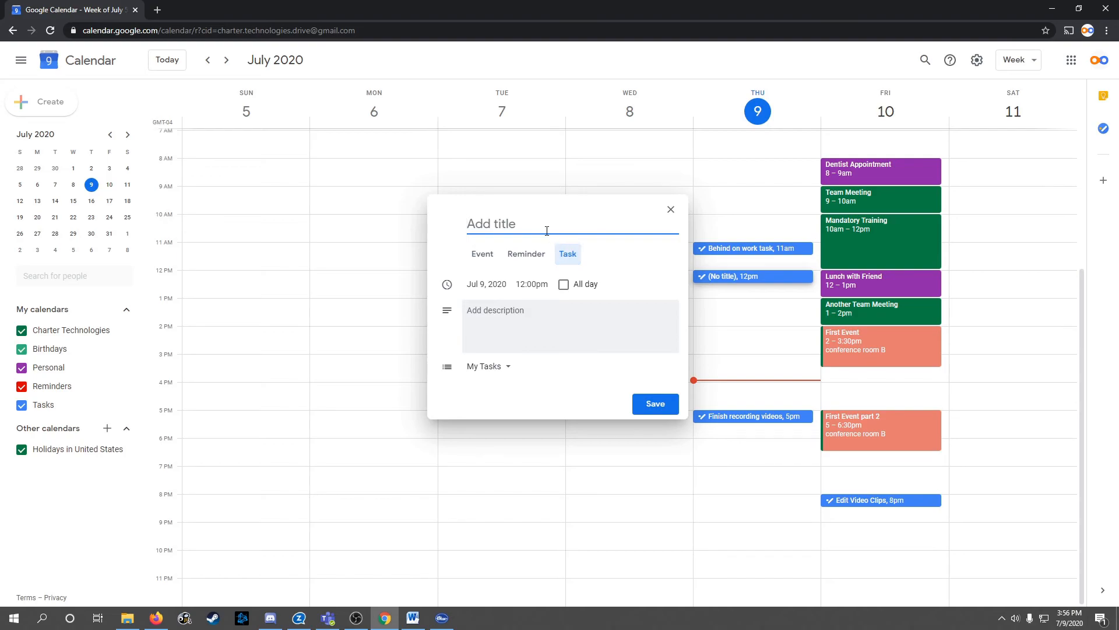
text(created te)
text(sk to do)
click(528, 286)
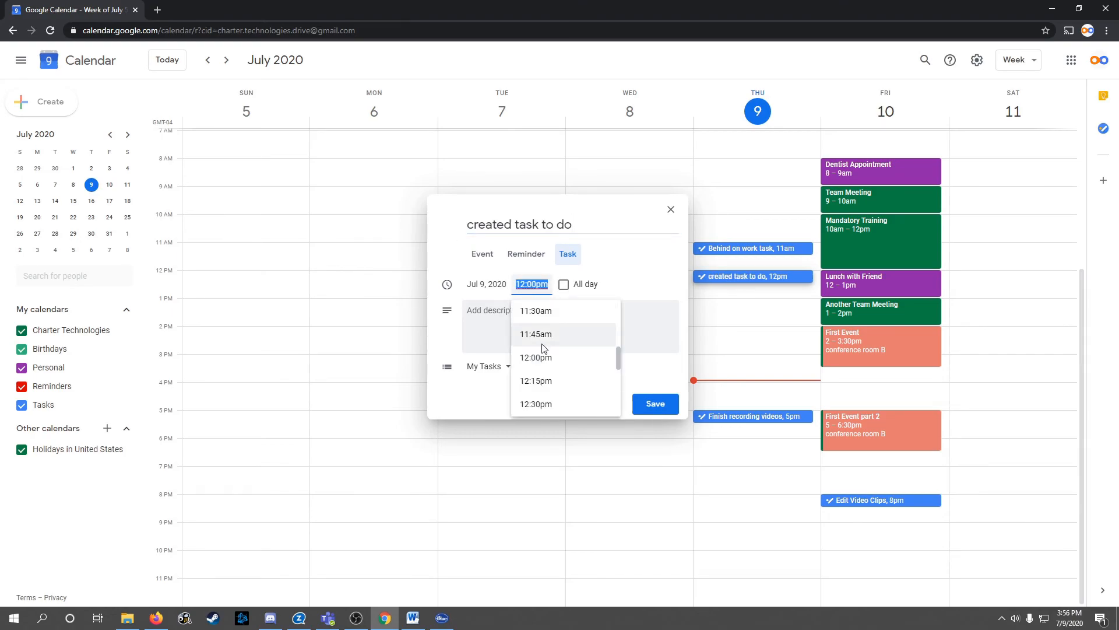
scroll(542, 348, down, 9)
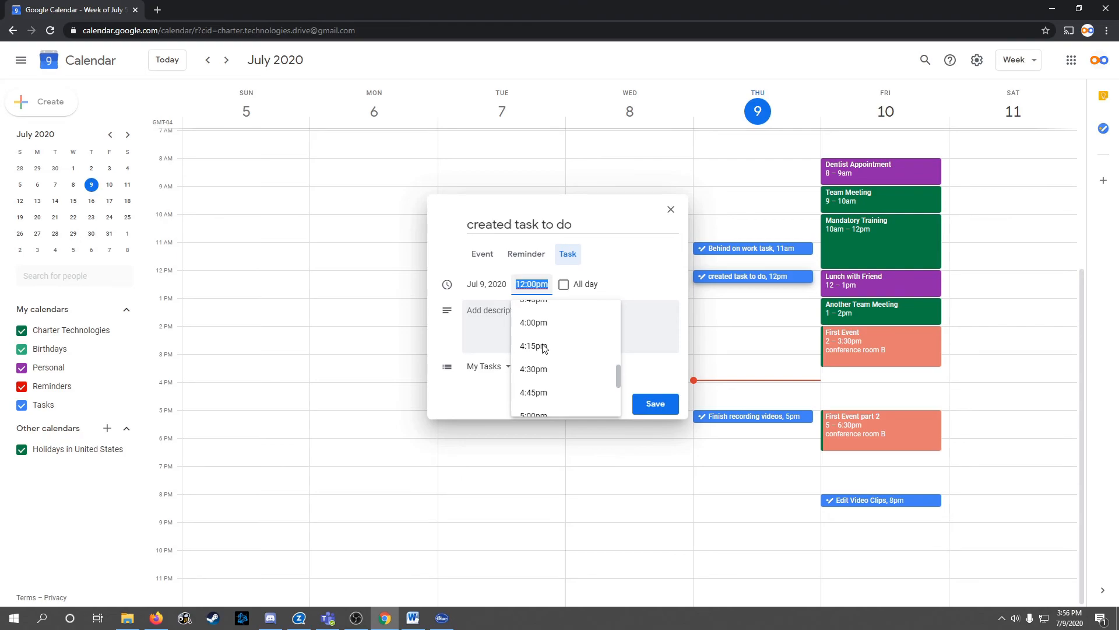
scroll(543, 341, up, 4)
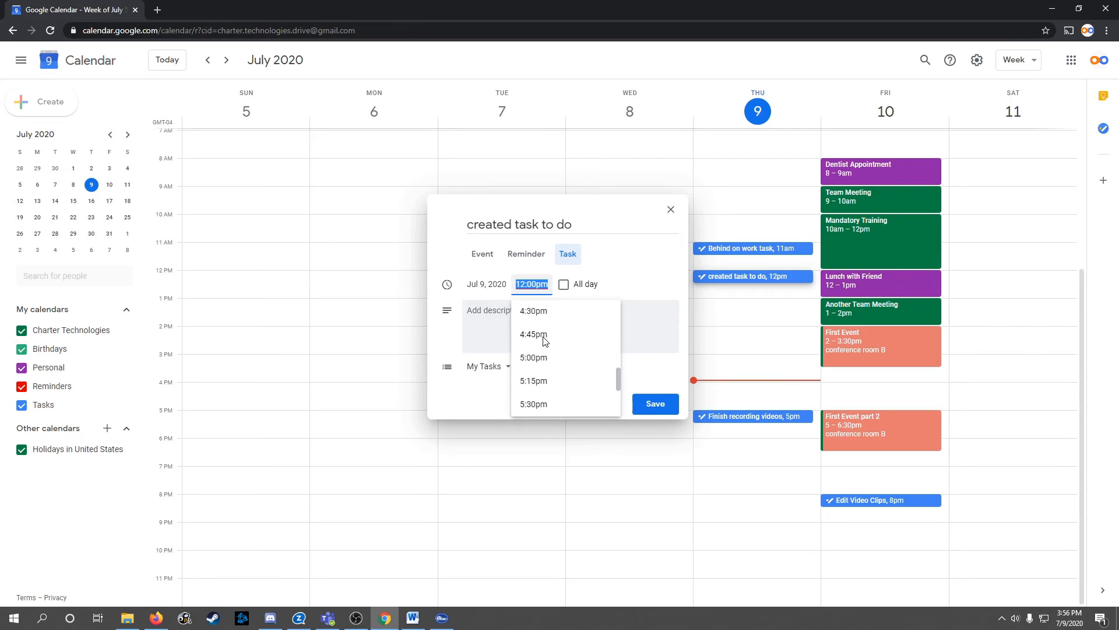
click(524, 285)
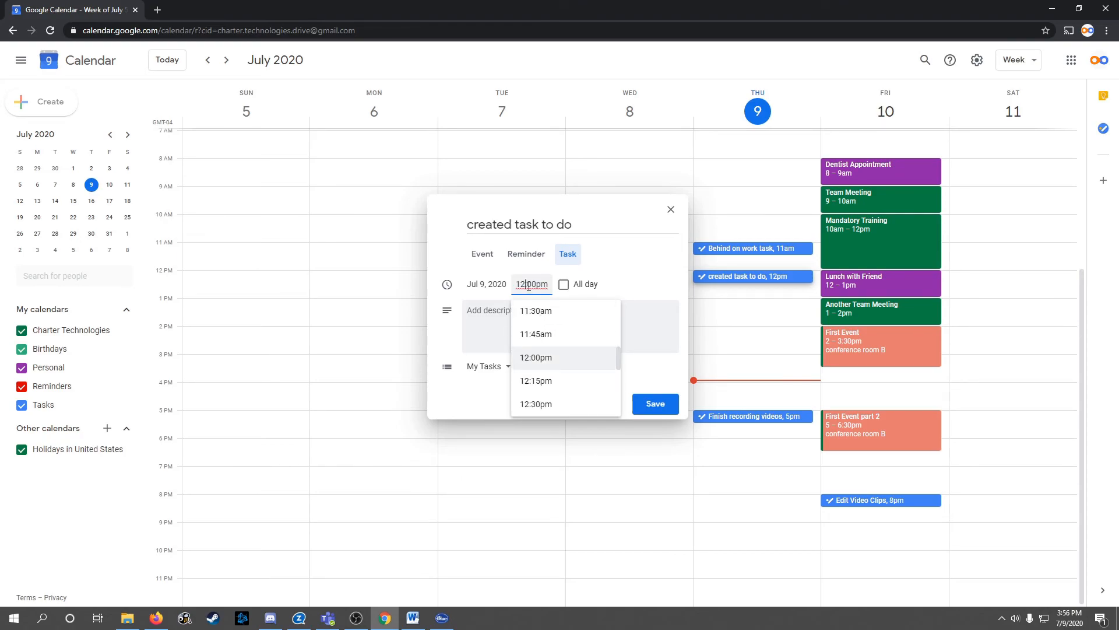
click(486, 284)
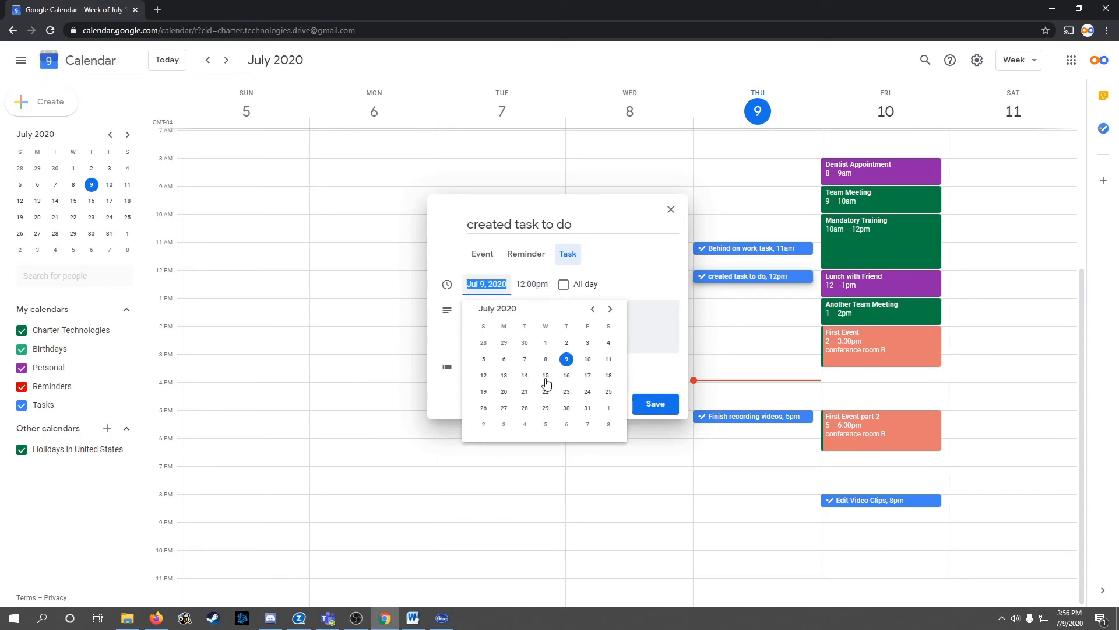
click(651, 310)
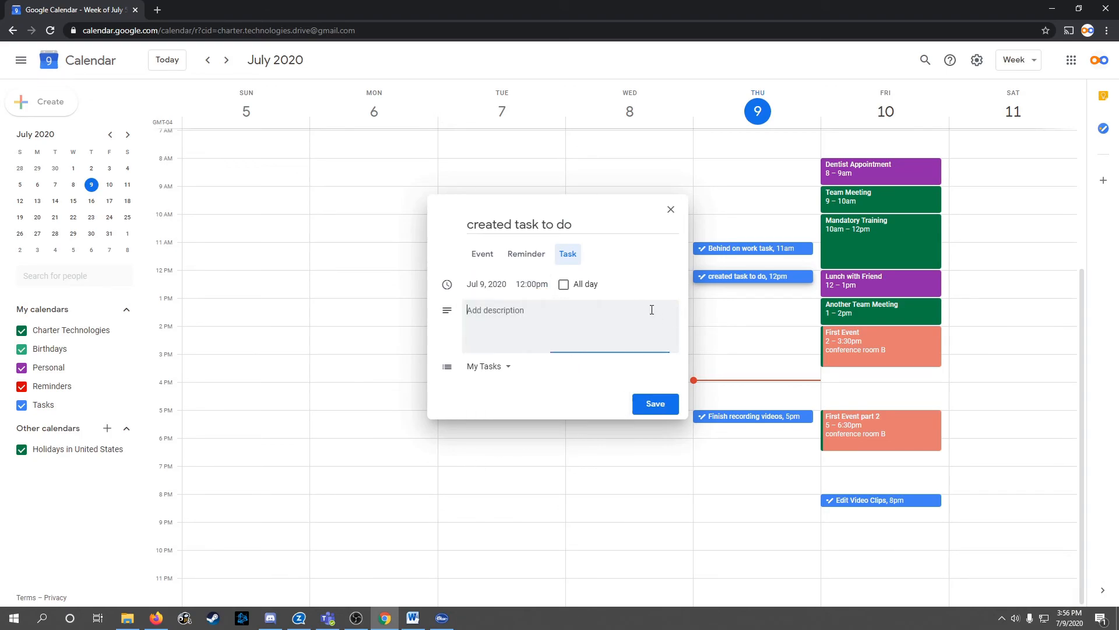
click(563, 286)
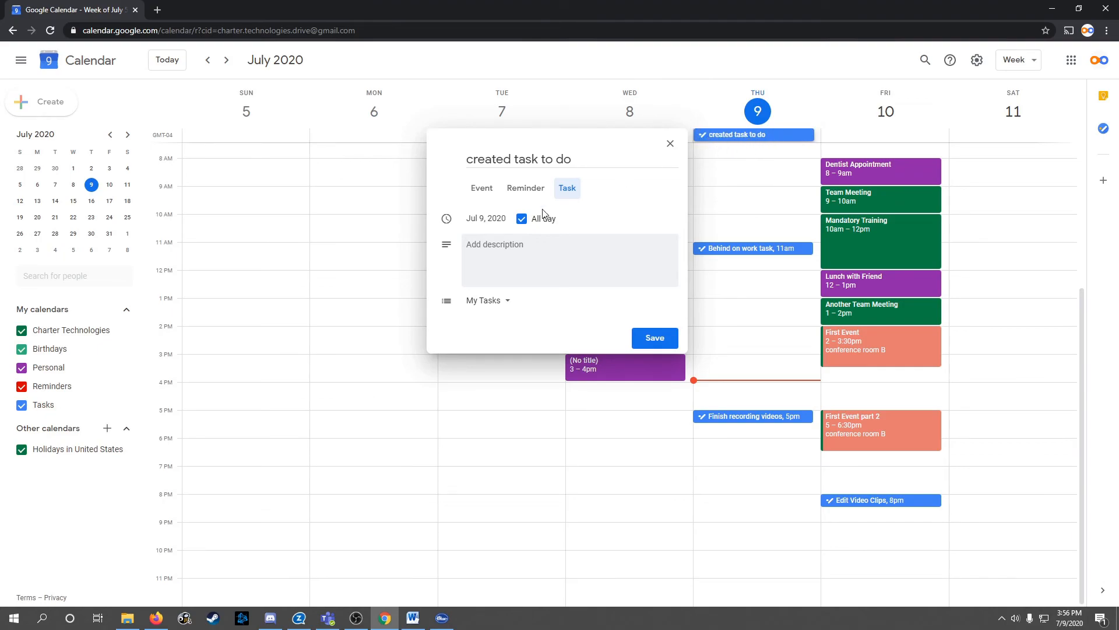
click(522, 218)
Give the task the description To-do, keep it in My Tasks, save it, and view the Tasks panel
click(542, 324)
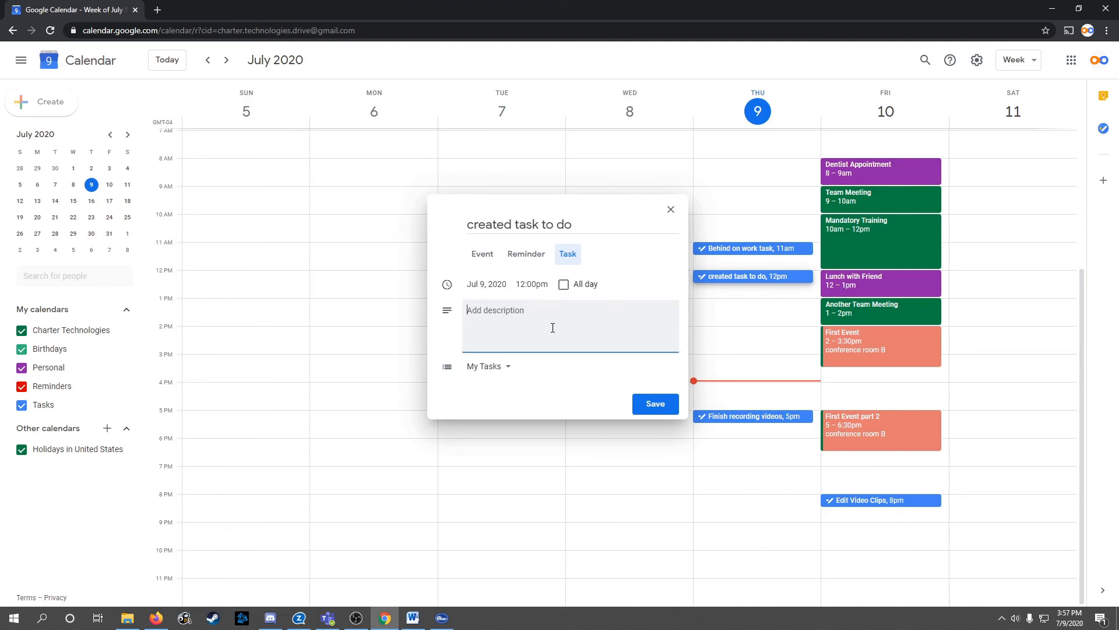
text(To-do)
click(509, 372)
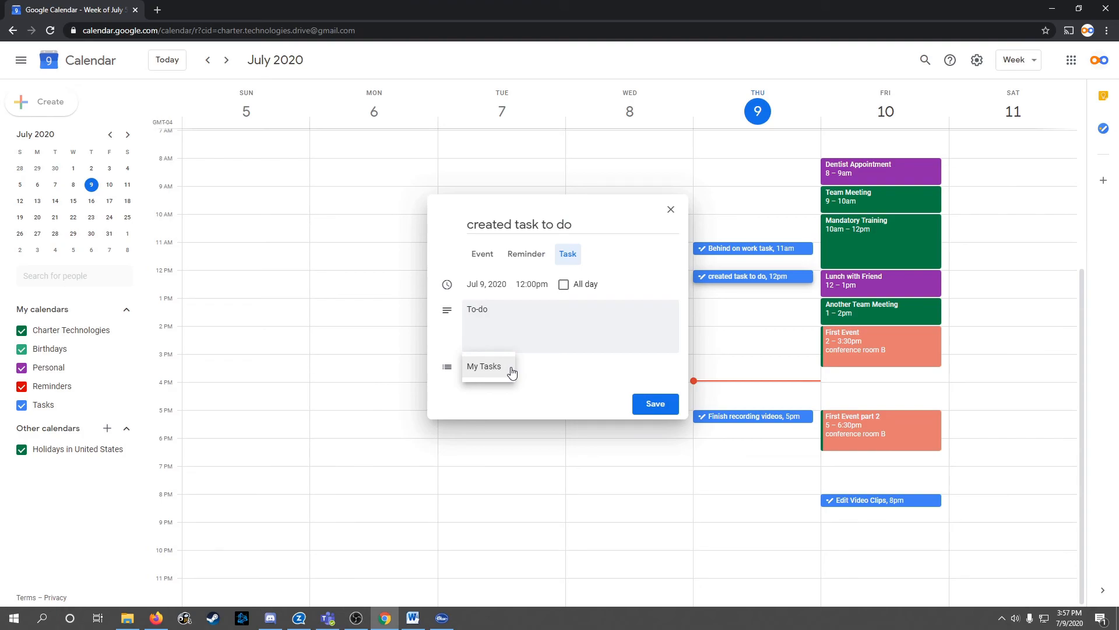
click(536, 376)
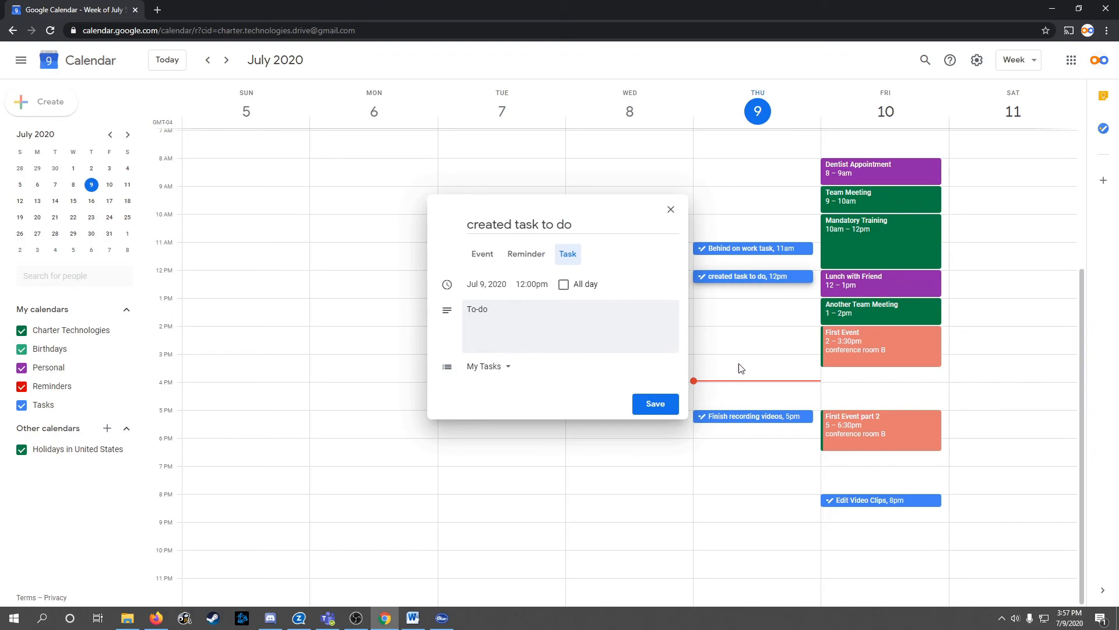
click(666, 413)
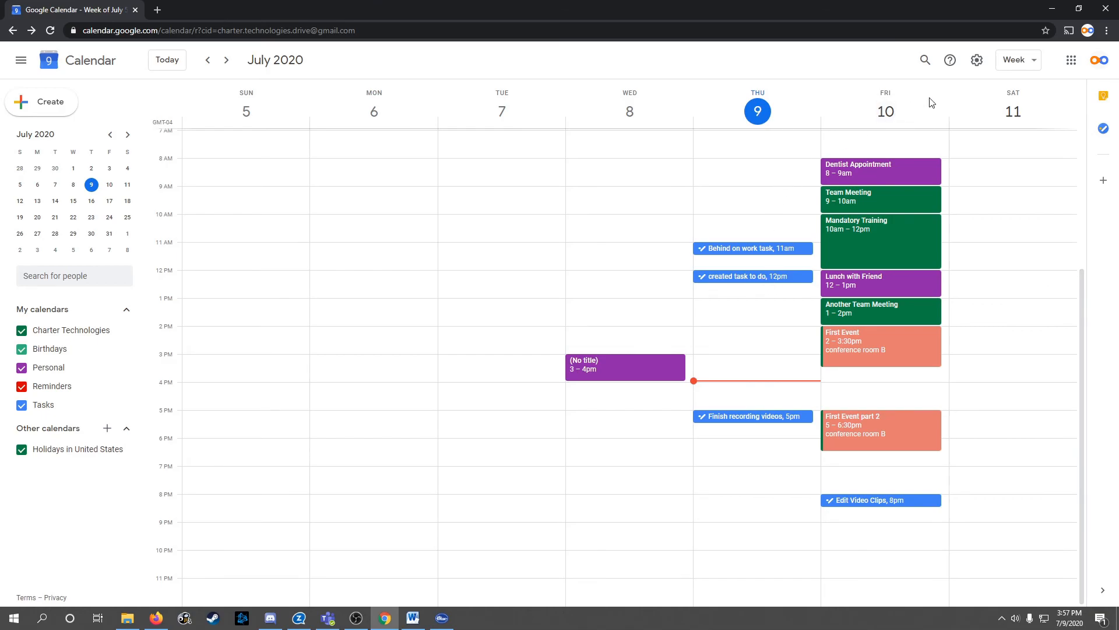
click(1105, 129)
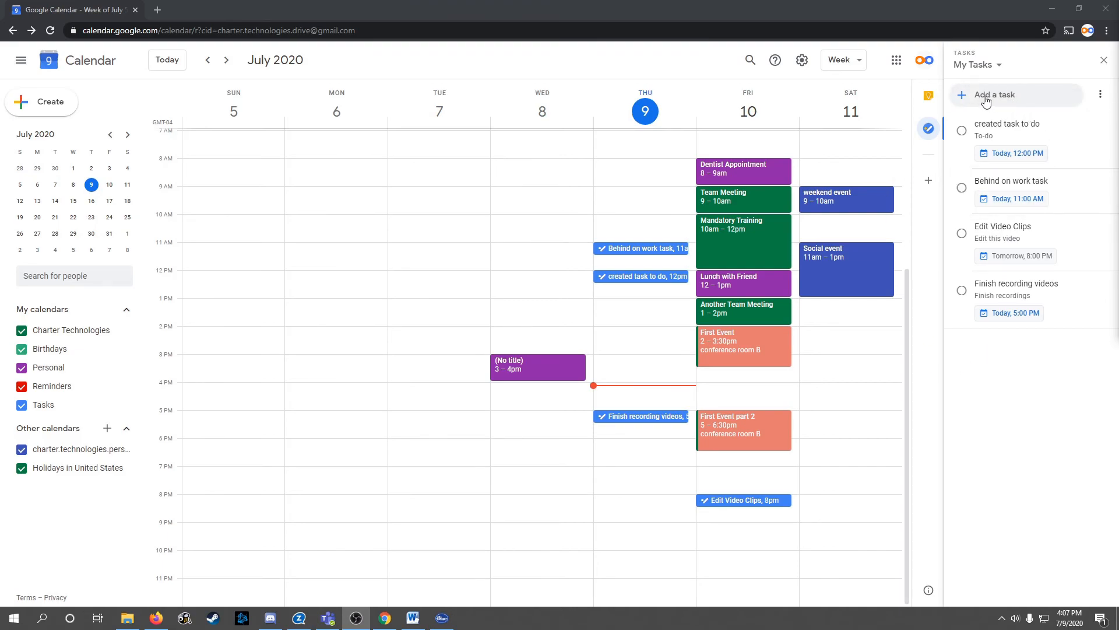
Add 'additional task' to My Tasks with the note 'details'
click(1010, 98)
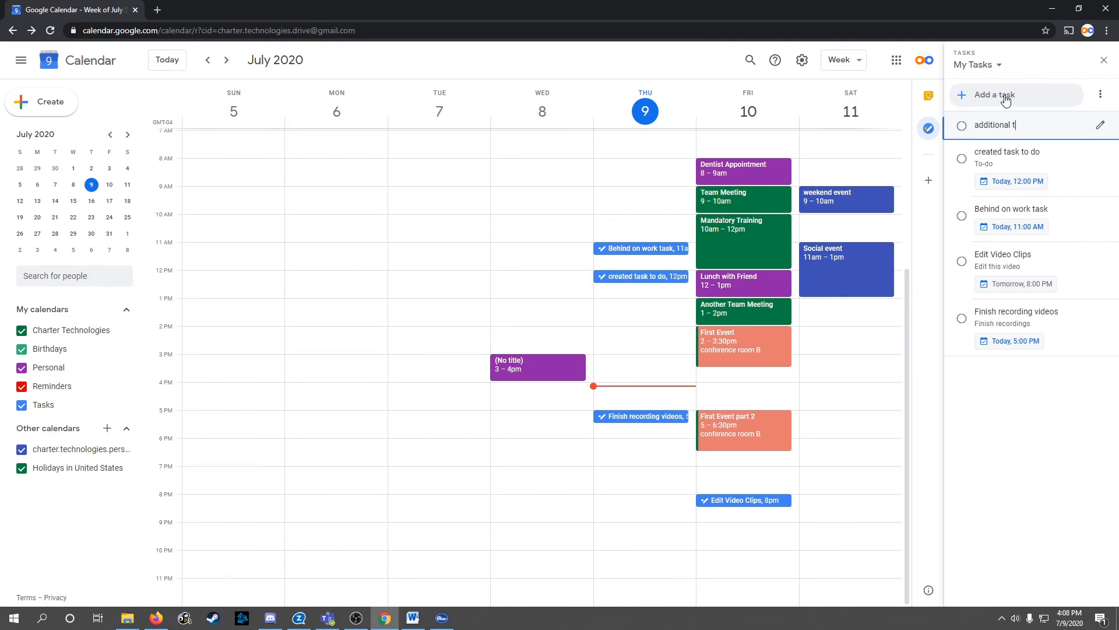
key(Return)
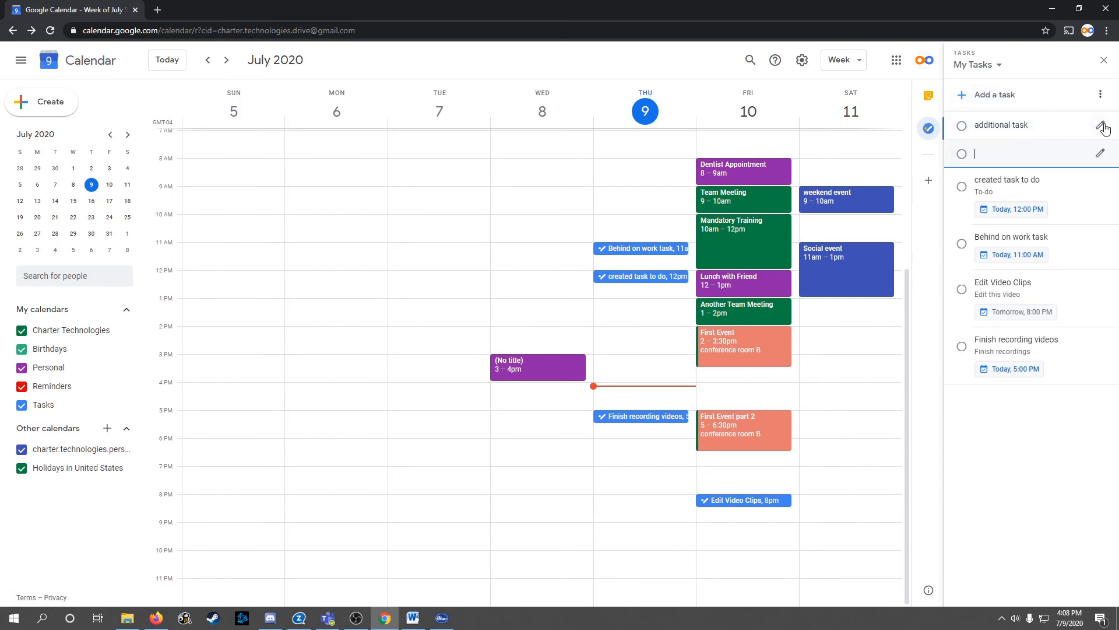
click(1102, 126)
click(992, 129)
text(details)
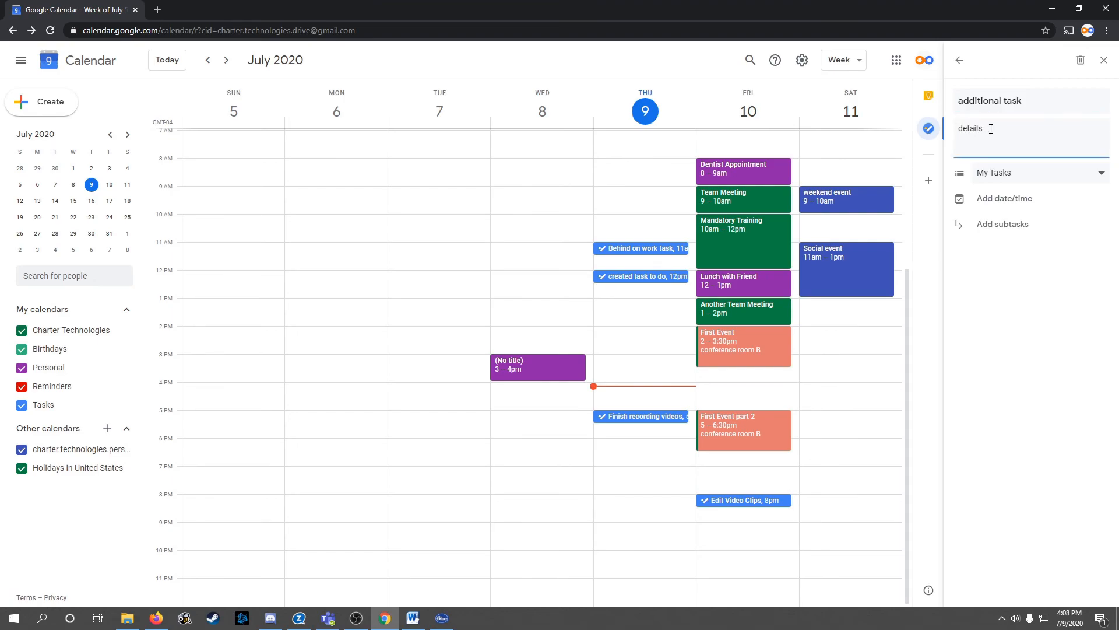
Make 'additional task' due today at 6:00 PM and reload the calendar to show it
click(1008, 200)
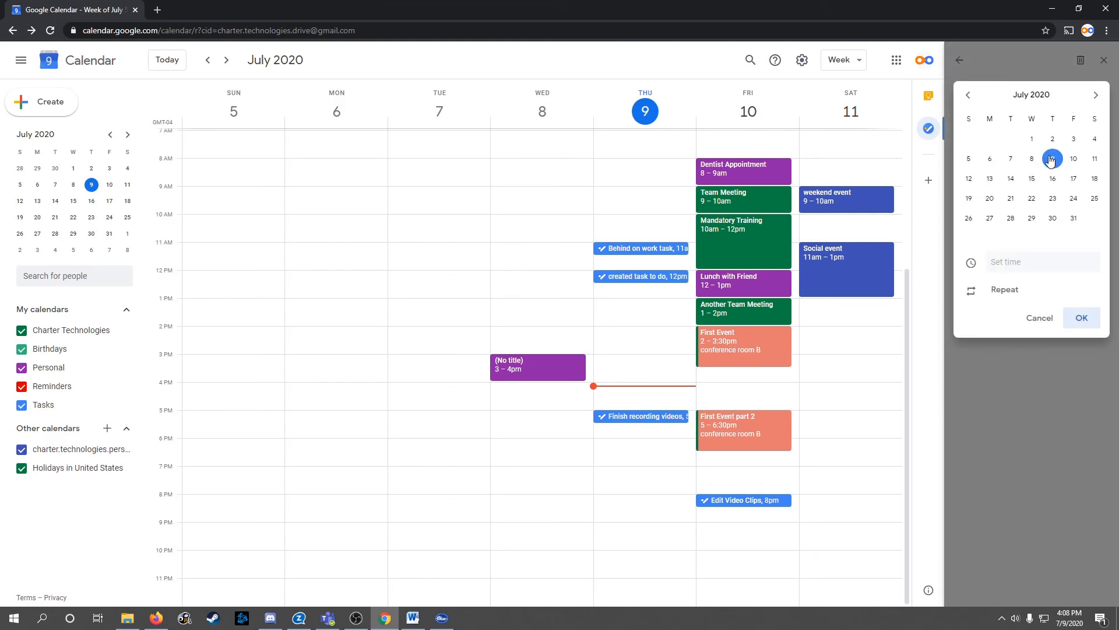
click(1009, 262)
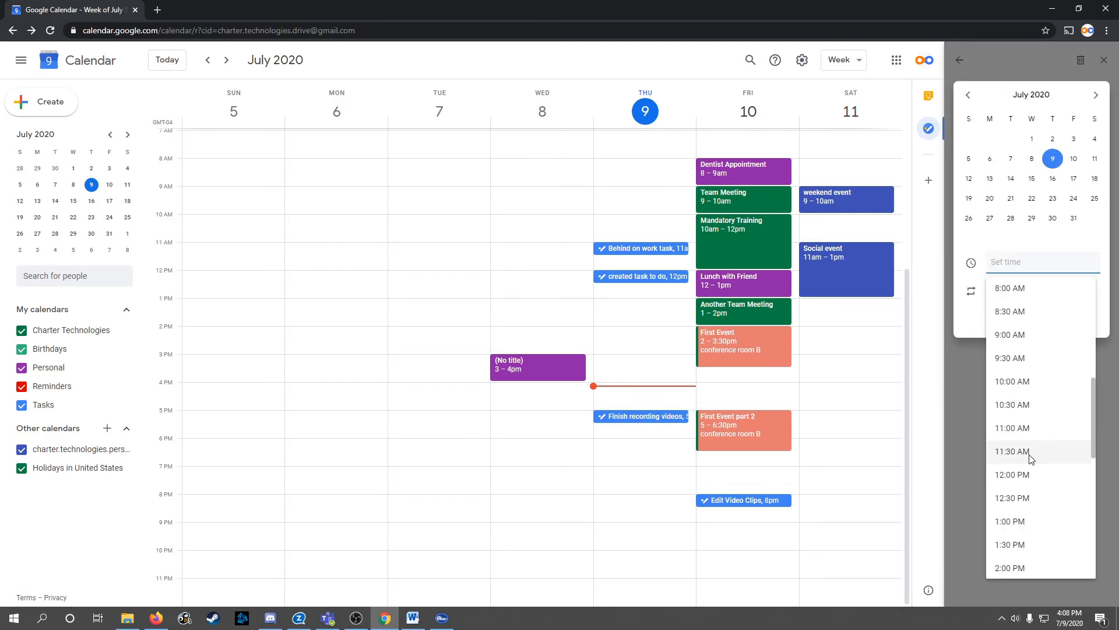
scroll(1021, 367, up, 2)
scroll(1022, 368, down, 10)
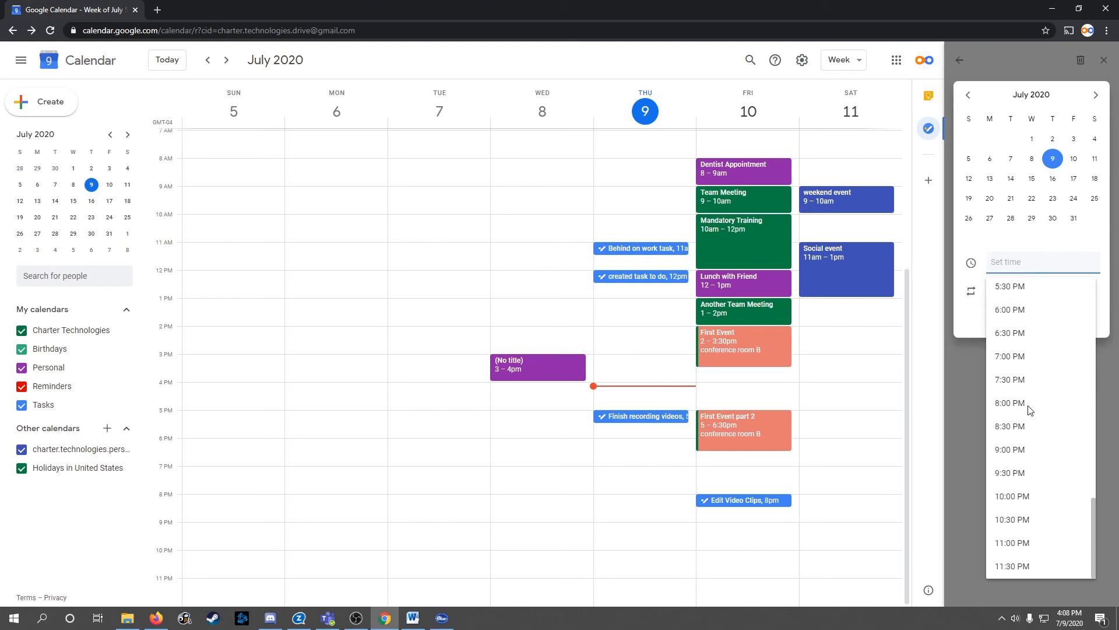
click(1010, 310)
click(1080, 320)
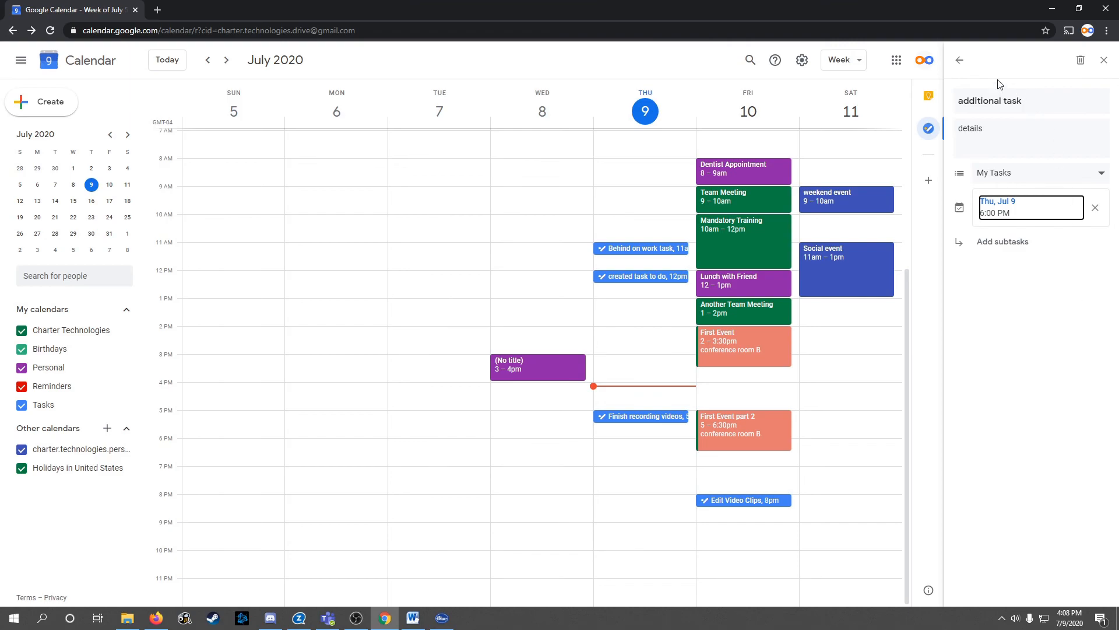
click(960, 60)
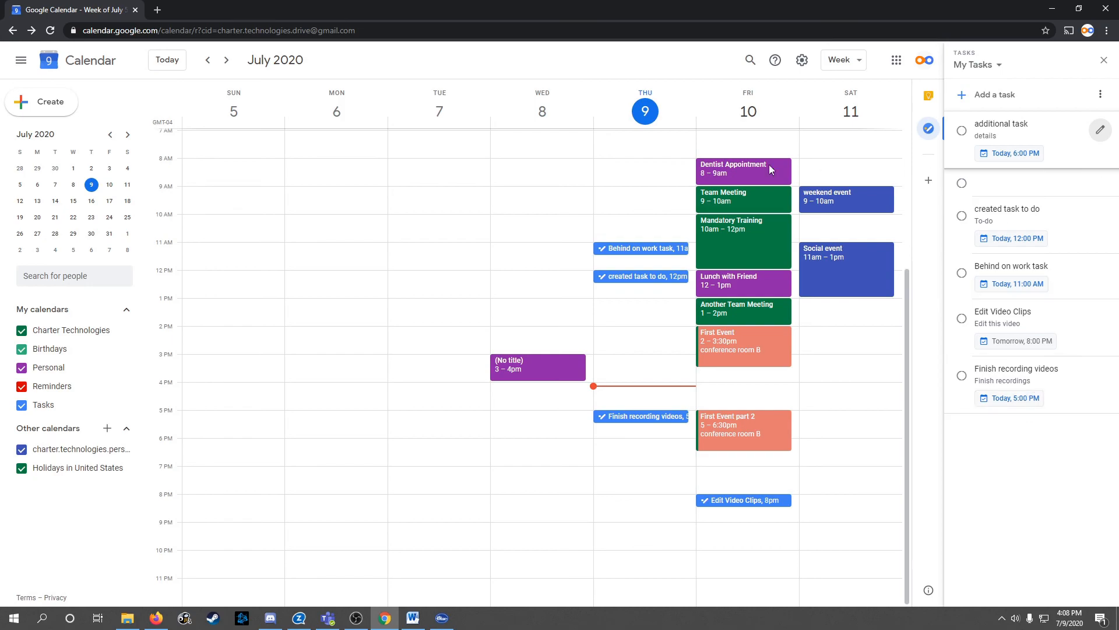
click(52, 36)
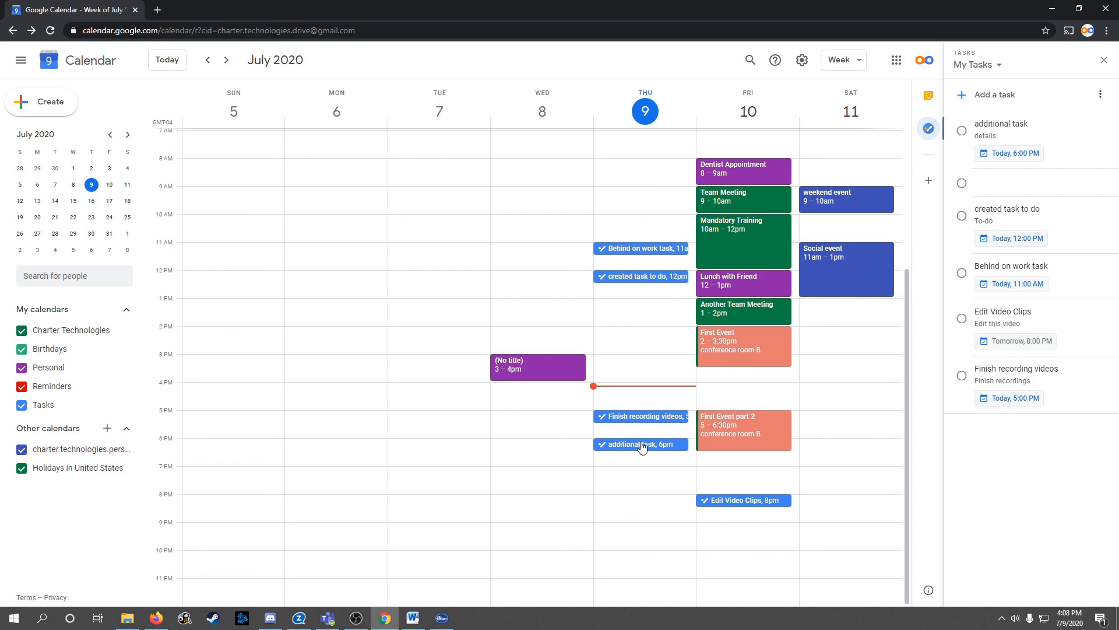
Add a task named 'personal task' to the personal tasks list
click(996, 66)
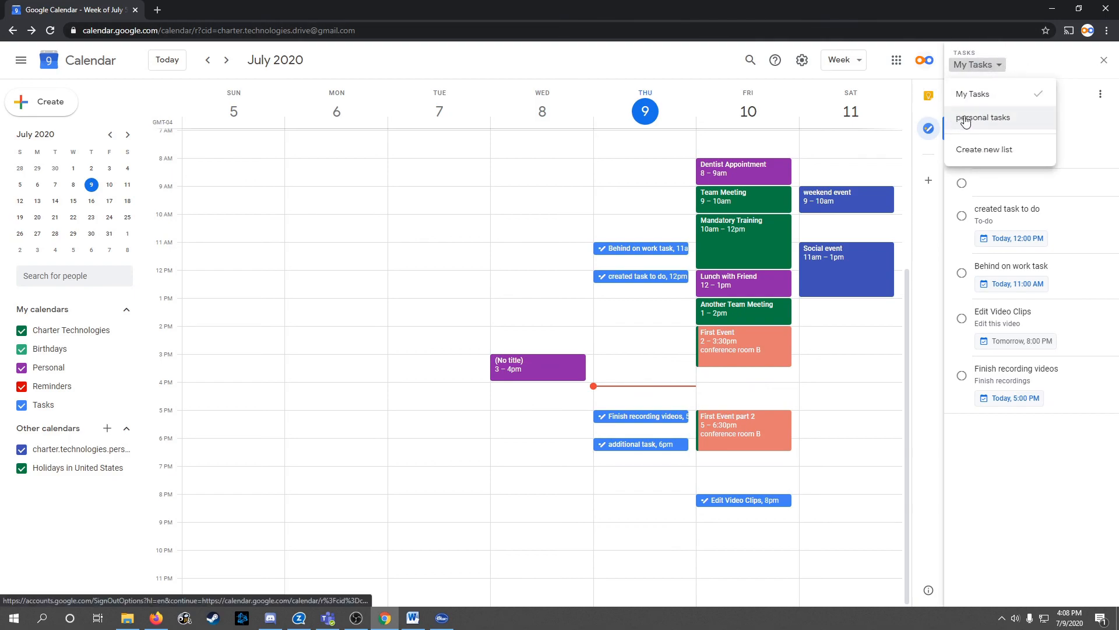
click(1008, 120)
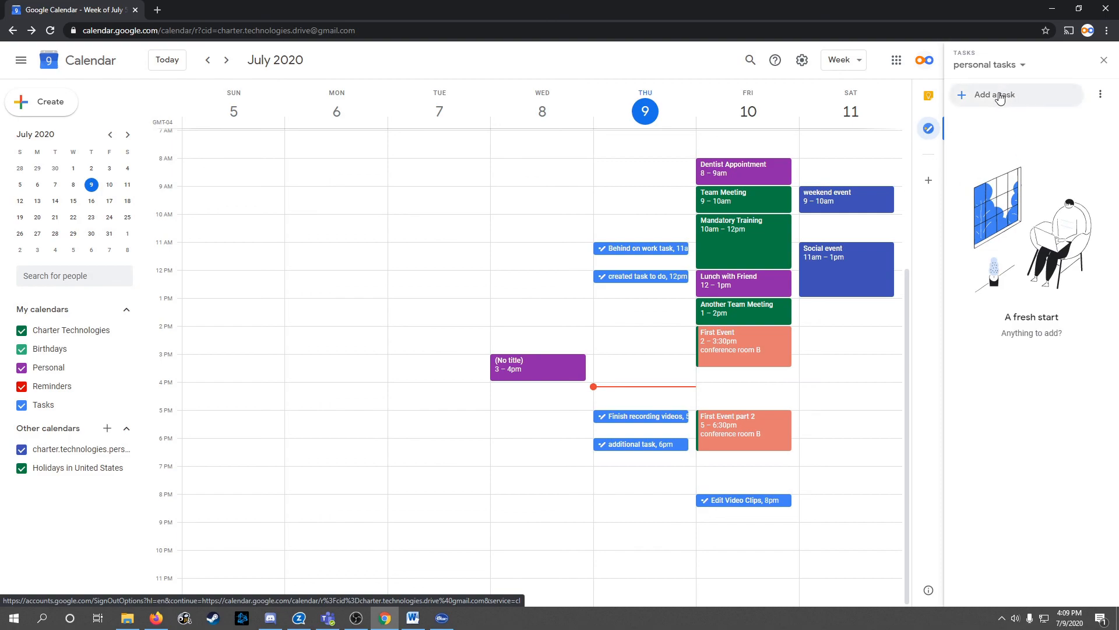
click(1000, 95)
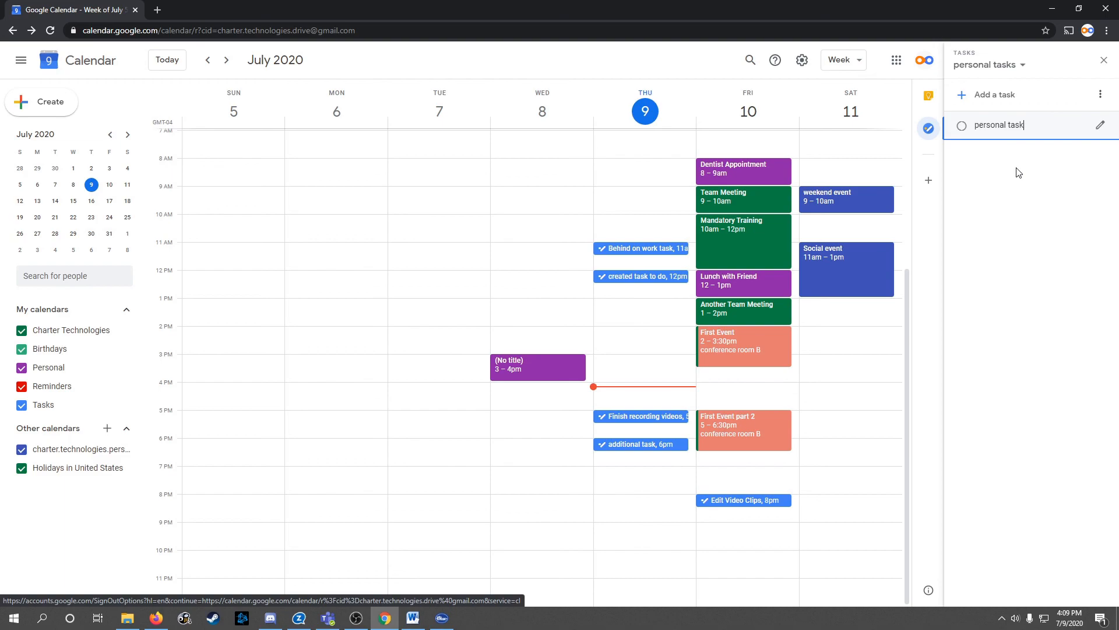
click(1026, 169)
Make 'personal task' due Saturday Jul 11 at 3:30 PM
click(1100, 124)
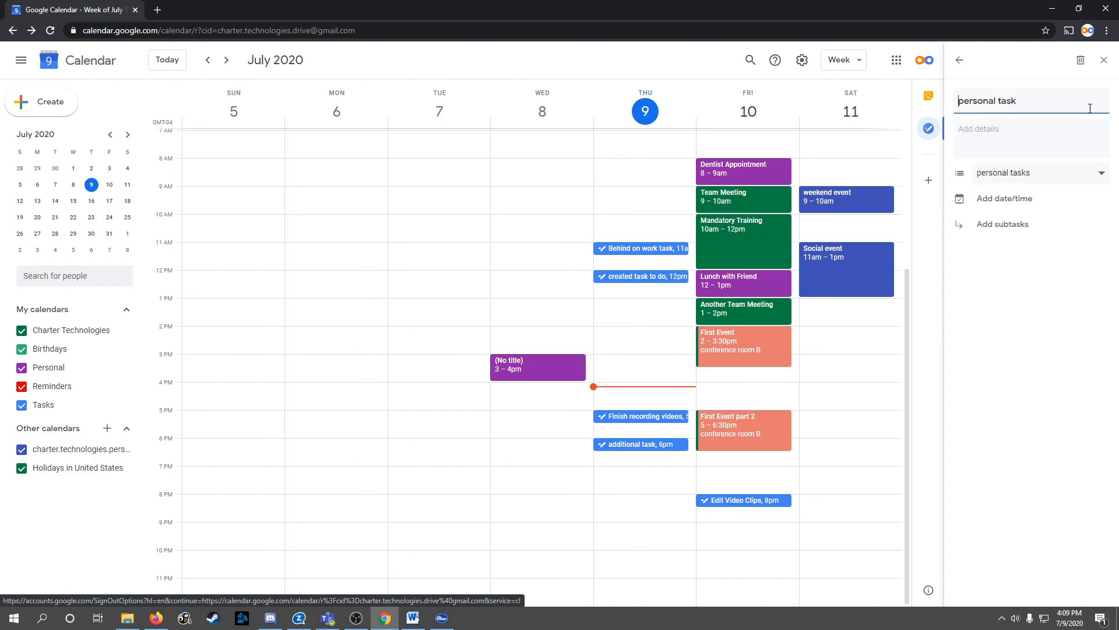
click(1021, 200)
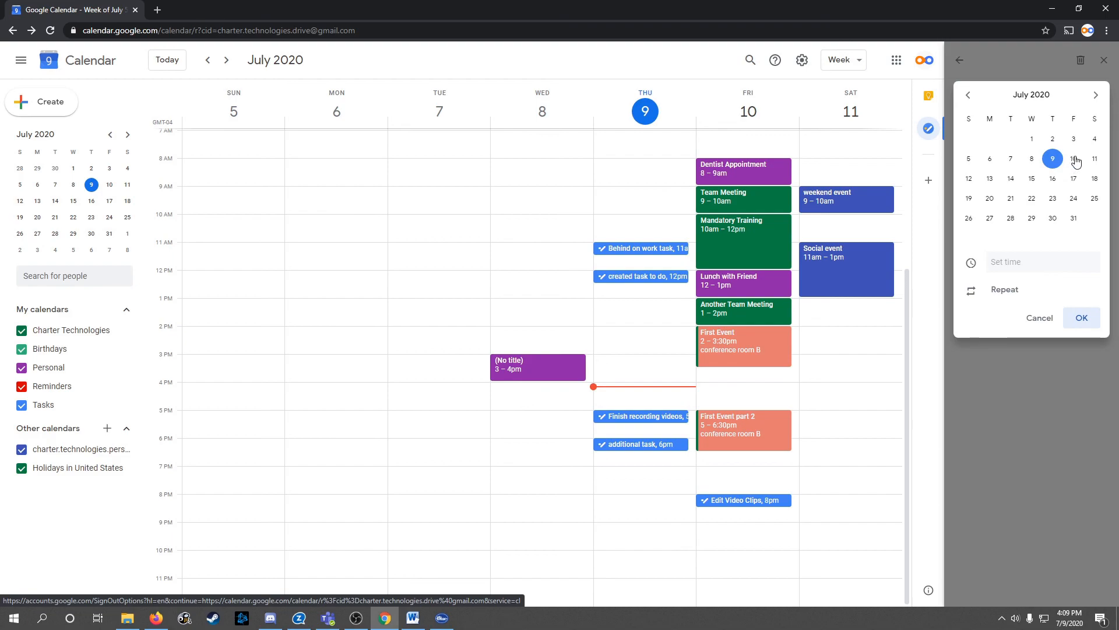
click(1094, 159)
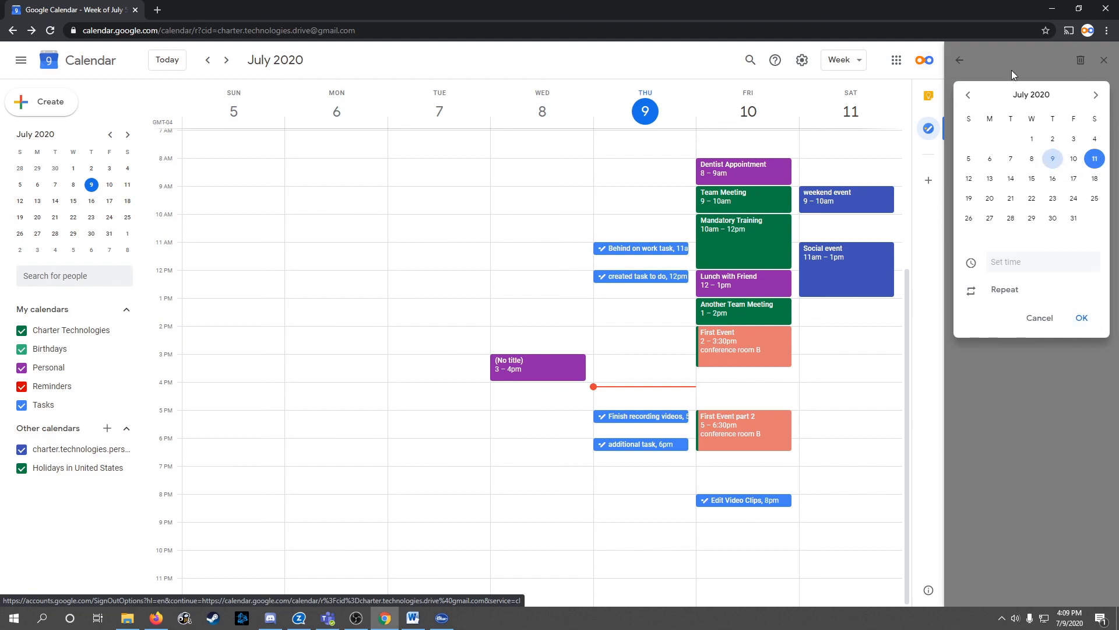
click(1019, 263)
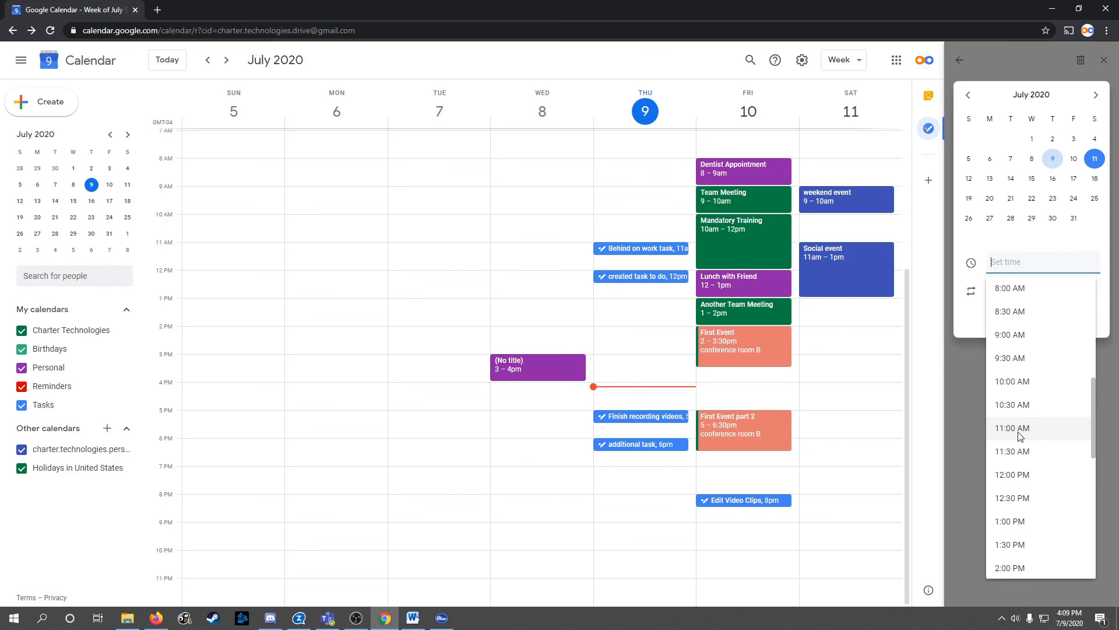
scroll(1020, 516, down, 2)
click(1020, 522)
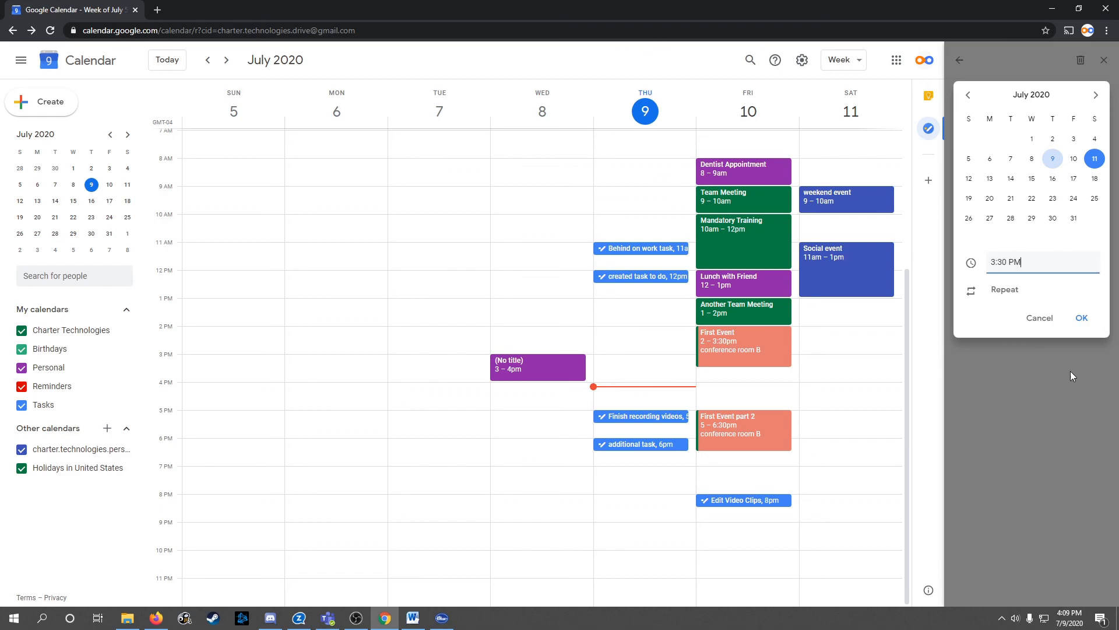
click(1083, 320)
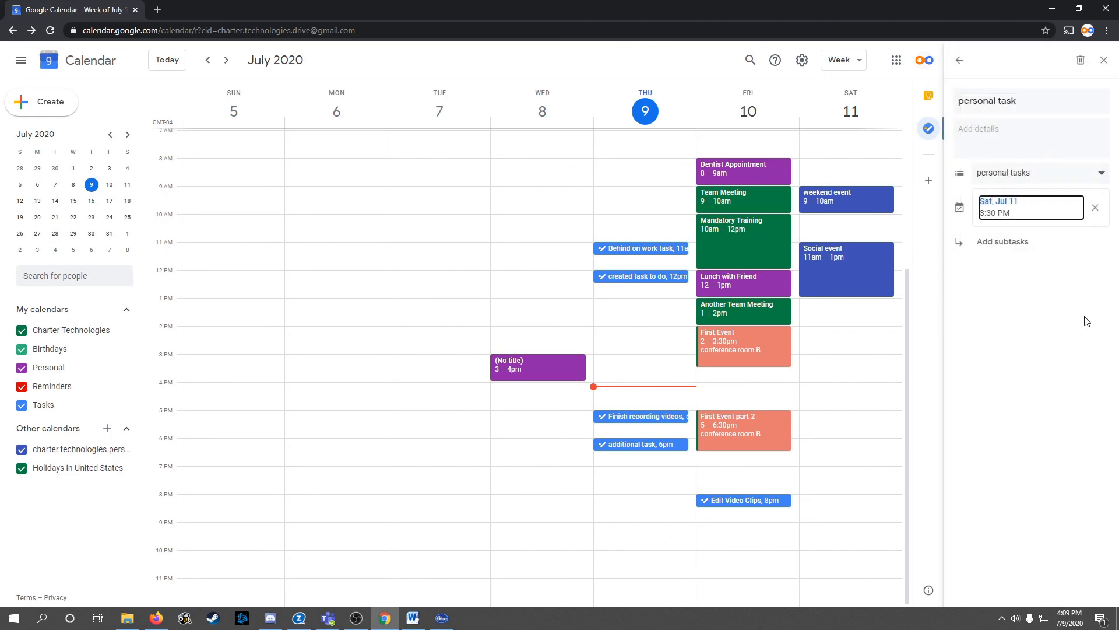
click(958, 58)
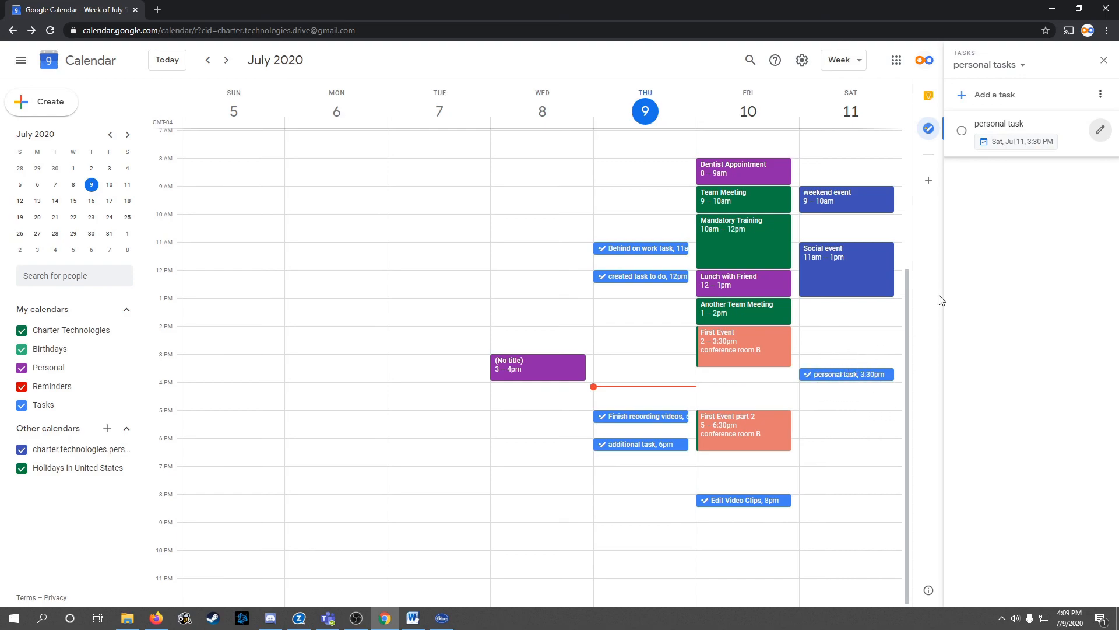
Mark 'Behind on work task' complete in My Tasks and reload the calendar
click(1023, 65)
click(997, 88)
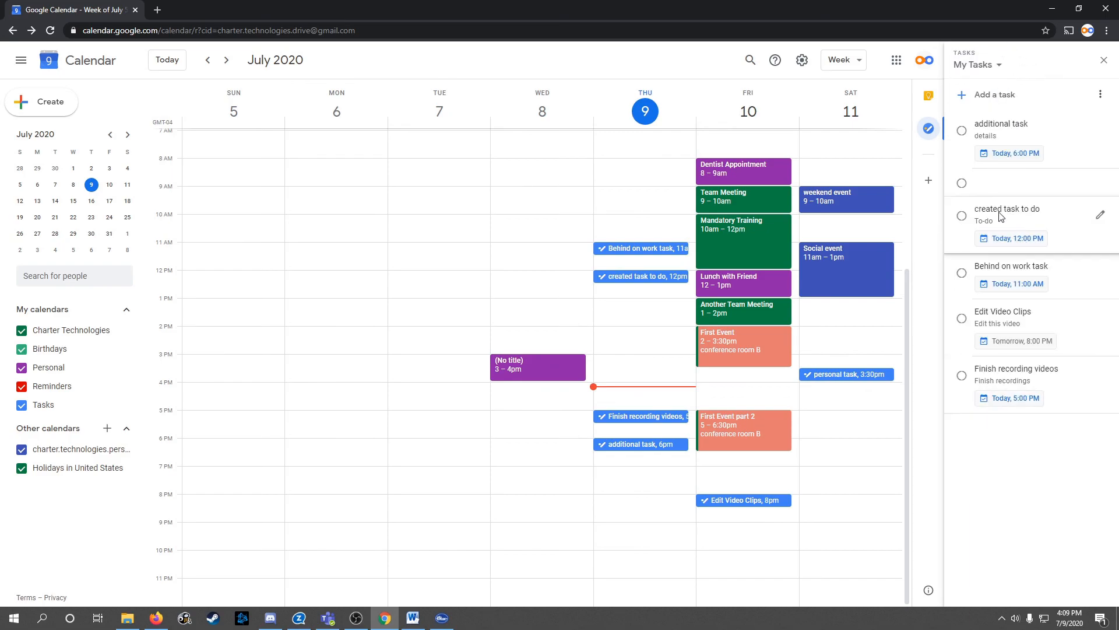
click(963, 276)
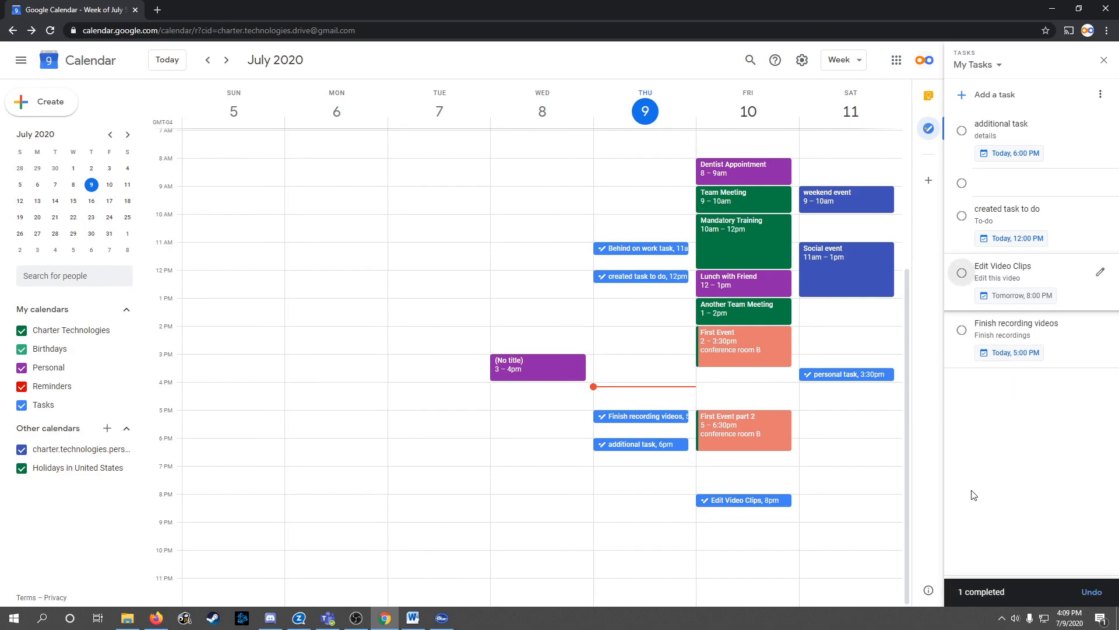
click(49, 31)
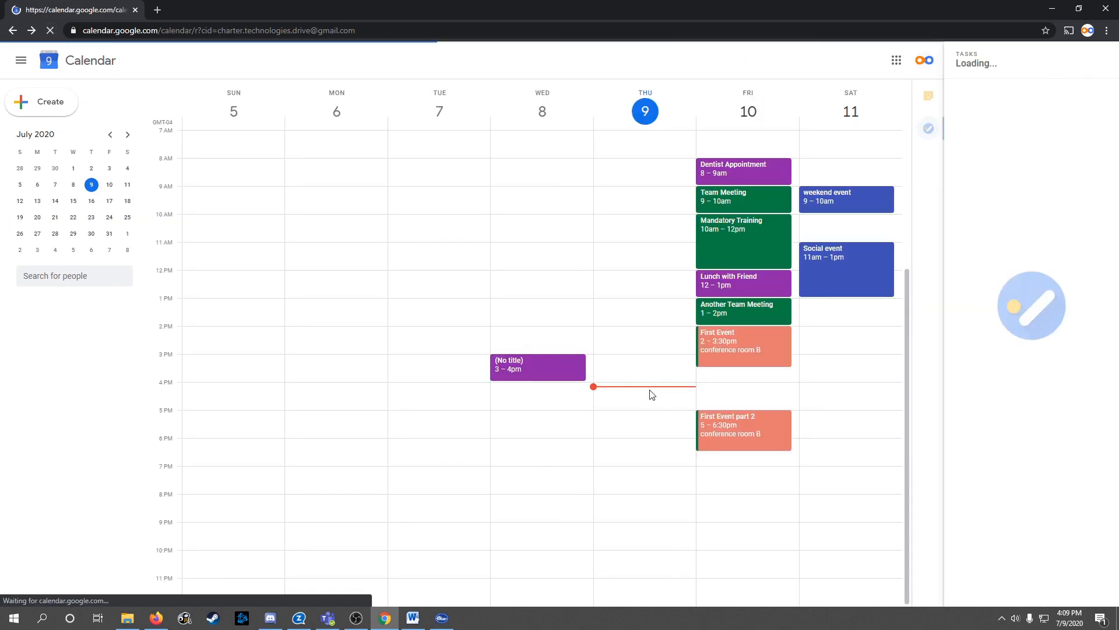